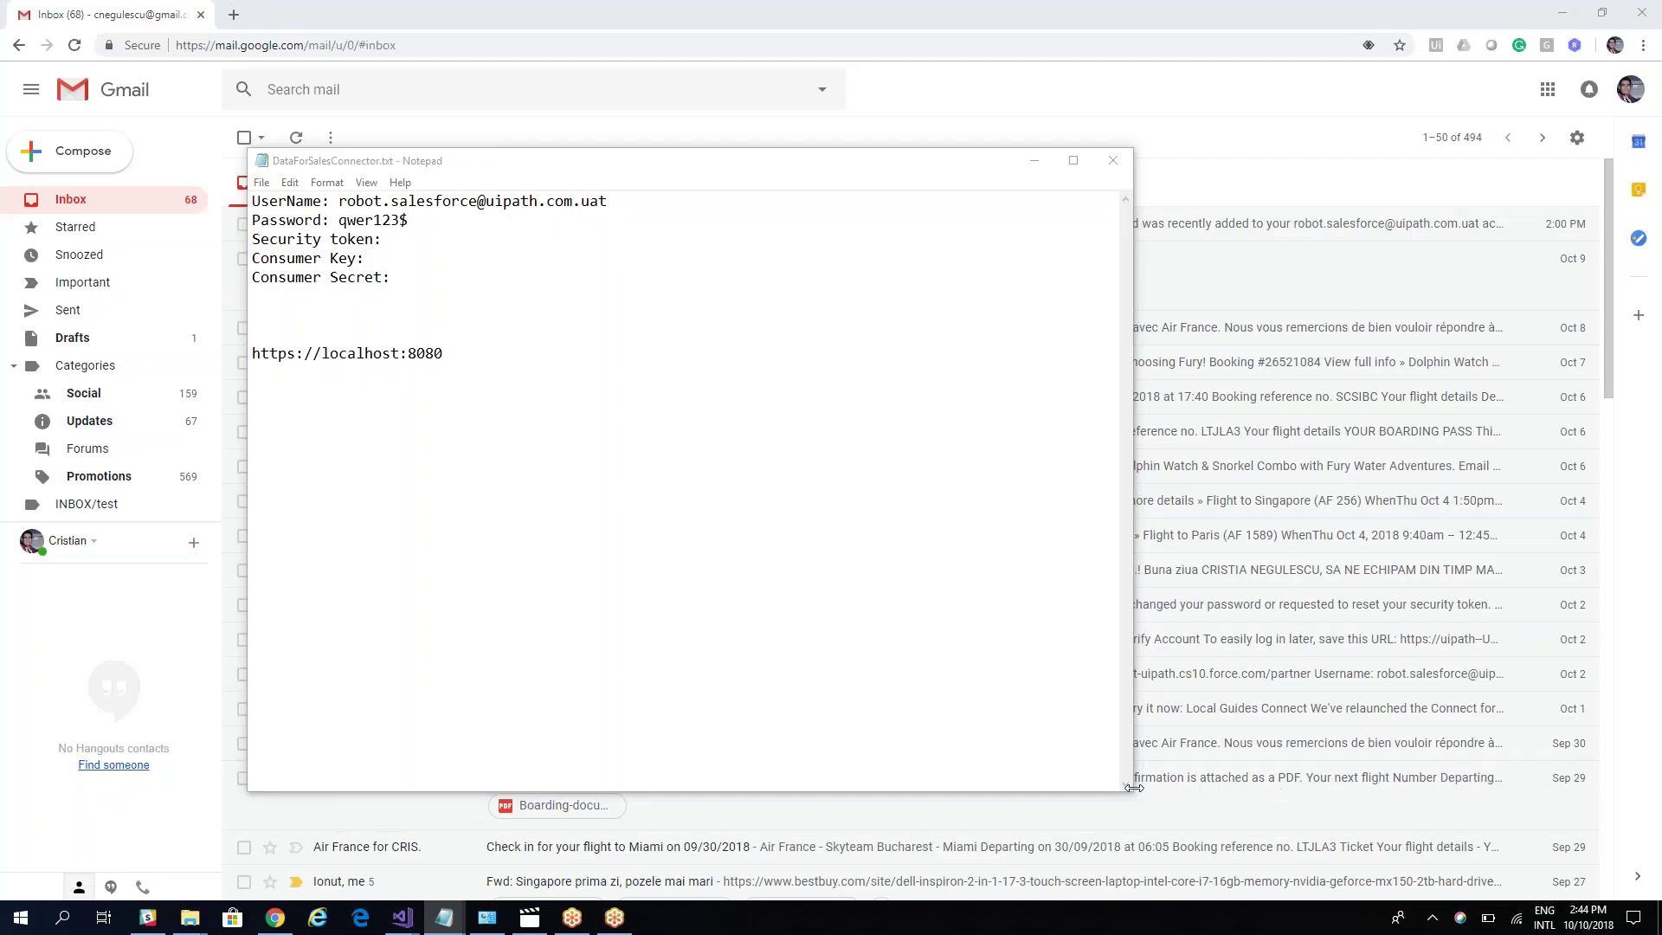
# Step: Enlarge and reposition the DataForSalesConnector.txt note, then select the username on its first line
pyautogui.moveTo(1137, 796); pyautogui.dragTo(1256, 814)
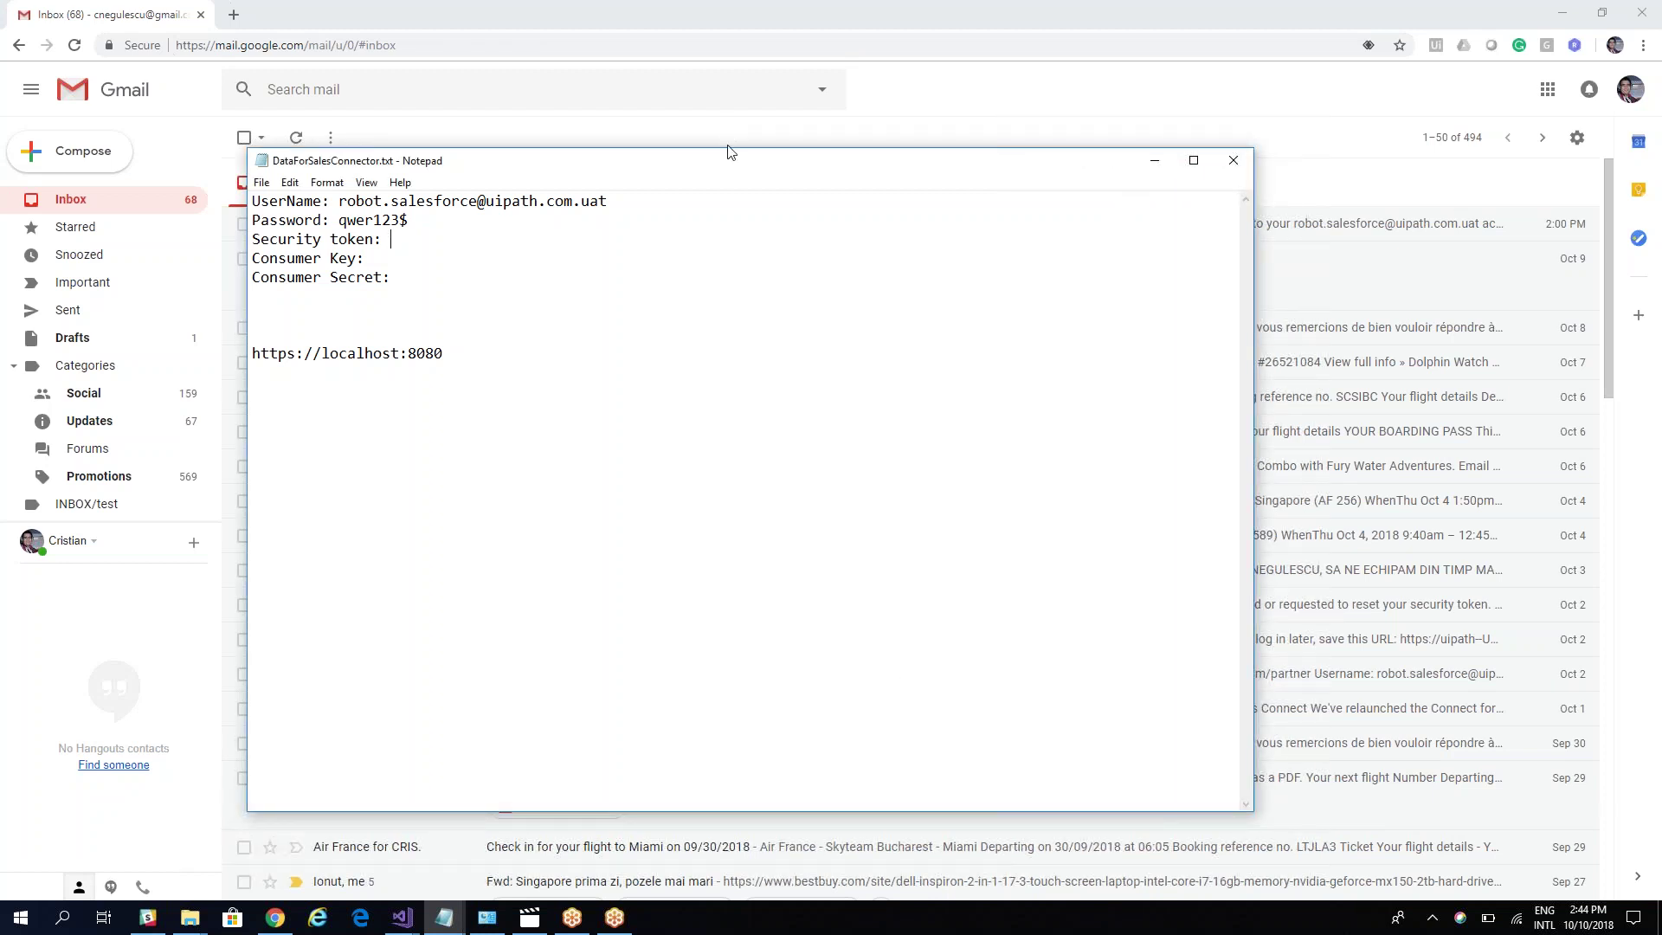
pyautogui.moveTo(716, 168); pyautogui.dragTo(701, 176)
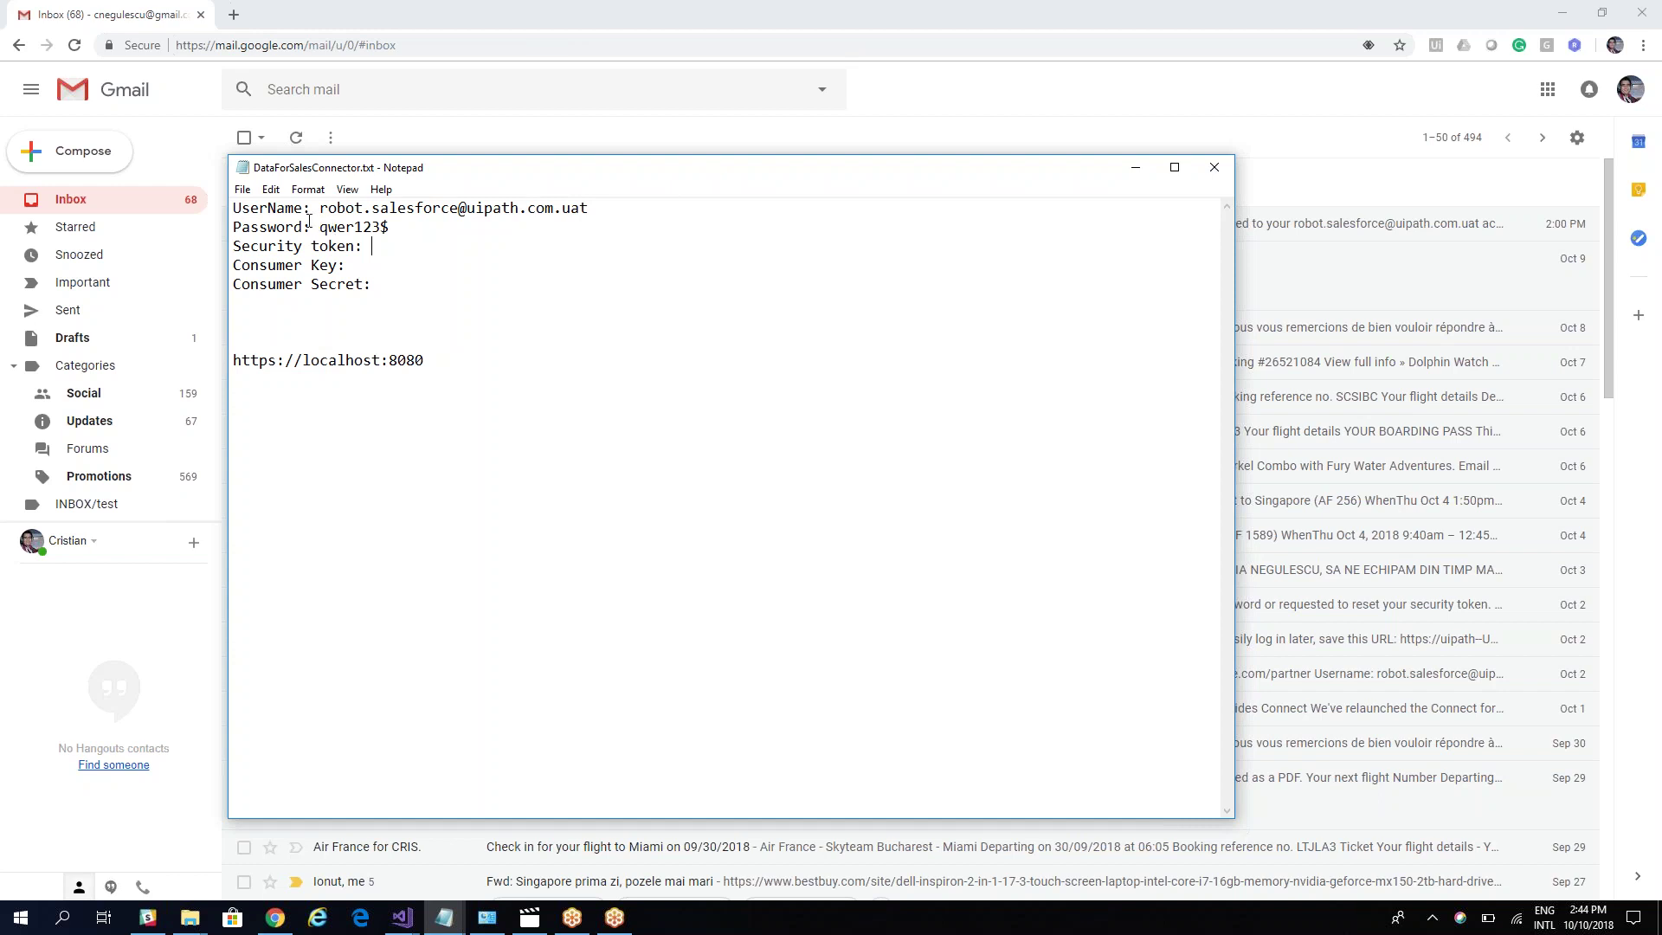
pyautogui.moveTo(320, 209); pyautogui.dragTo(666, 194)
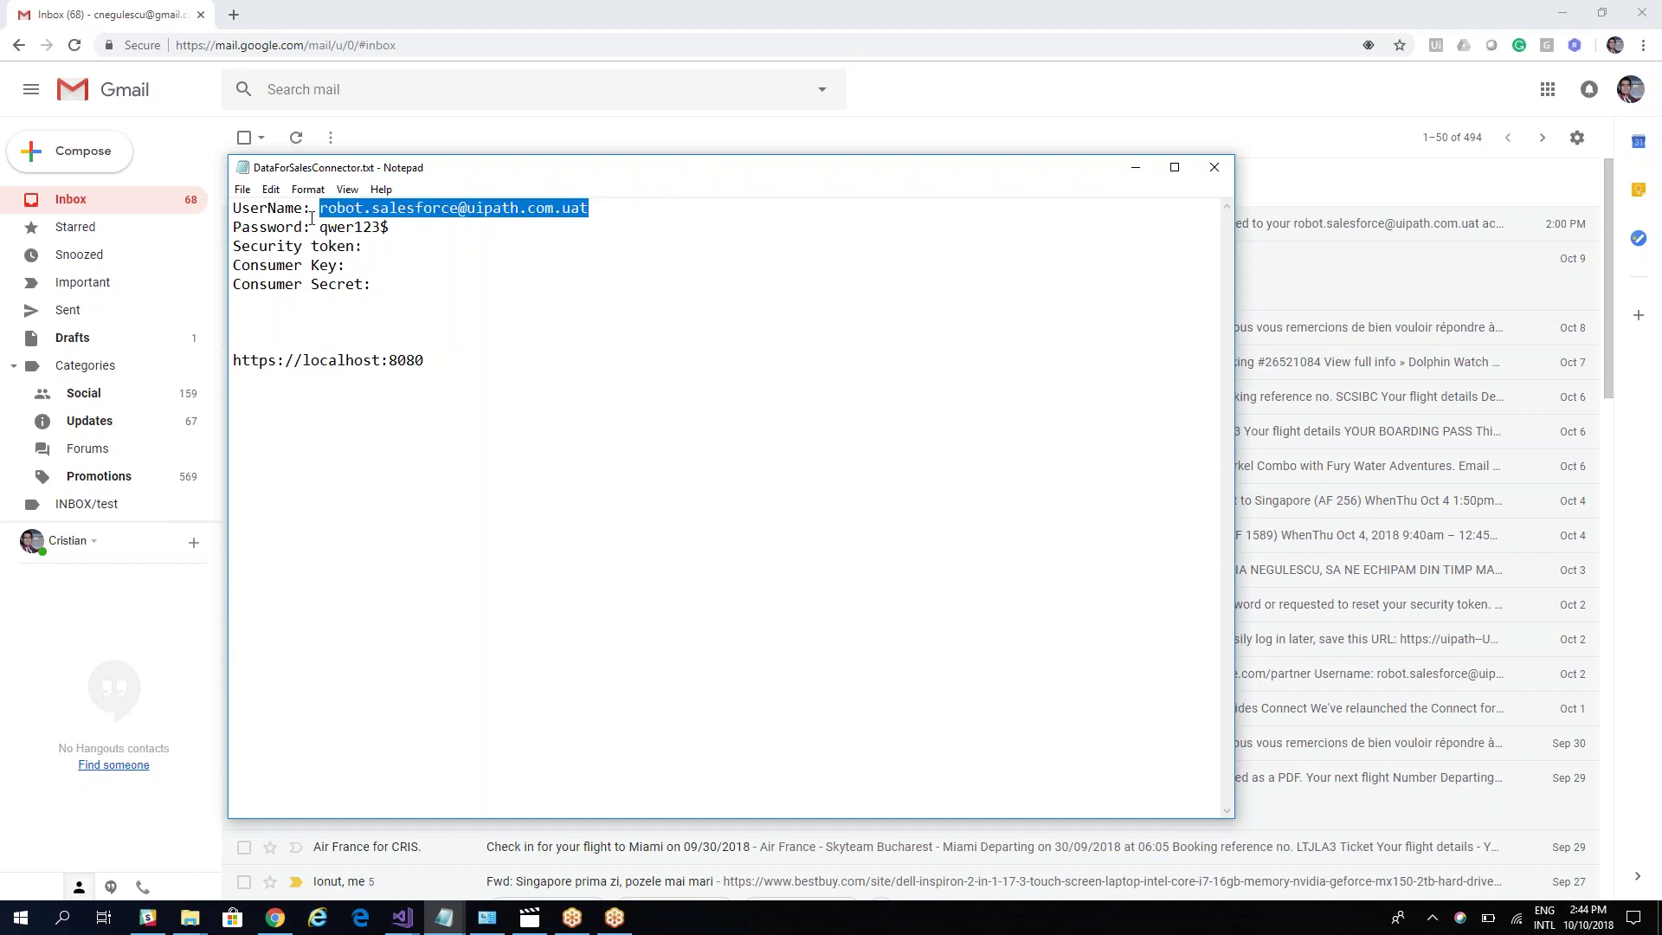
# Step: Log in to the test.salesforce.com sandbox with the saved username and the account password
pyautogui.click(232, 14)
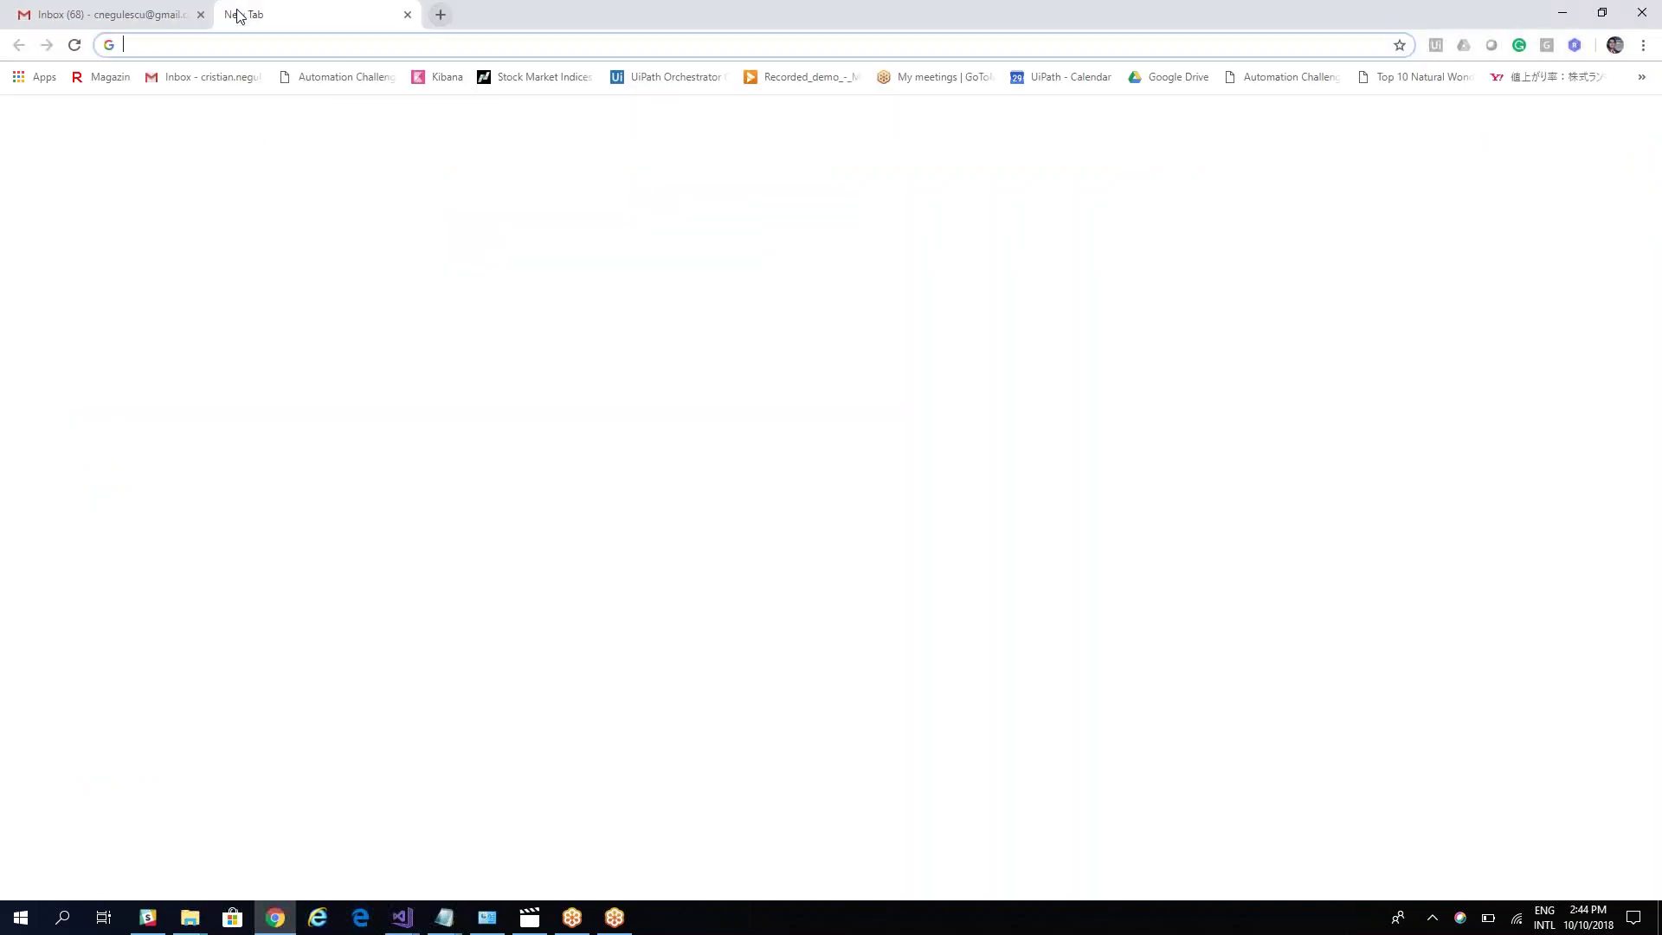
pyautogui.write('te')
pyautogui.click(317, 79)
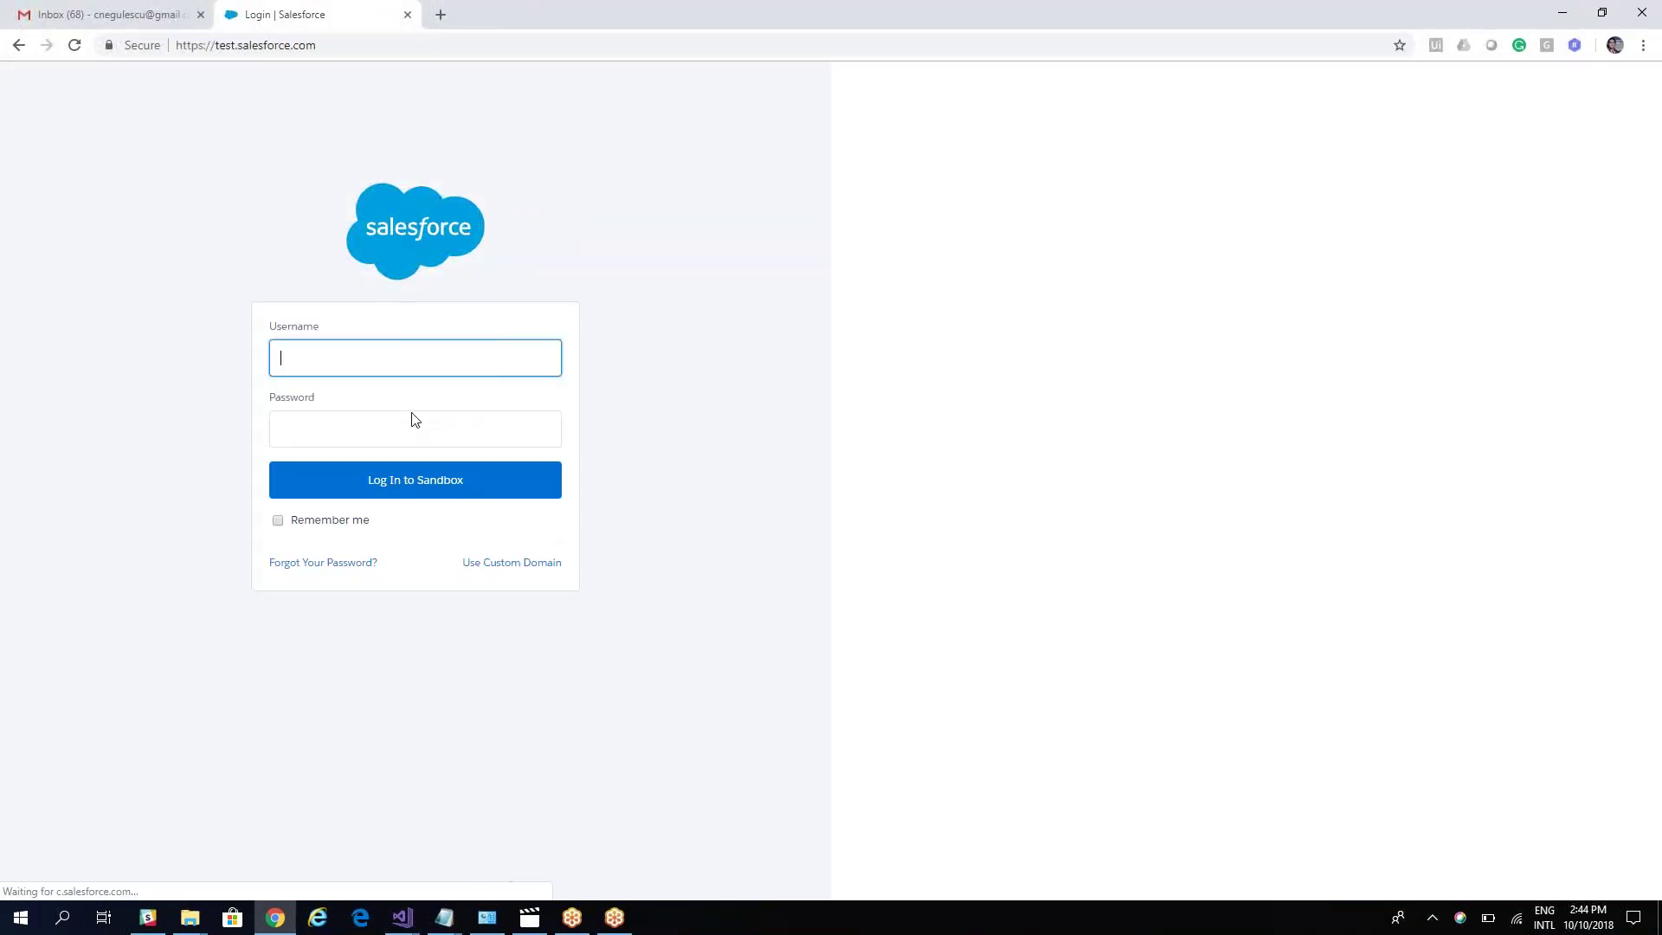
pyautogui.click(408, 372)
pyautogui.click(386, 527)
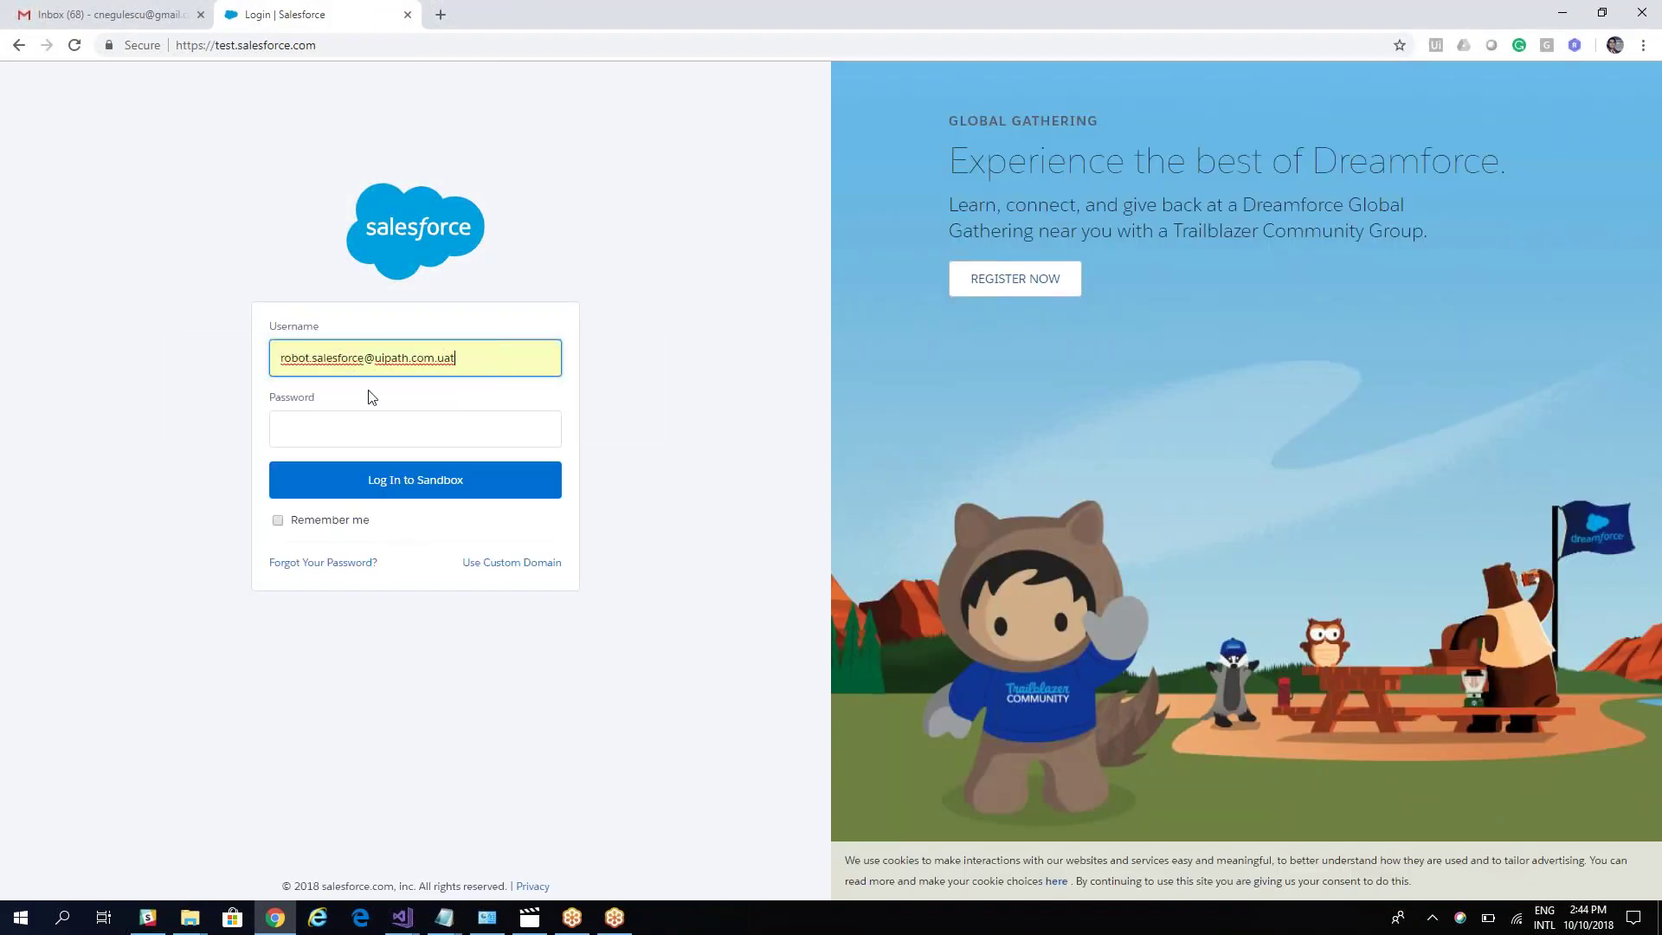
pyautogui.click(358, 439)
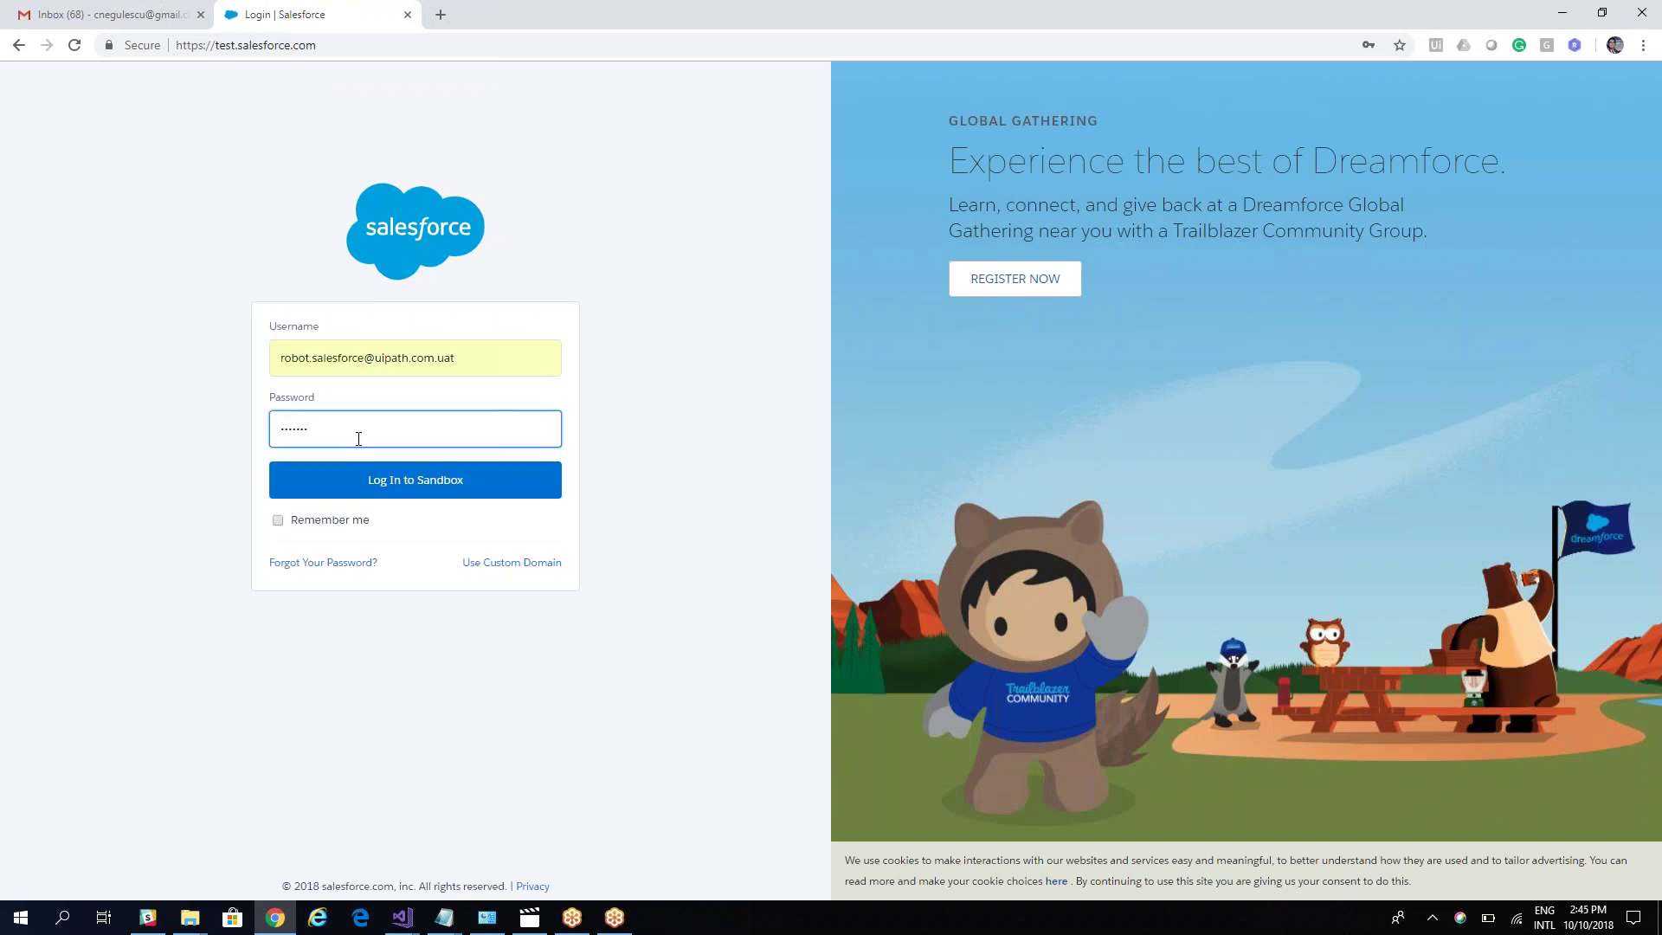
pyautogui.click(355, 486)
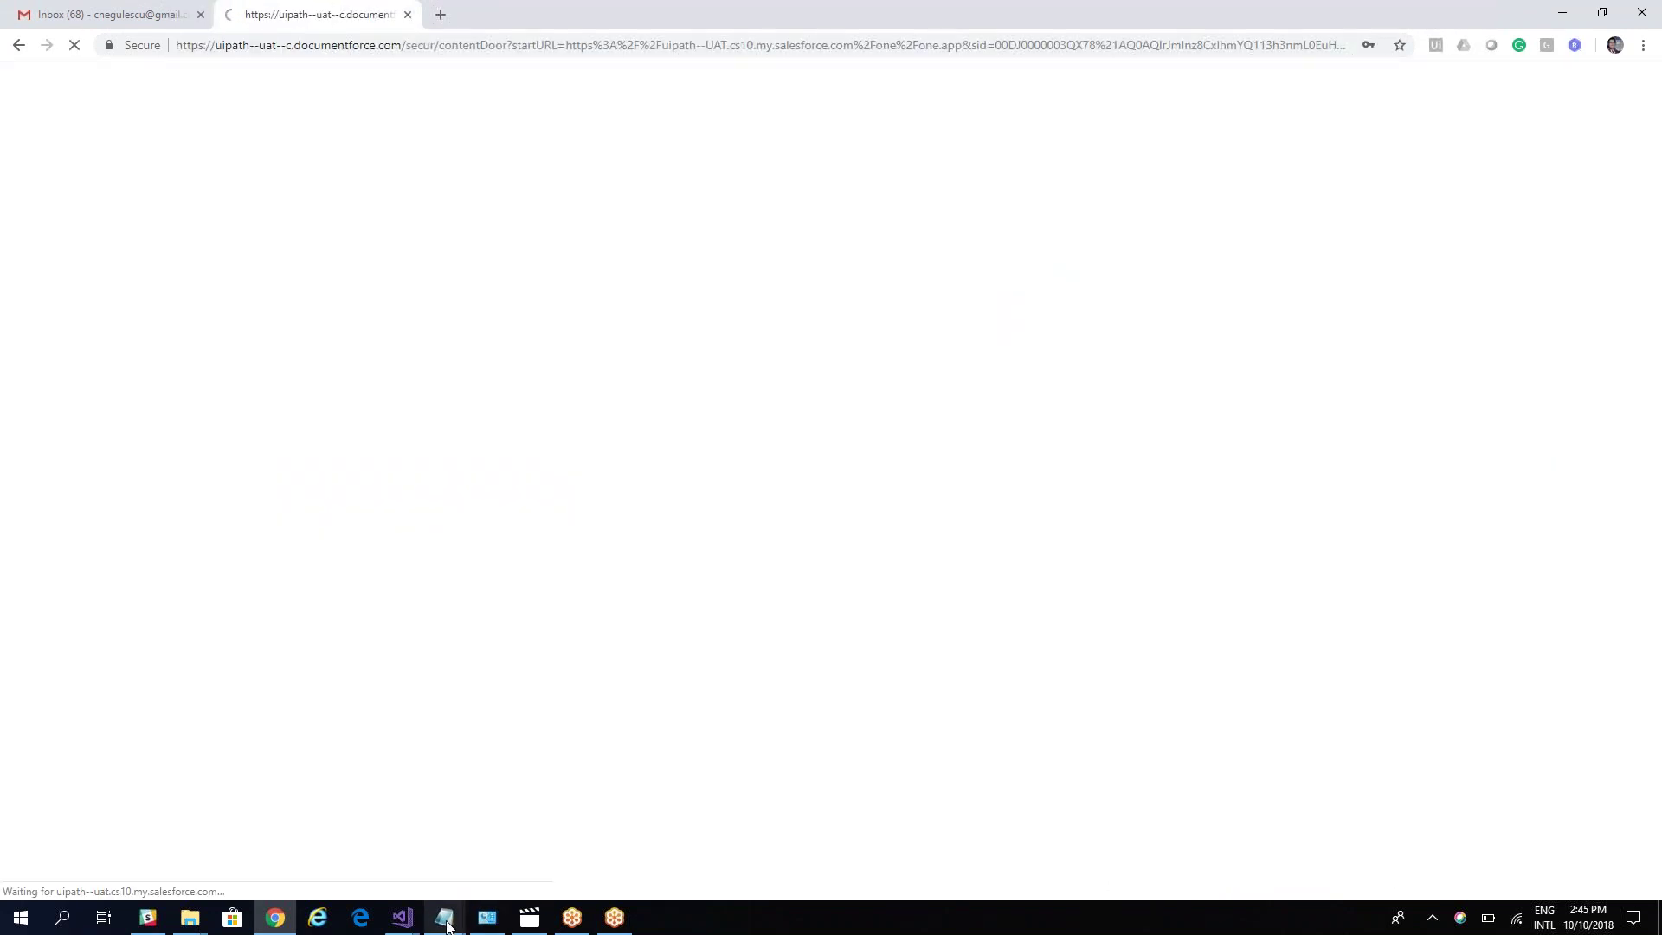
# Step: Return to the Salesforce home page and open Settings from the profile avatar menu
pyautogui.moveTo(448, 926)
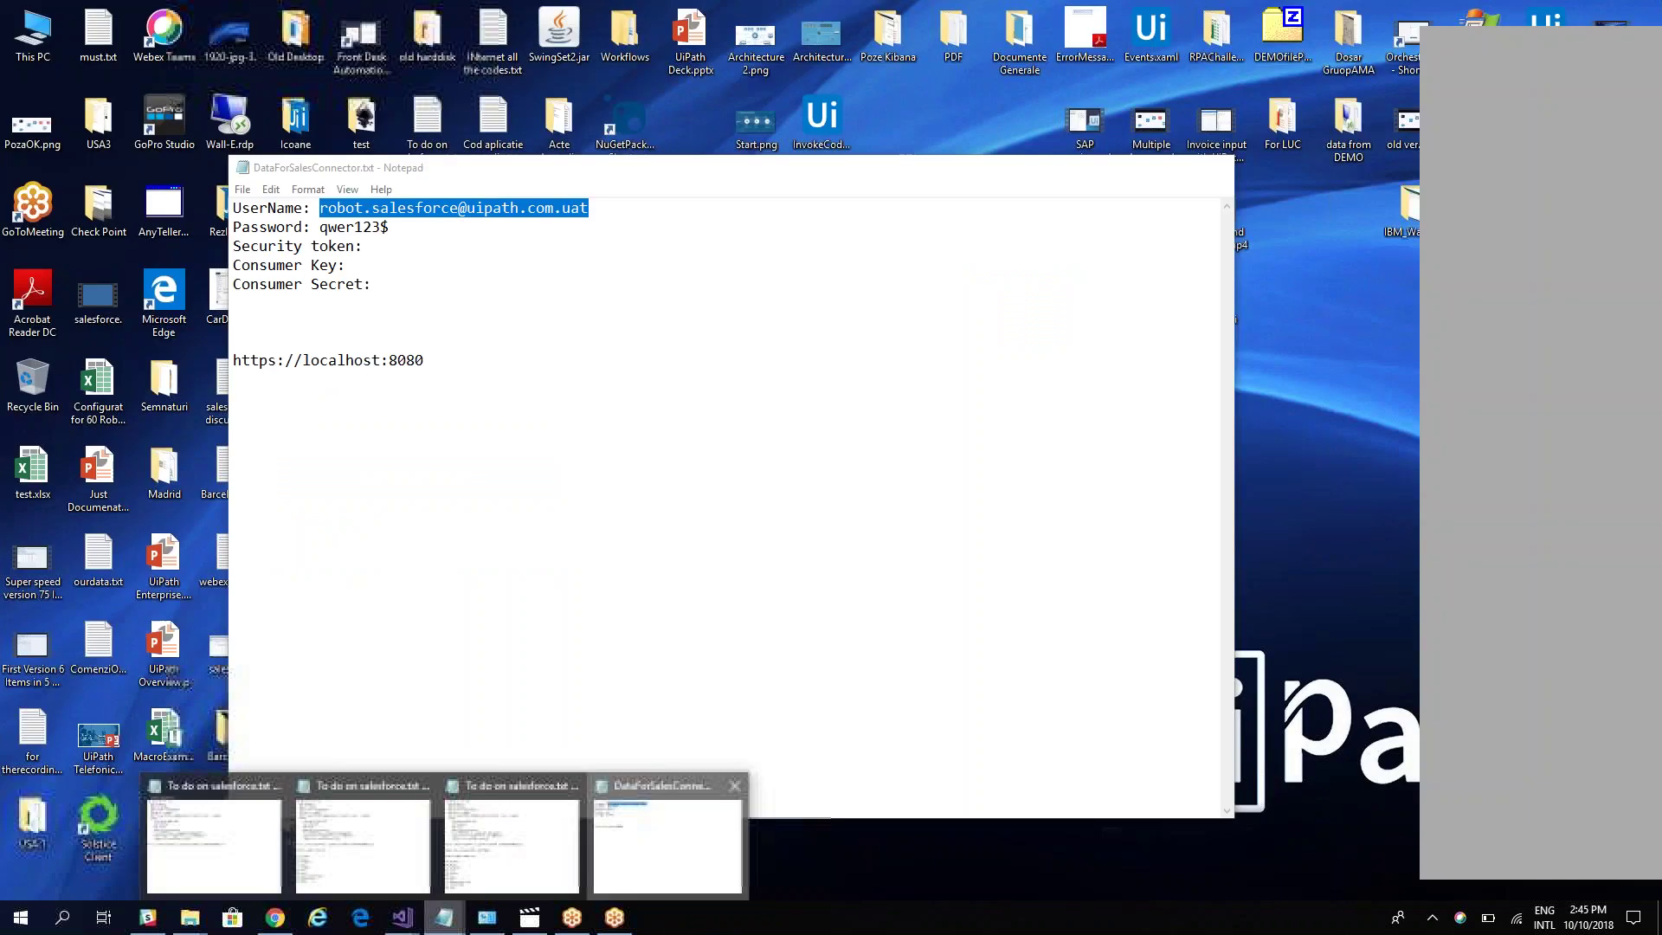
pyautogui.click(649, 838)
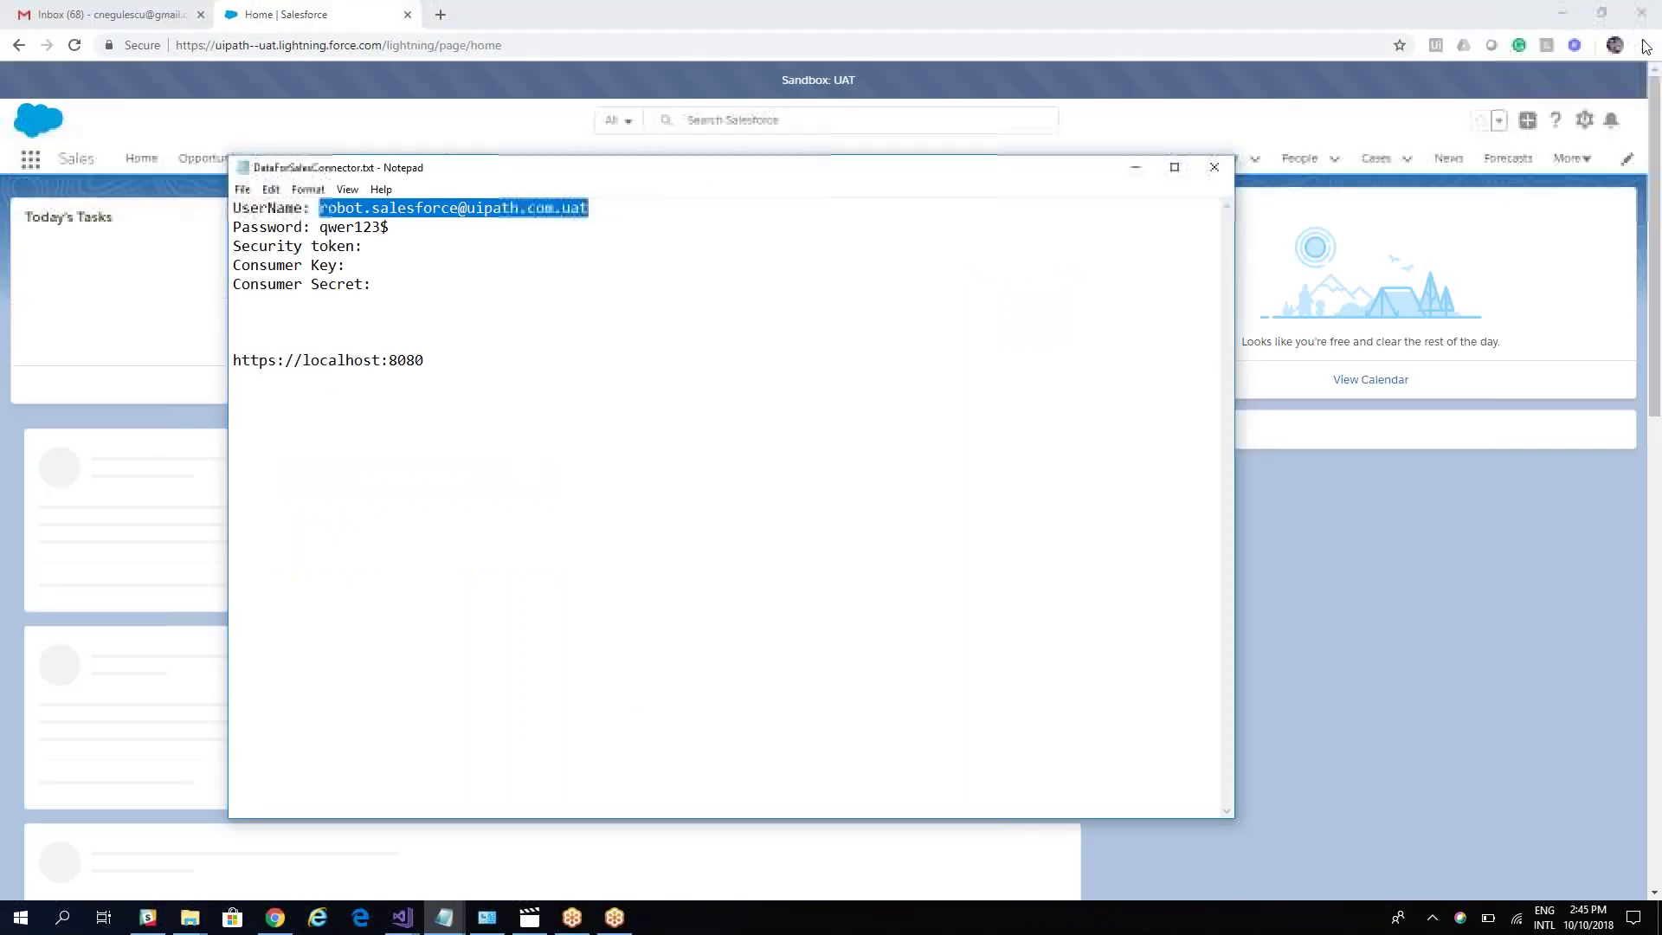
pyautogui.click(1298, 14)
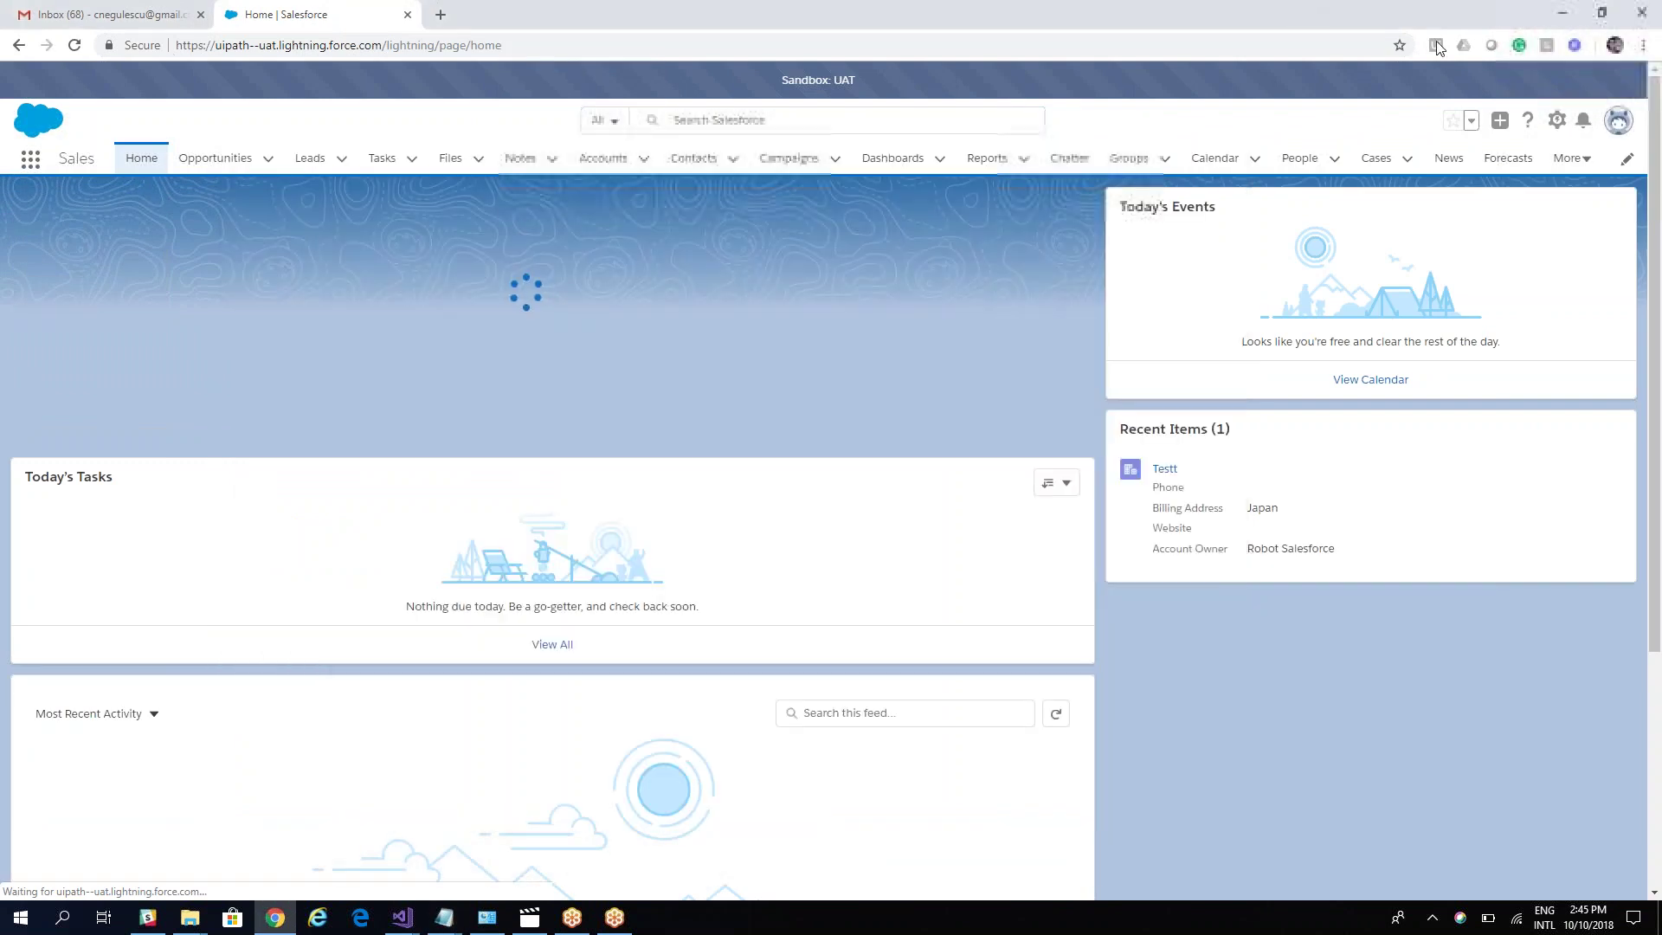
pyautogui.click(1618, 119)
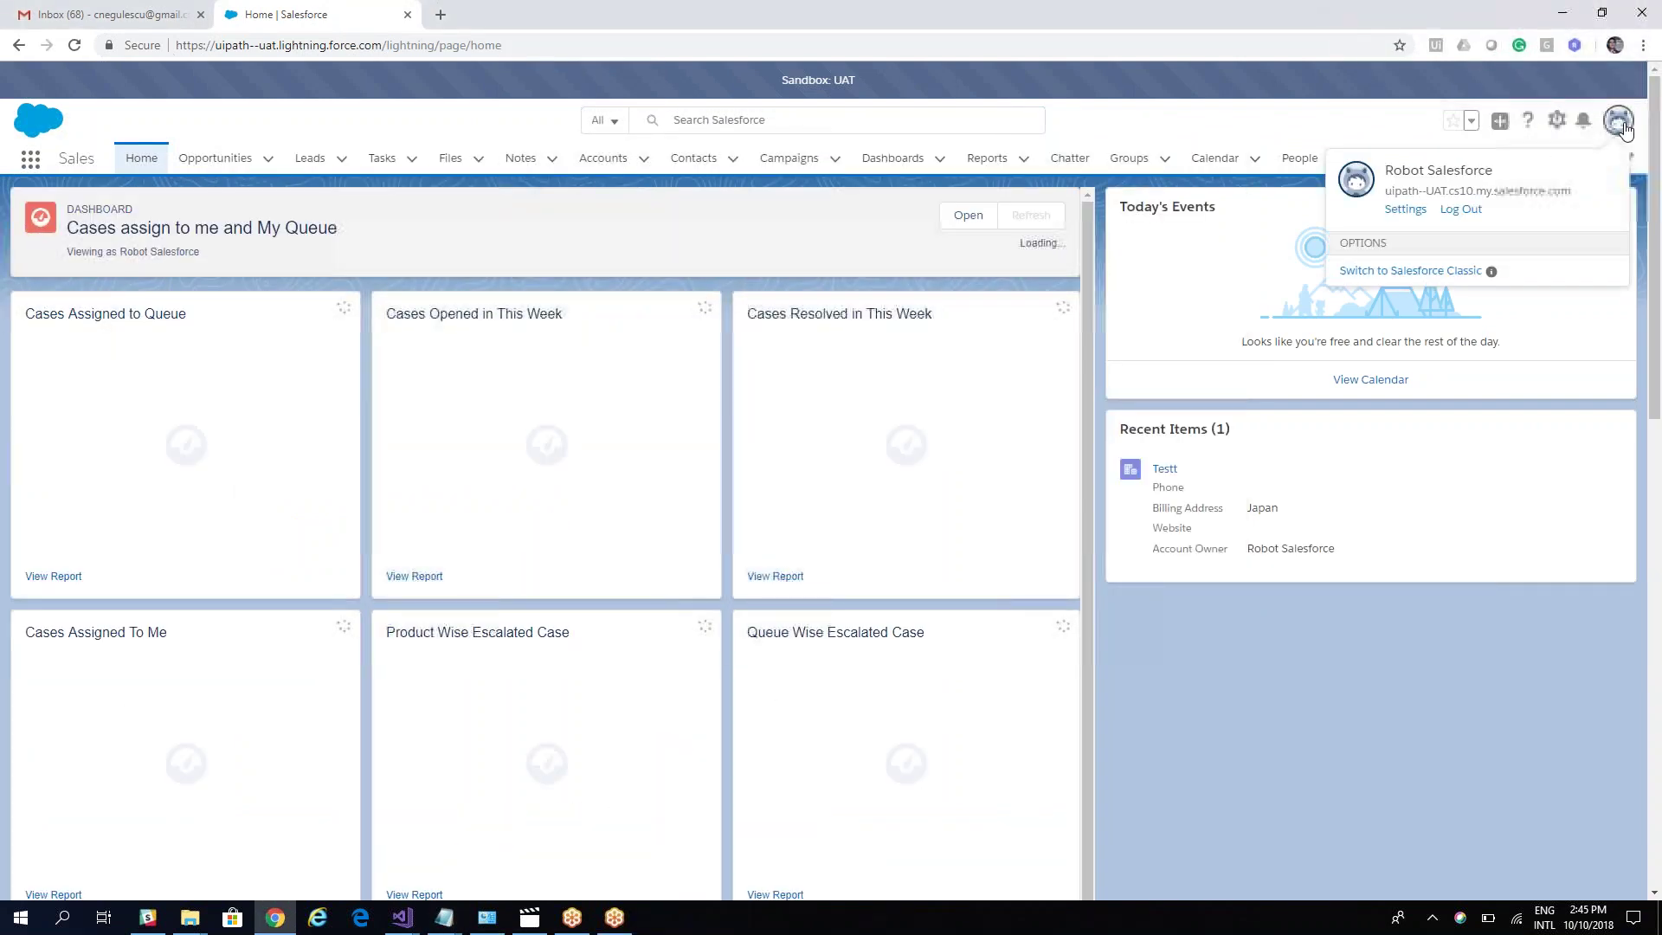
pyautogui.click(1407, 209)
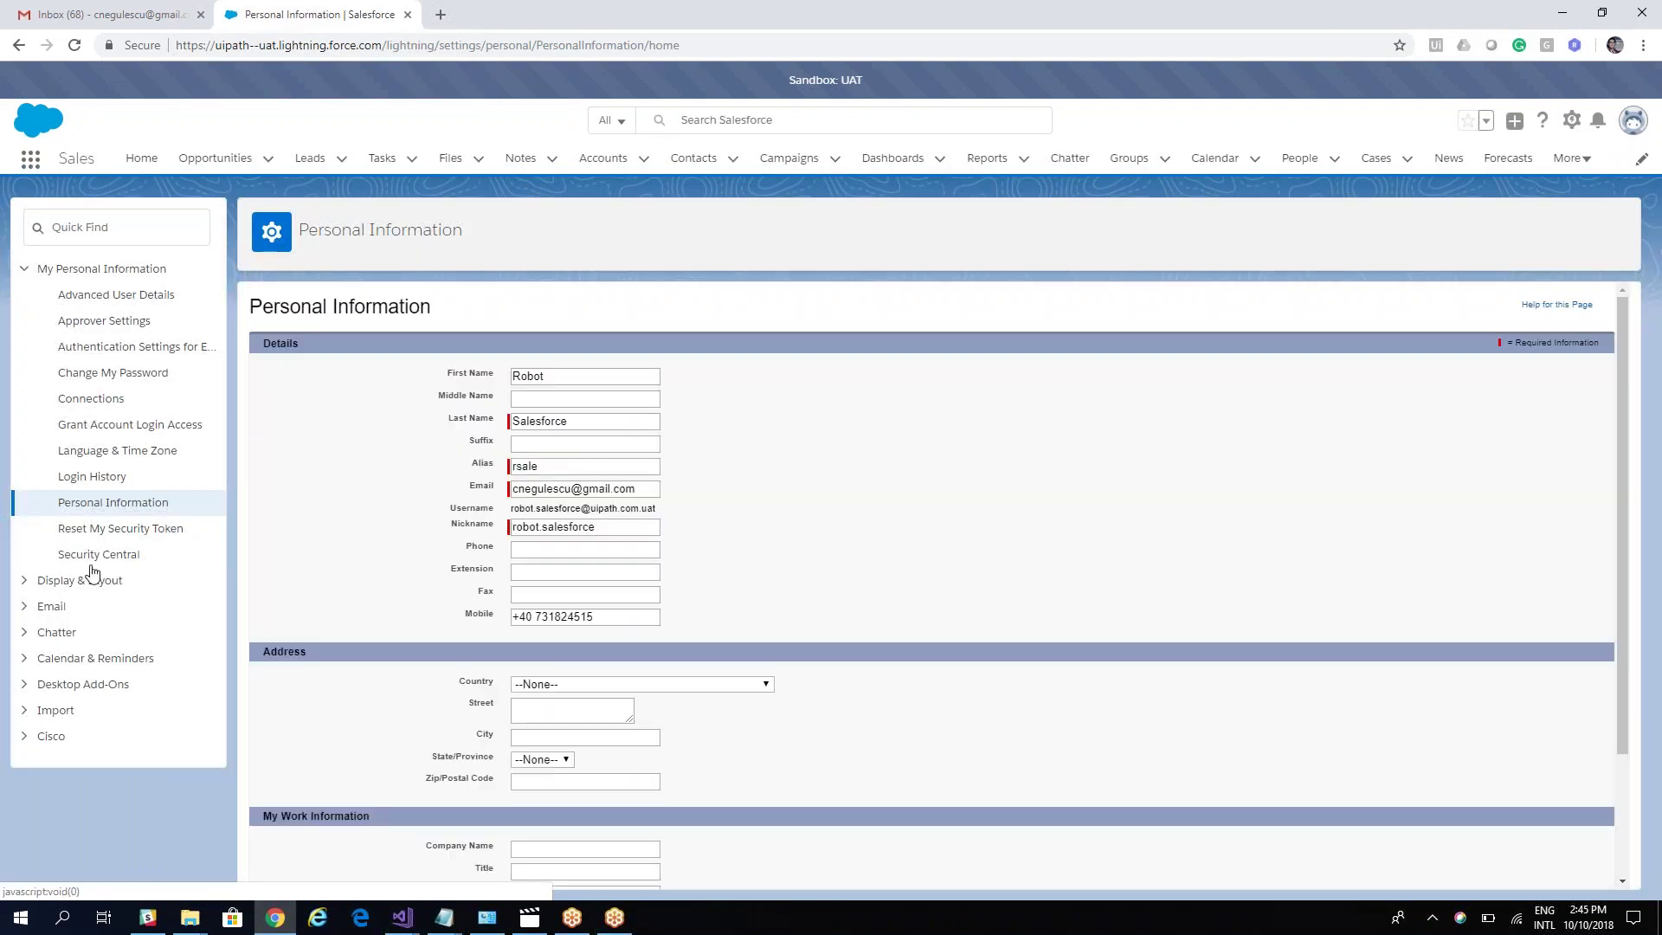
# Step: Reset the security token via Reset My Security Token, then switch to the Gmail tab
pyautogui.click(99, 530)
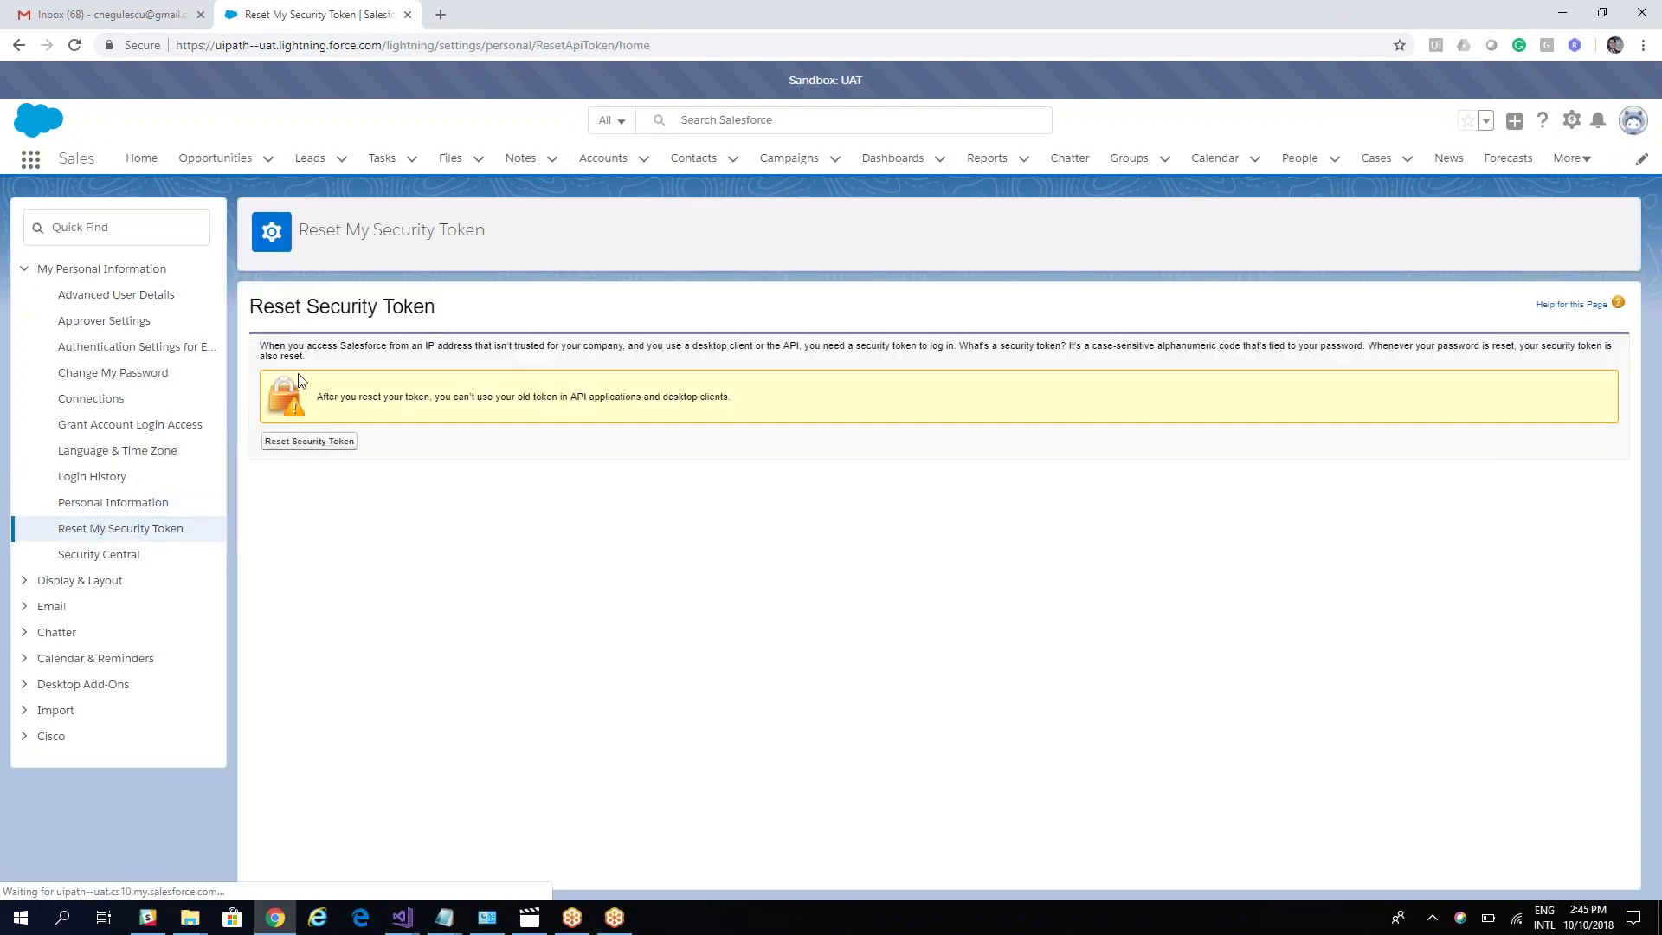
pyautogui.click(322, 443)
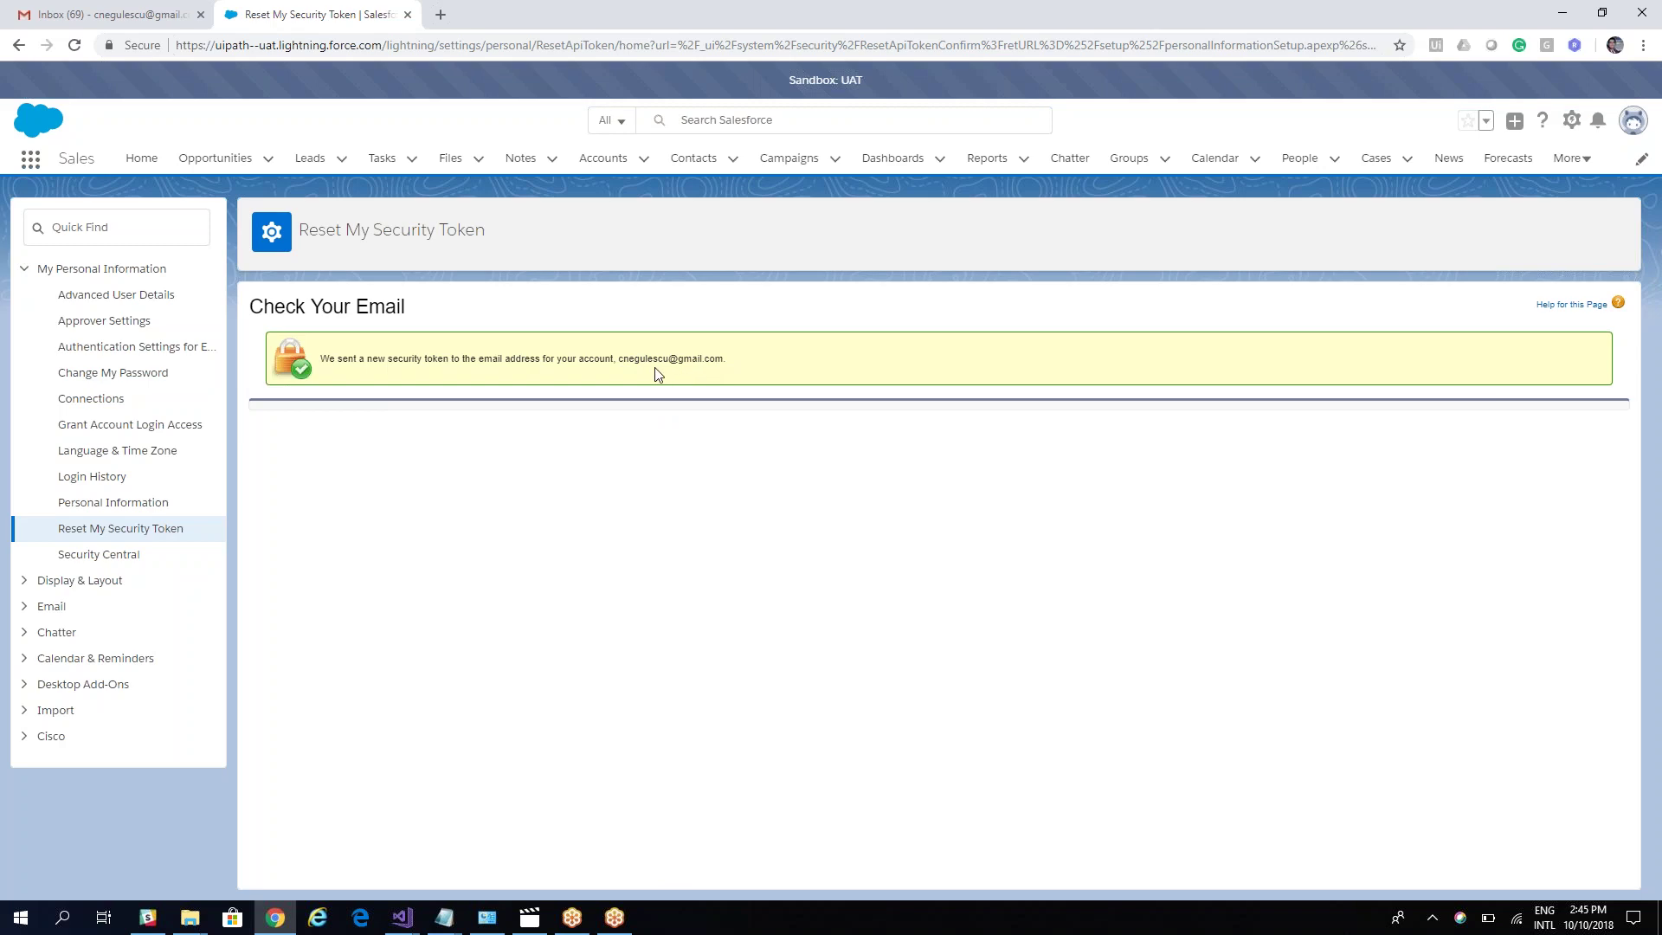
pyautogui.click(121, 15)
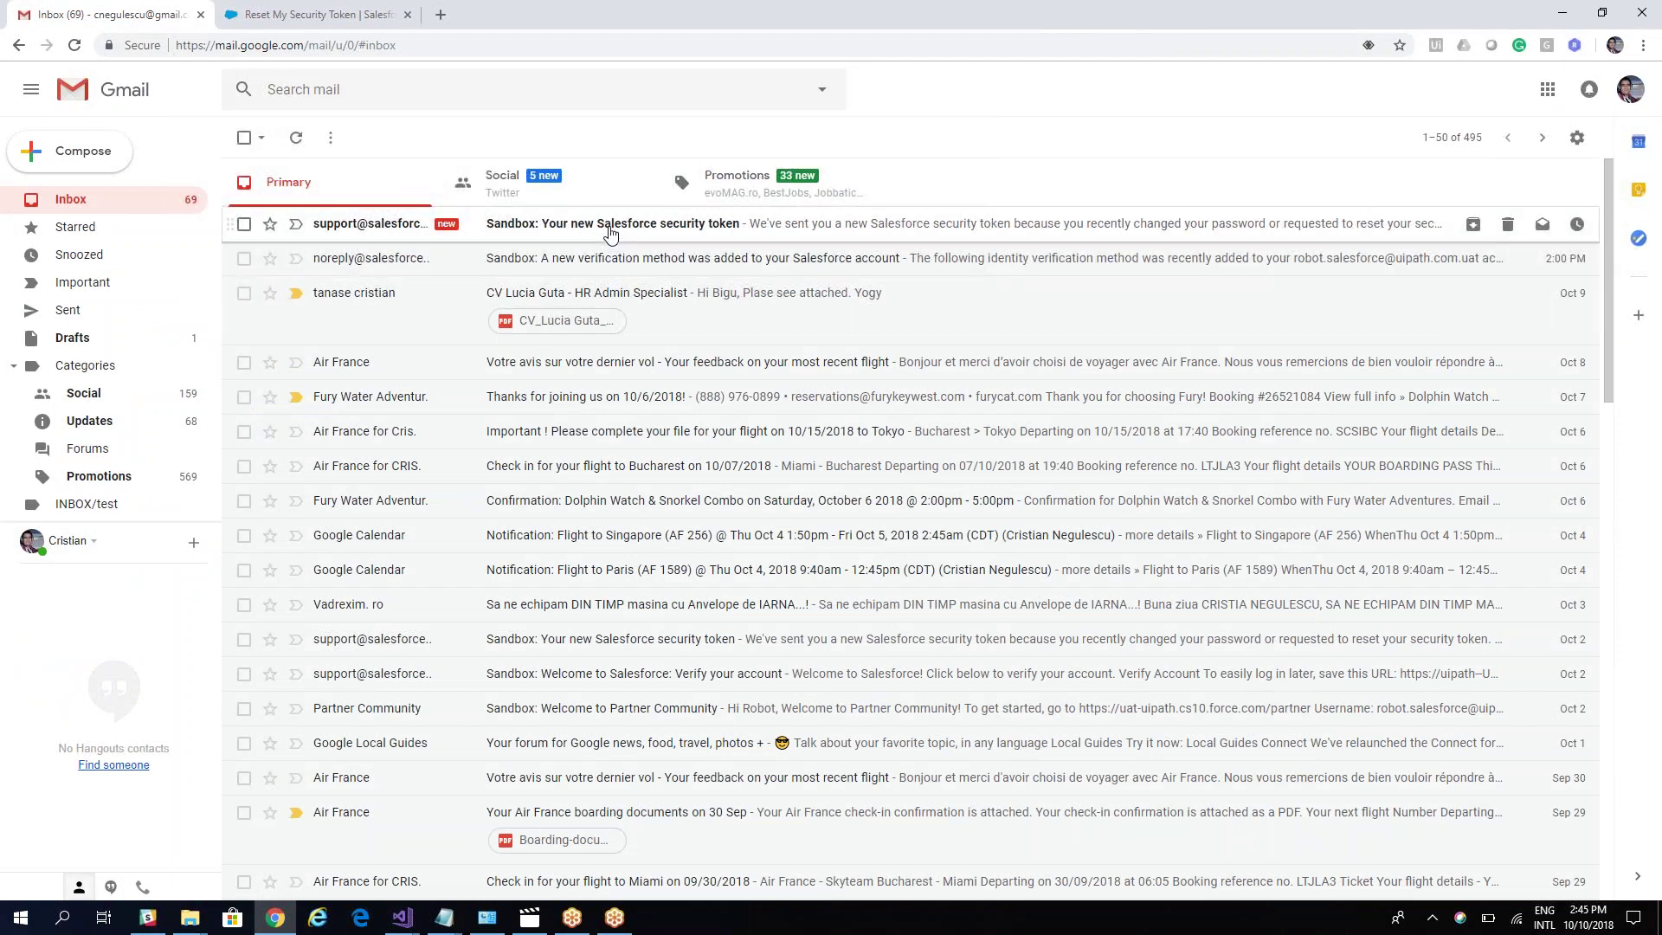
# Step: Paste the token from the Salesforce email after 'Security token:' in the note, then return to Salesforce
pyautogui.click(610, 232)
pyautogui.moveTo(610, 329); pyautogui.dragTo(443, 329)
pyautogui.doubleClick(442, 325)
pyautogui.hotkey('ctrl', 'c')
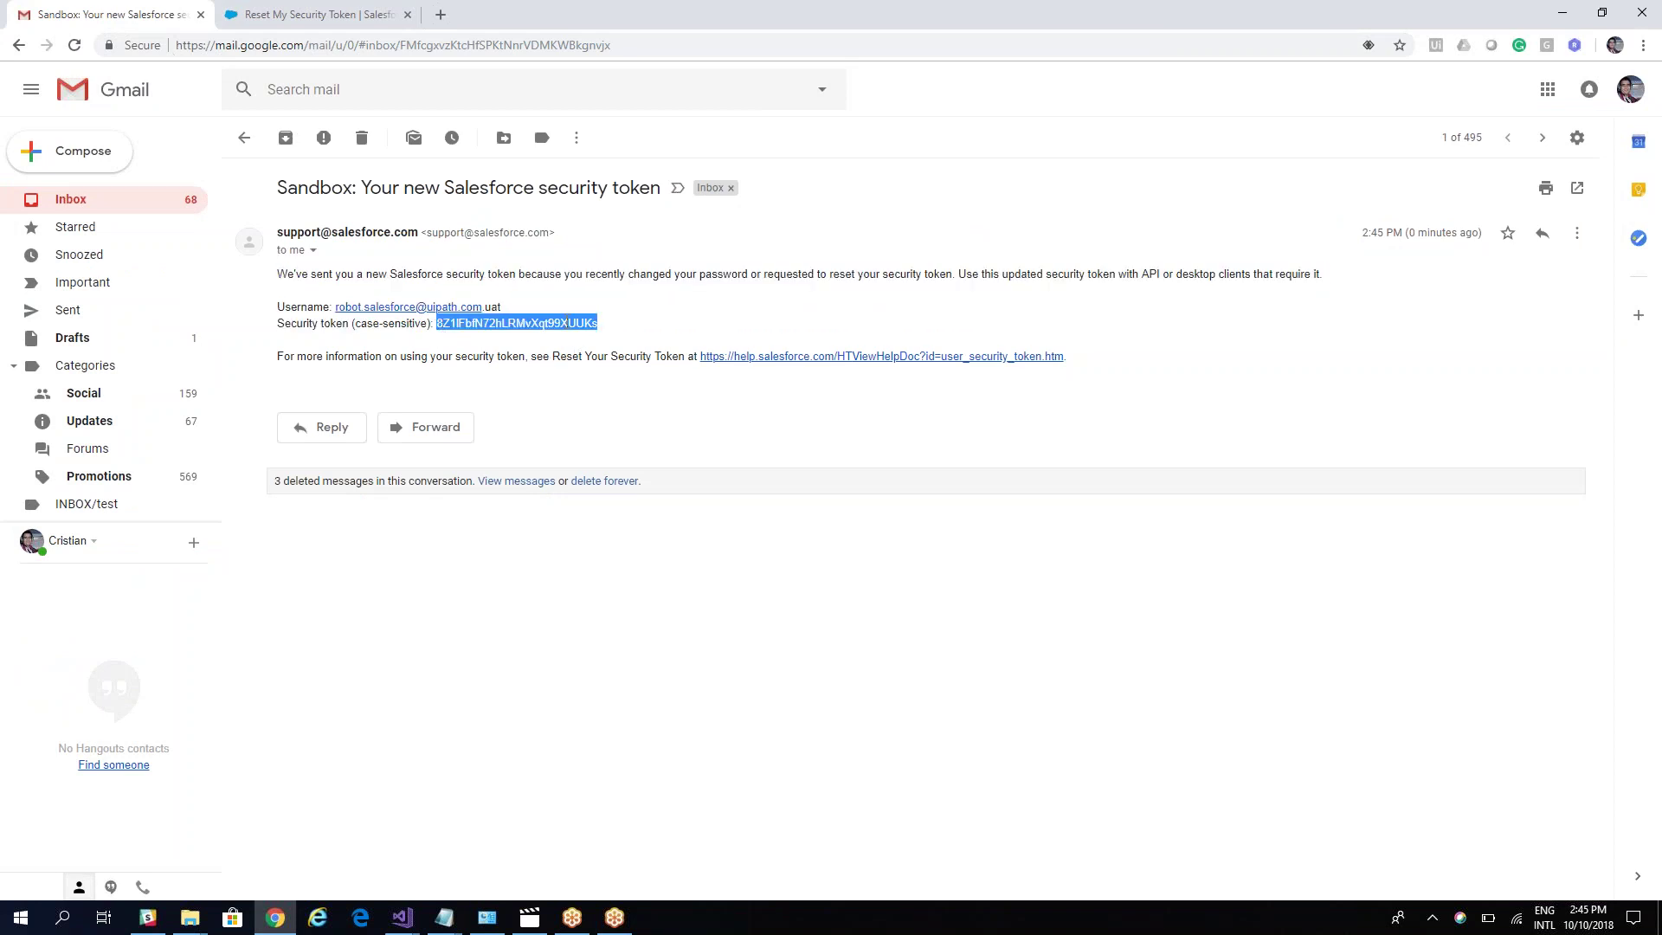
pyautogui.click(444, 917)
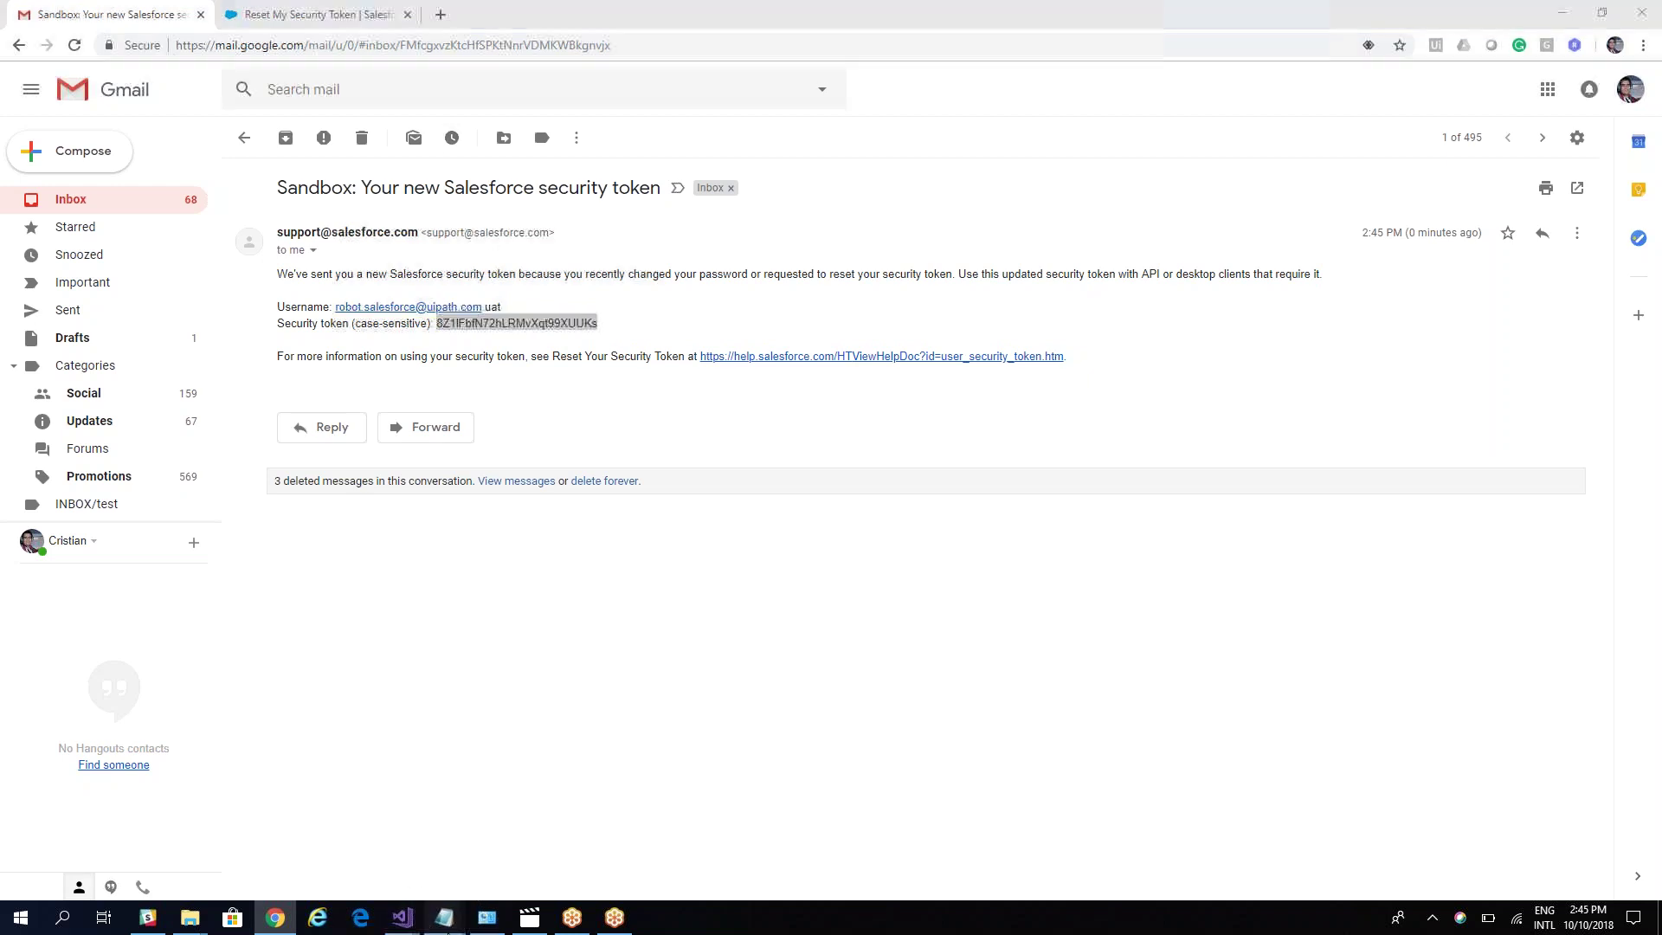
pyautogui.click(661, 864)
pyautogui.click(390, 250)
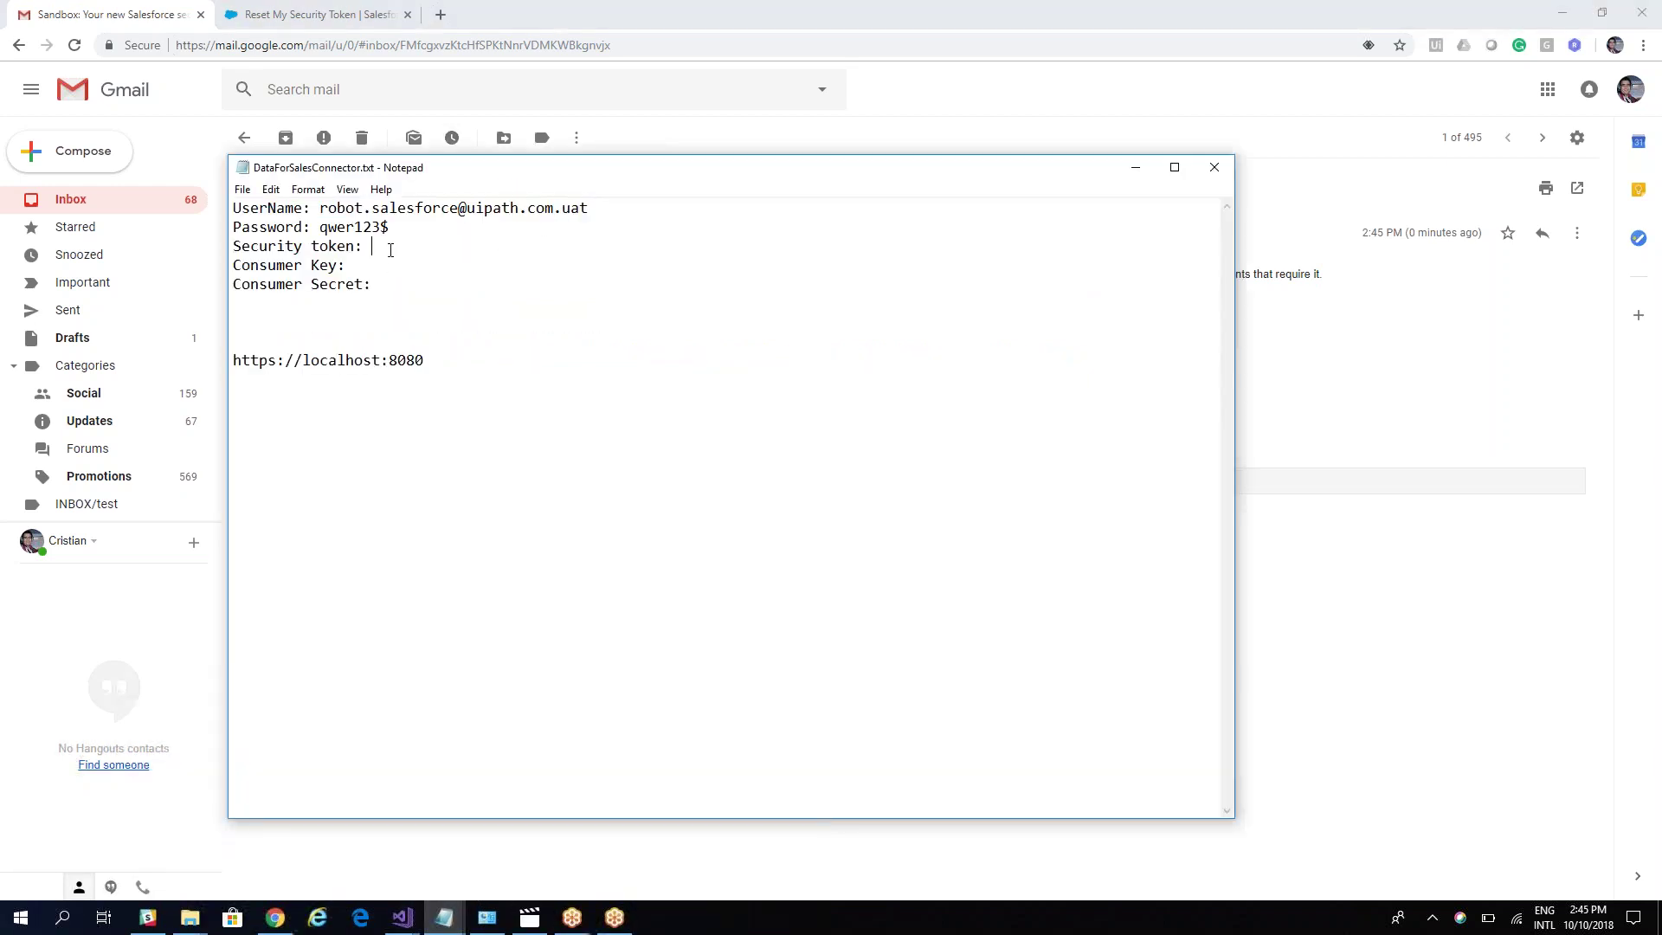
pyautogui.hotkey('ctrl', 'v')
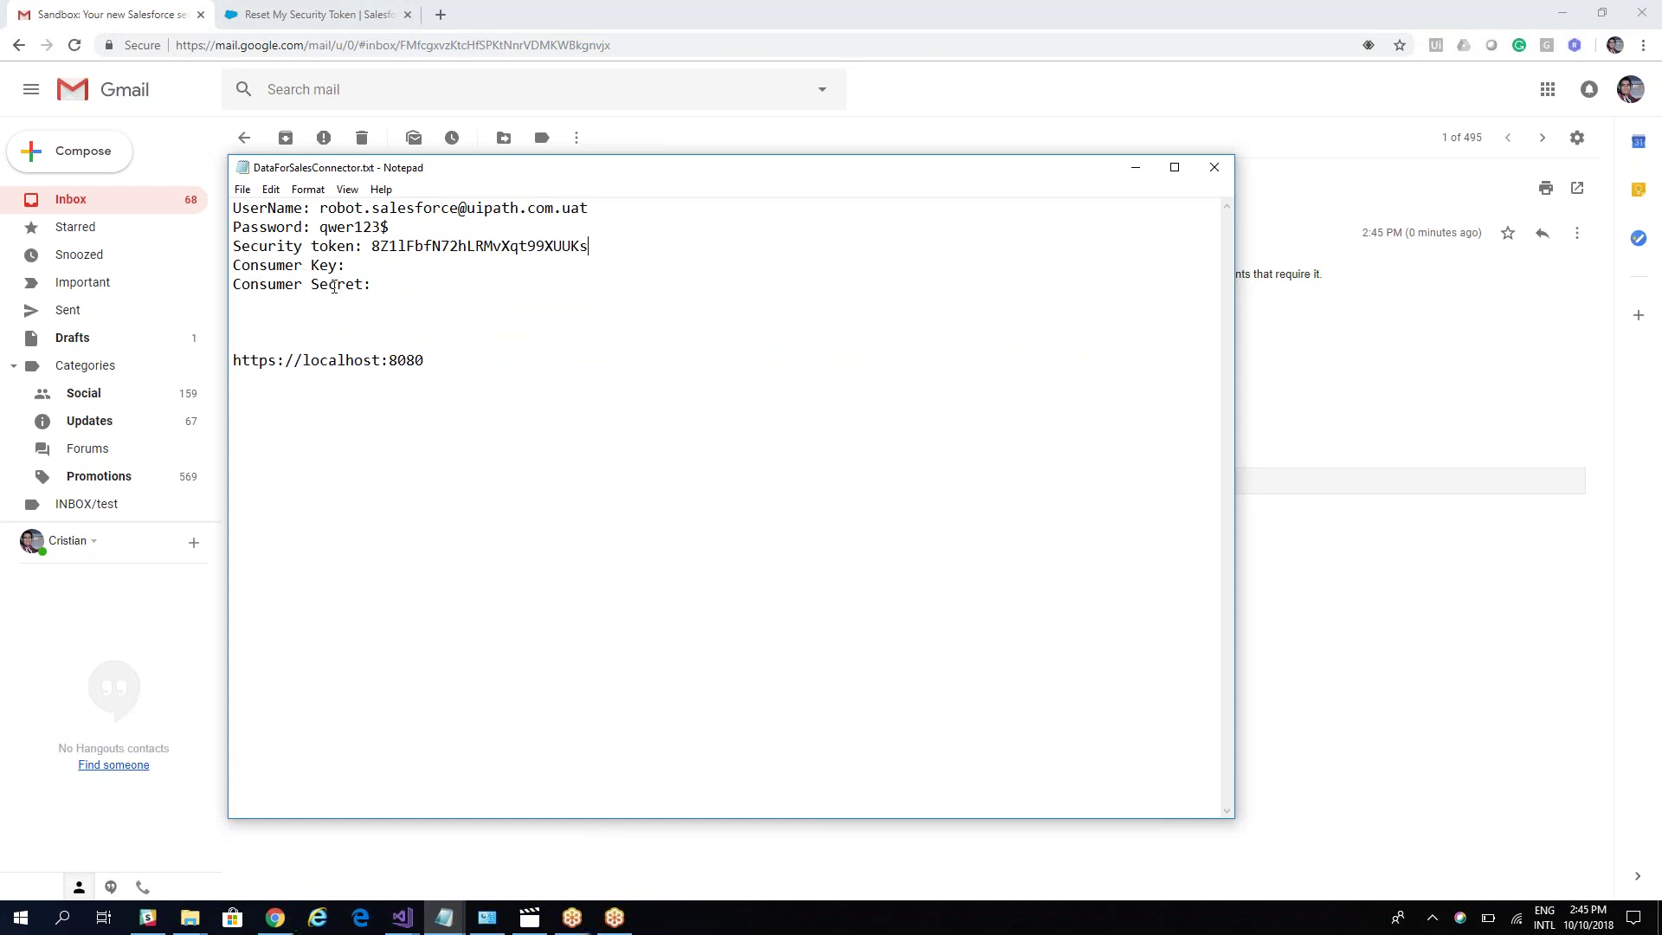
pyautogui.click(296, 15)
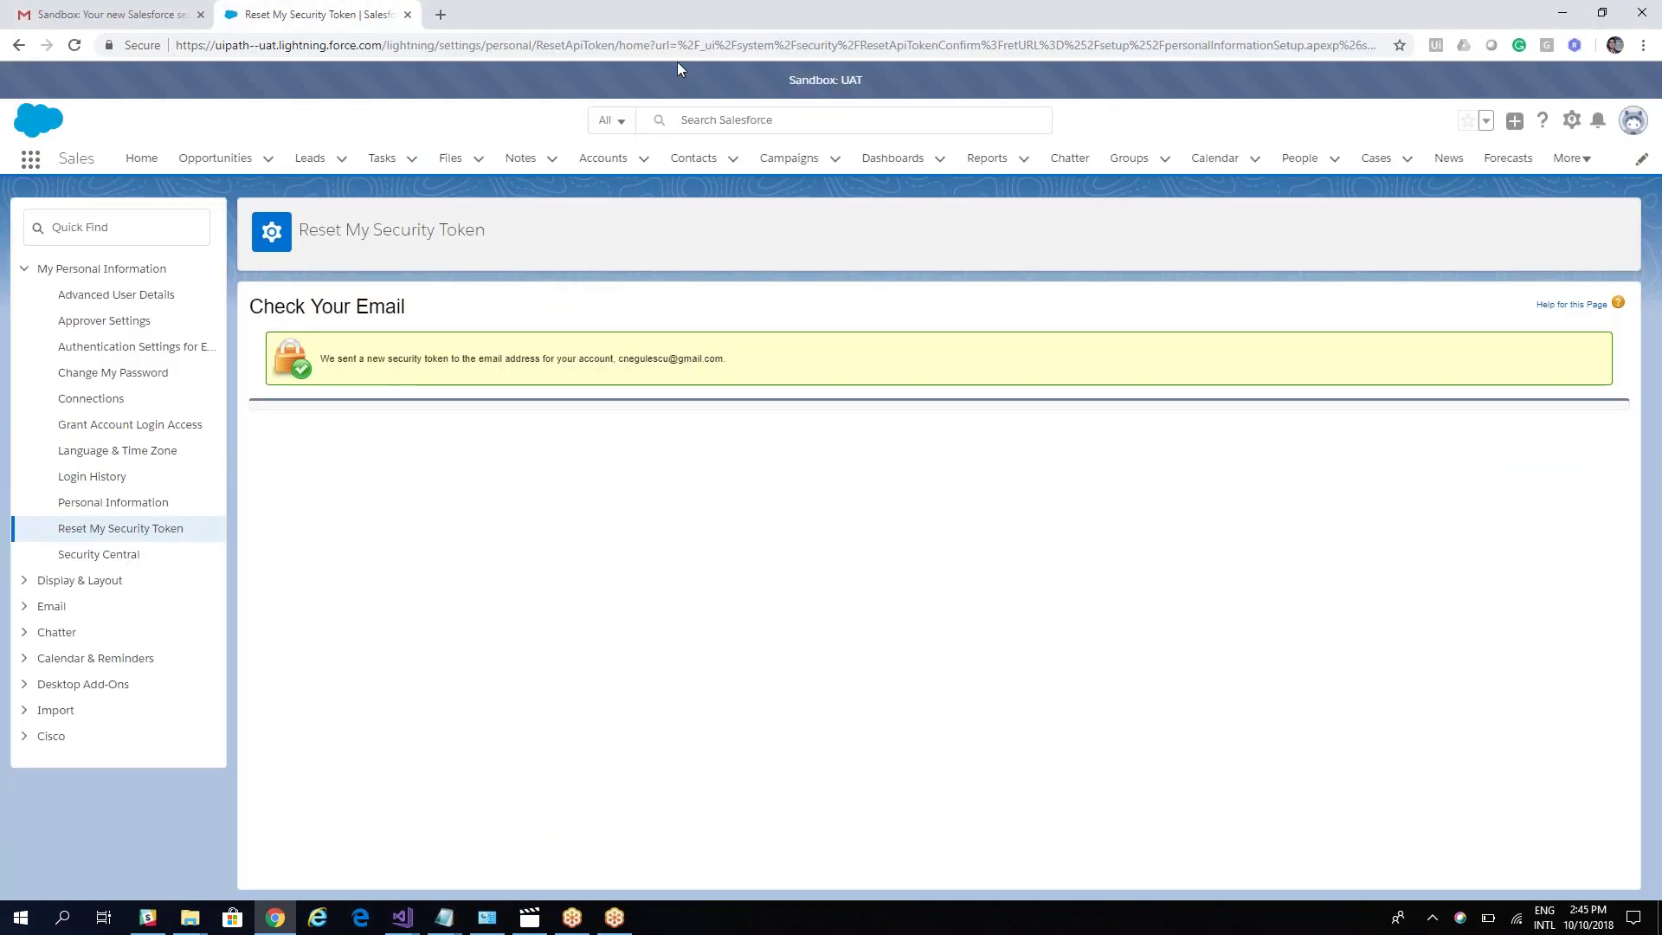
# Step: Open Setup from the gear menu and go to Apps > App Manager
pyautogui.click(1572, 126)
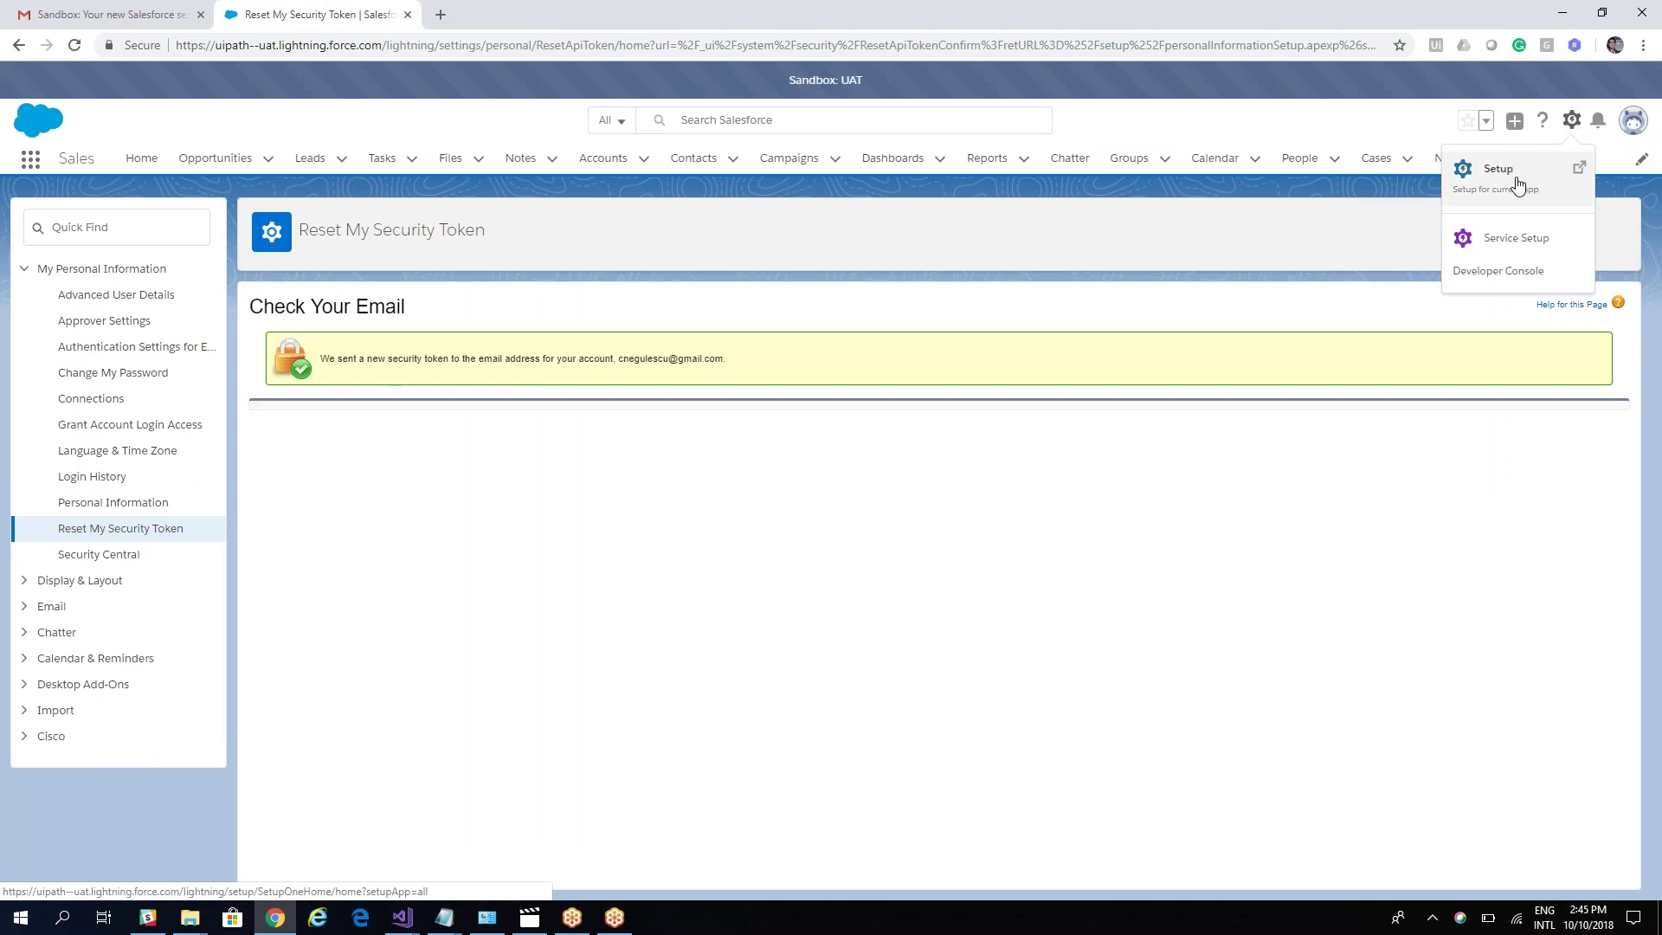
pyautogui.click(1519, 182)
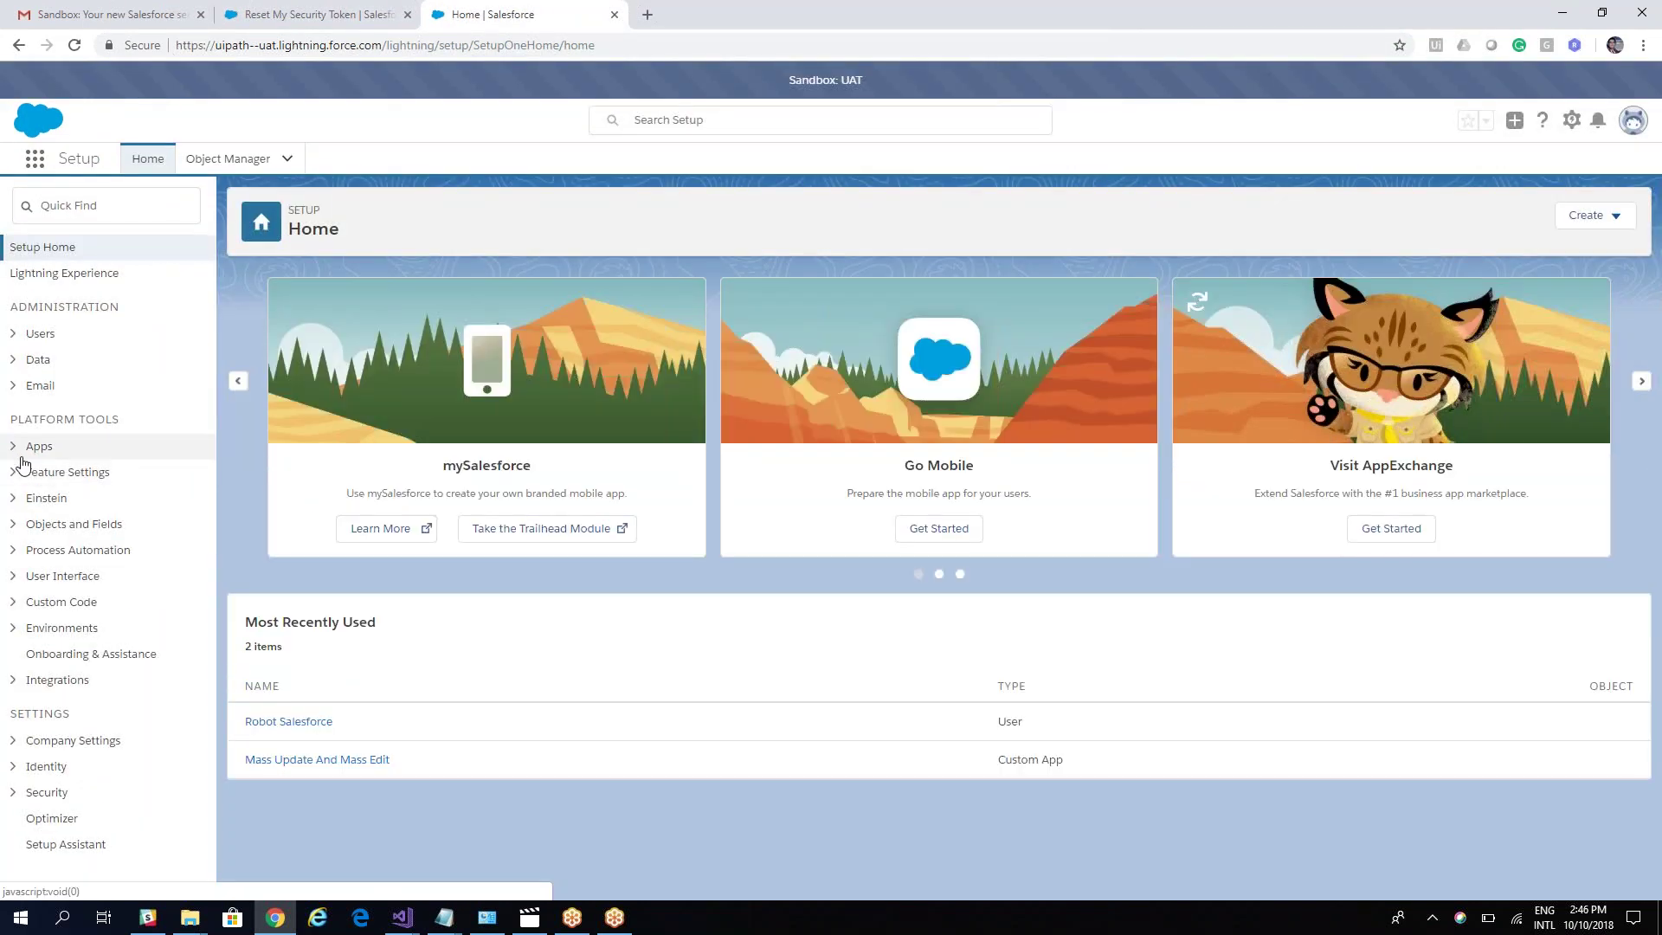
pyautogui.click(14, 445)
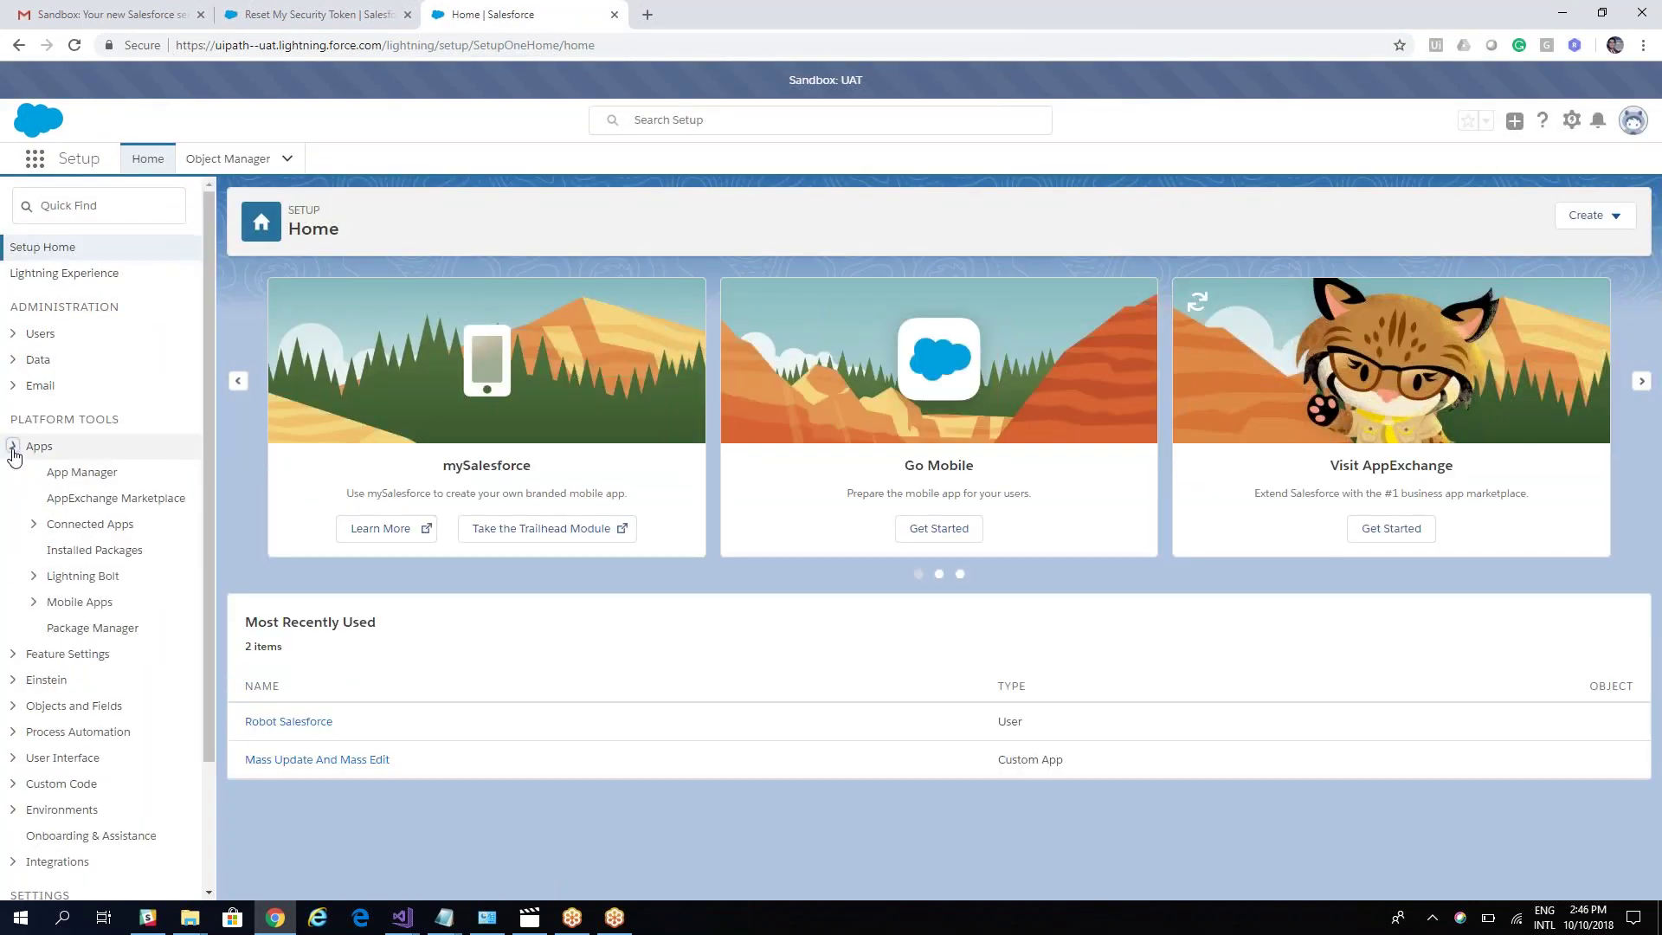
pyautogui.click(91, 482)
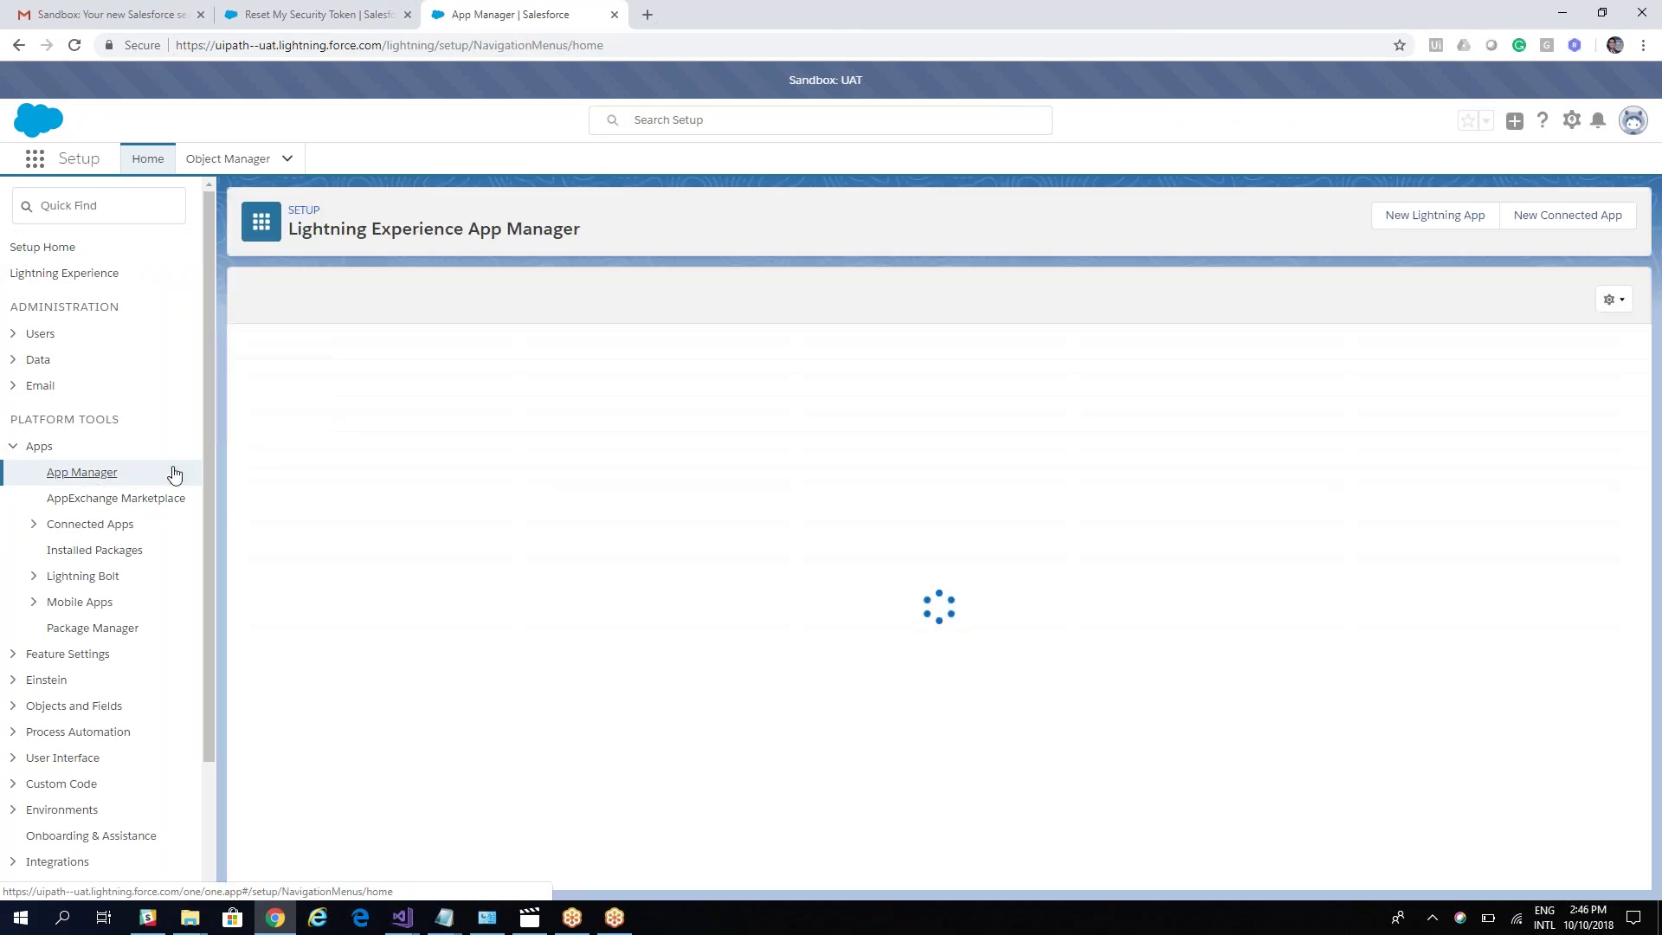
# Step: Start a New Connected App named RESTAPIUIPATH with the suggested contact e-mail and Enable OAuth Settings ticked
pyautogui.click(1564, 216)
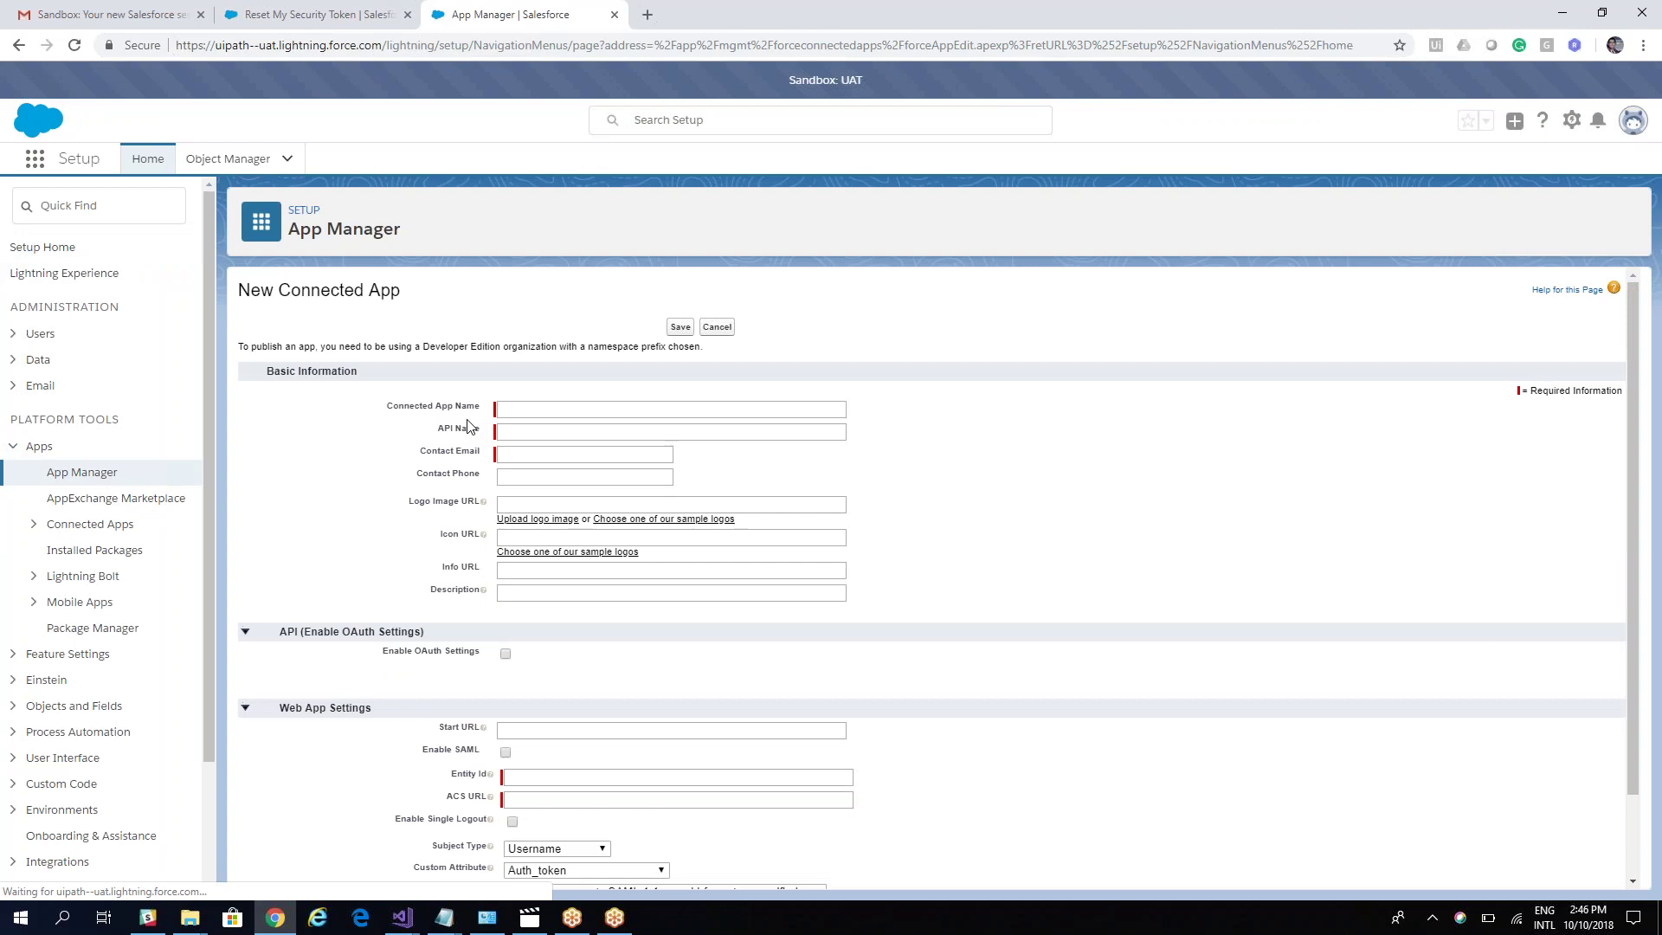
pyautogui.click(519, 409)
pyautogui.write('RESTAPIUIPATH')
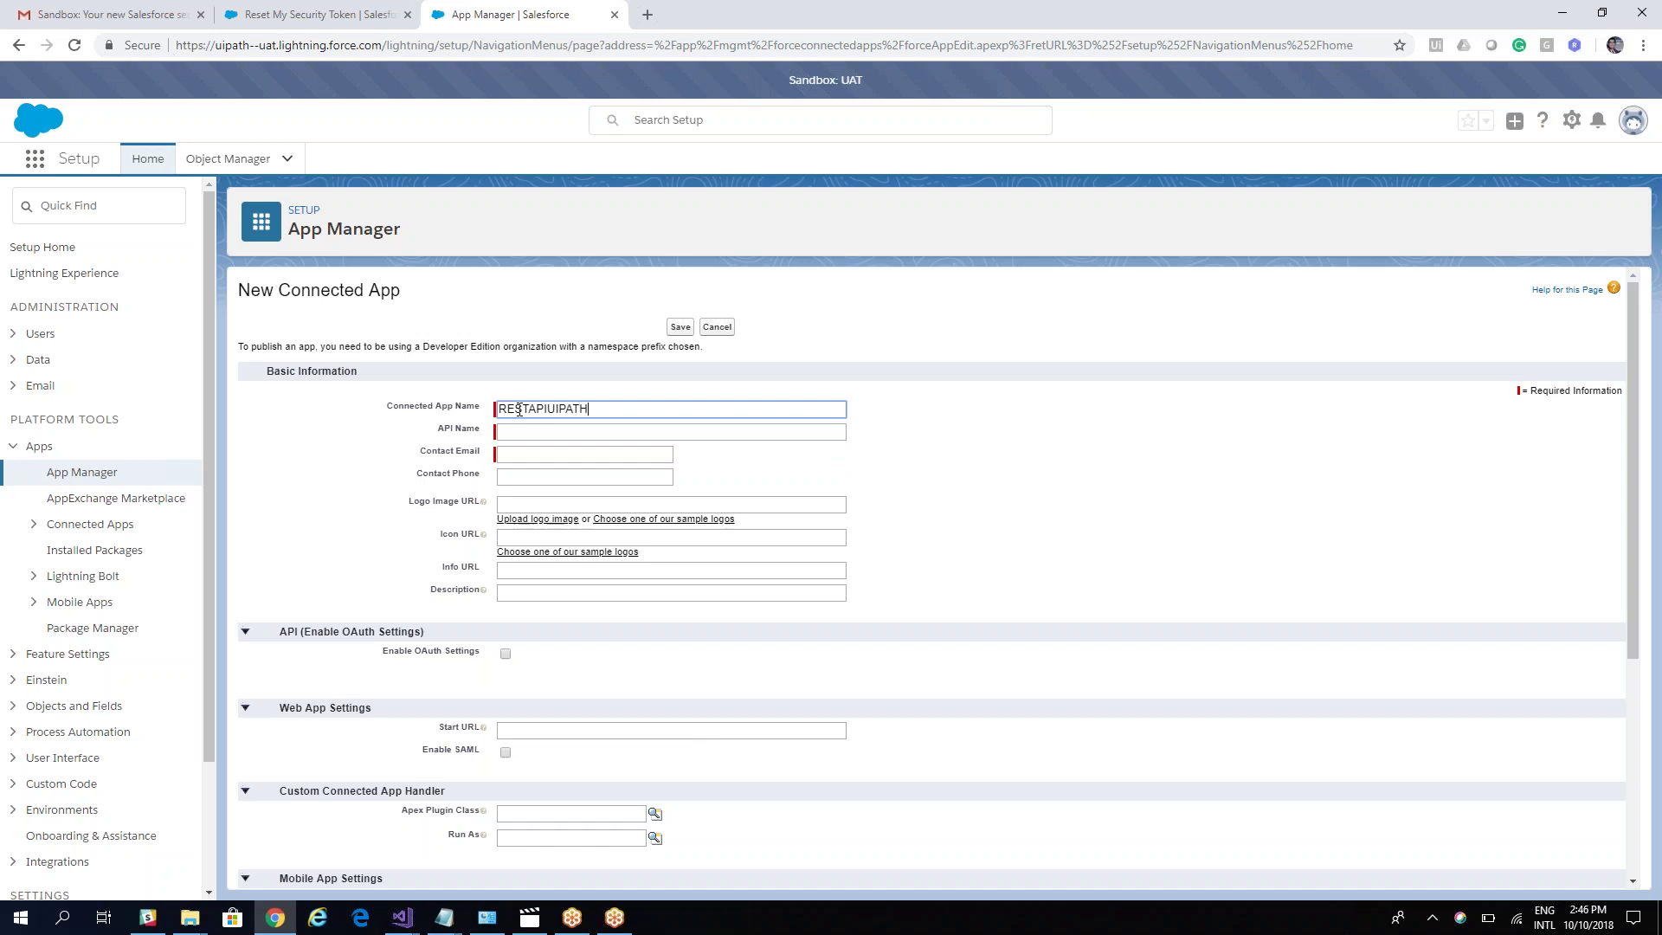
pyautogui.press('Tab')
pyautogui.press('Tab')
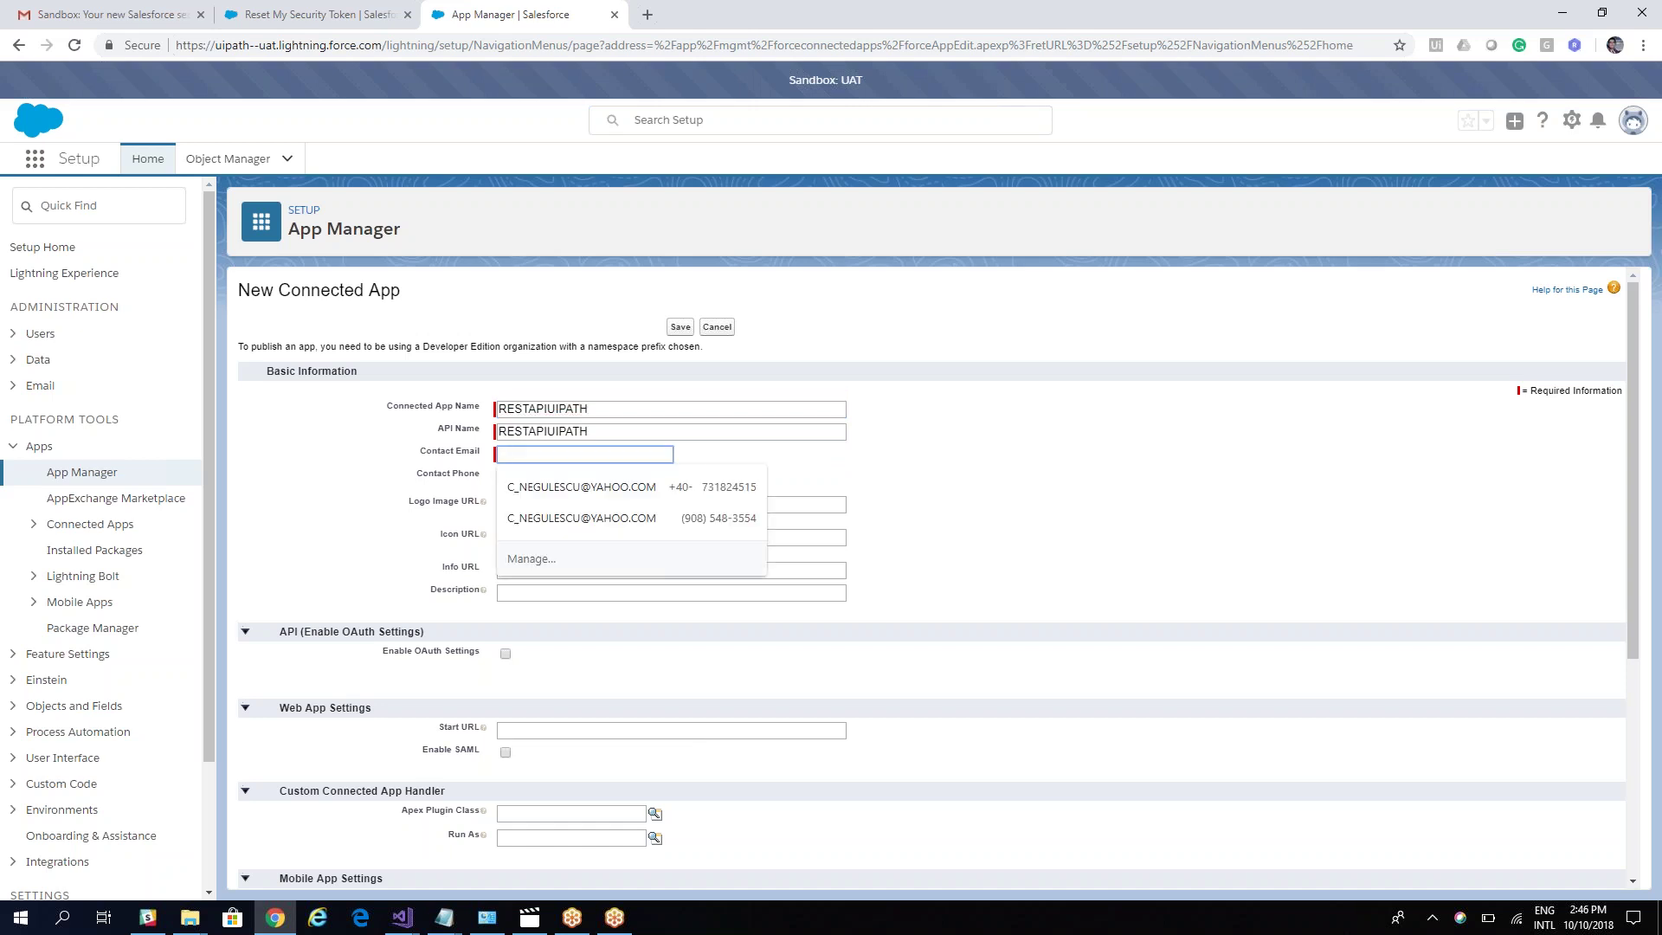
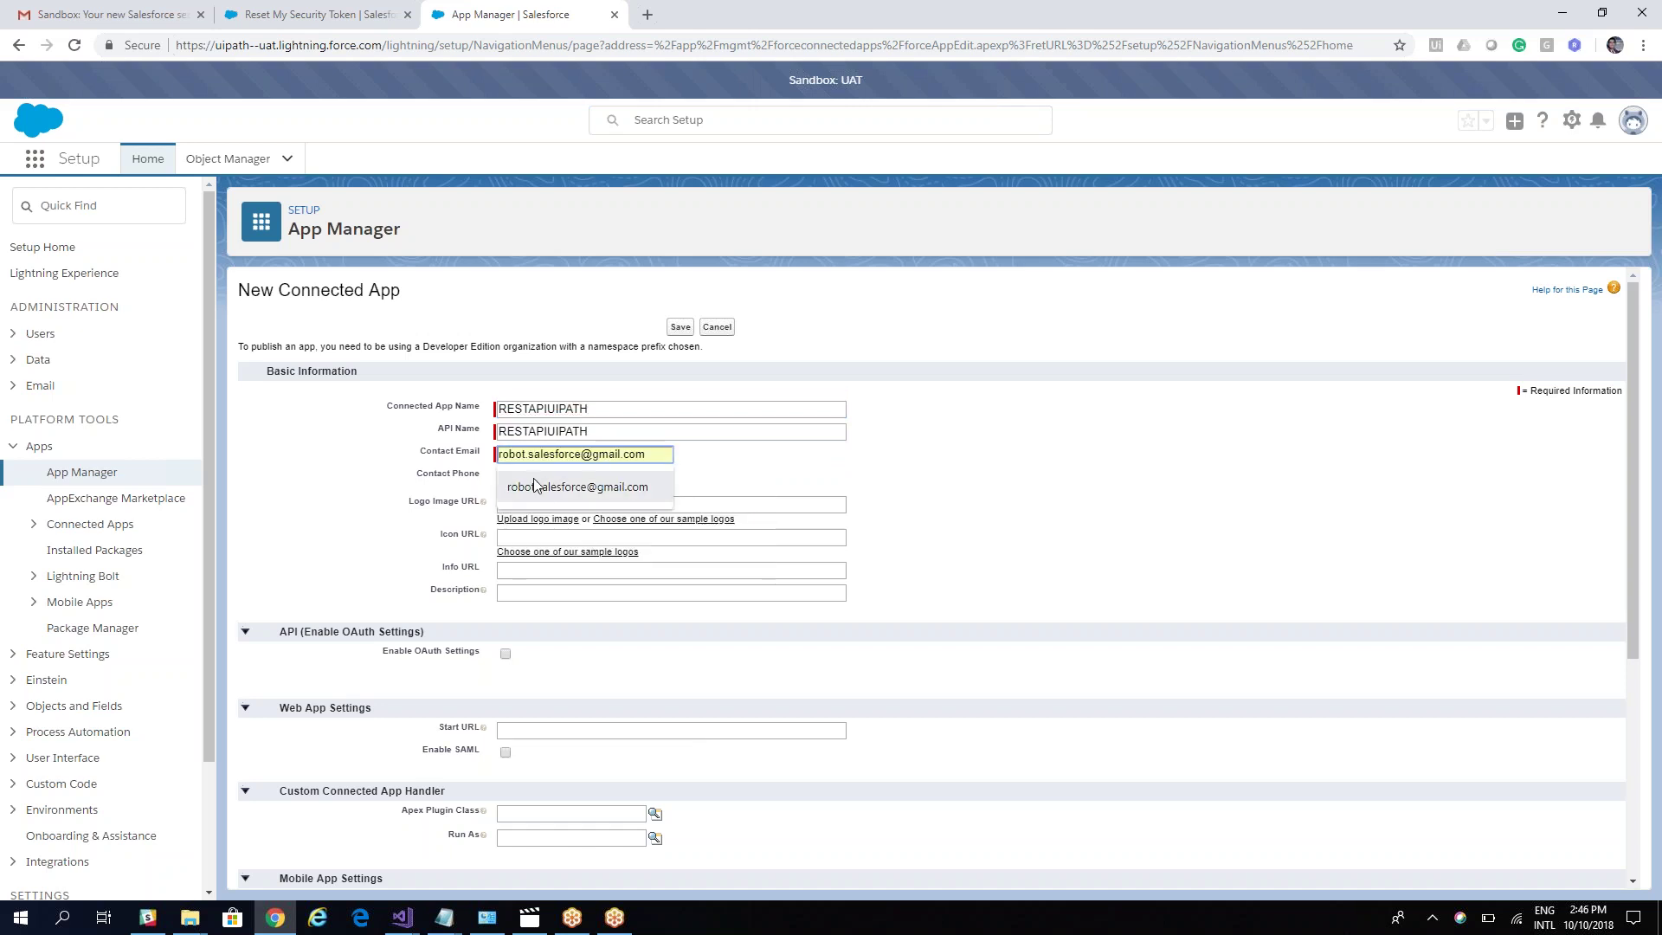
pyautogui.click(538, 481)
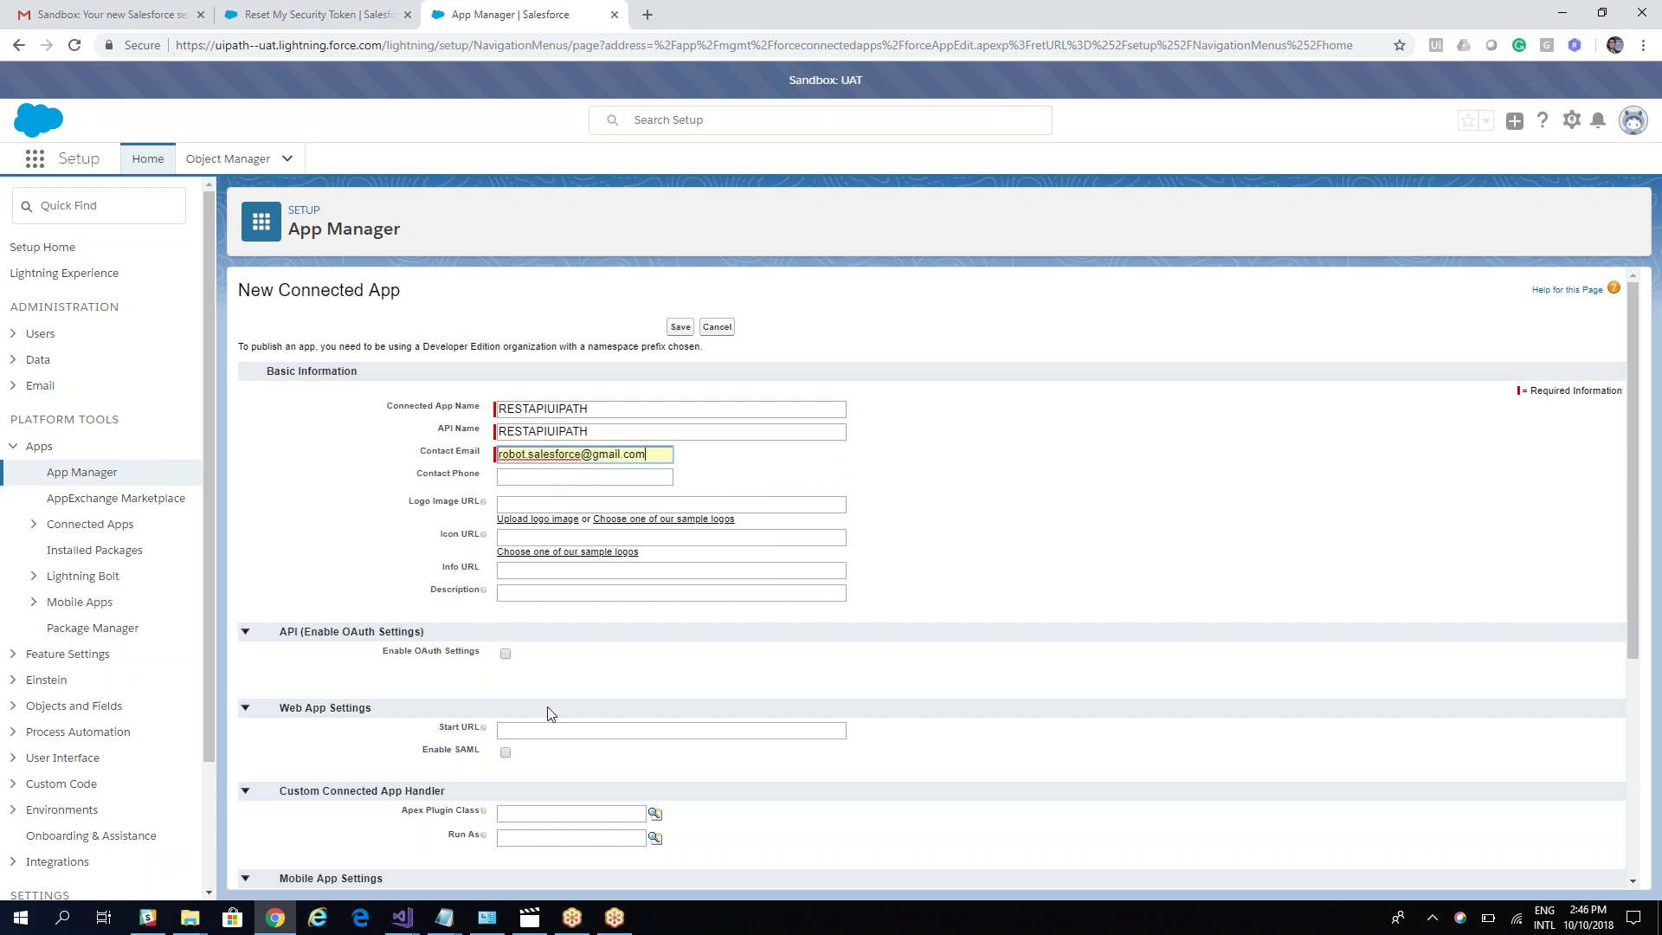
pyautogui.click(505, 655)
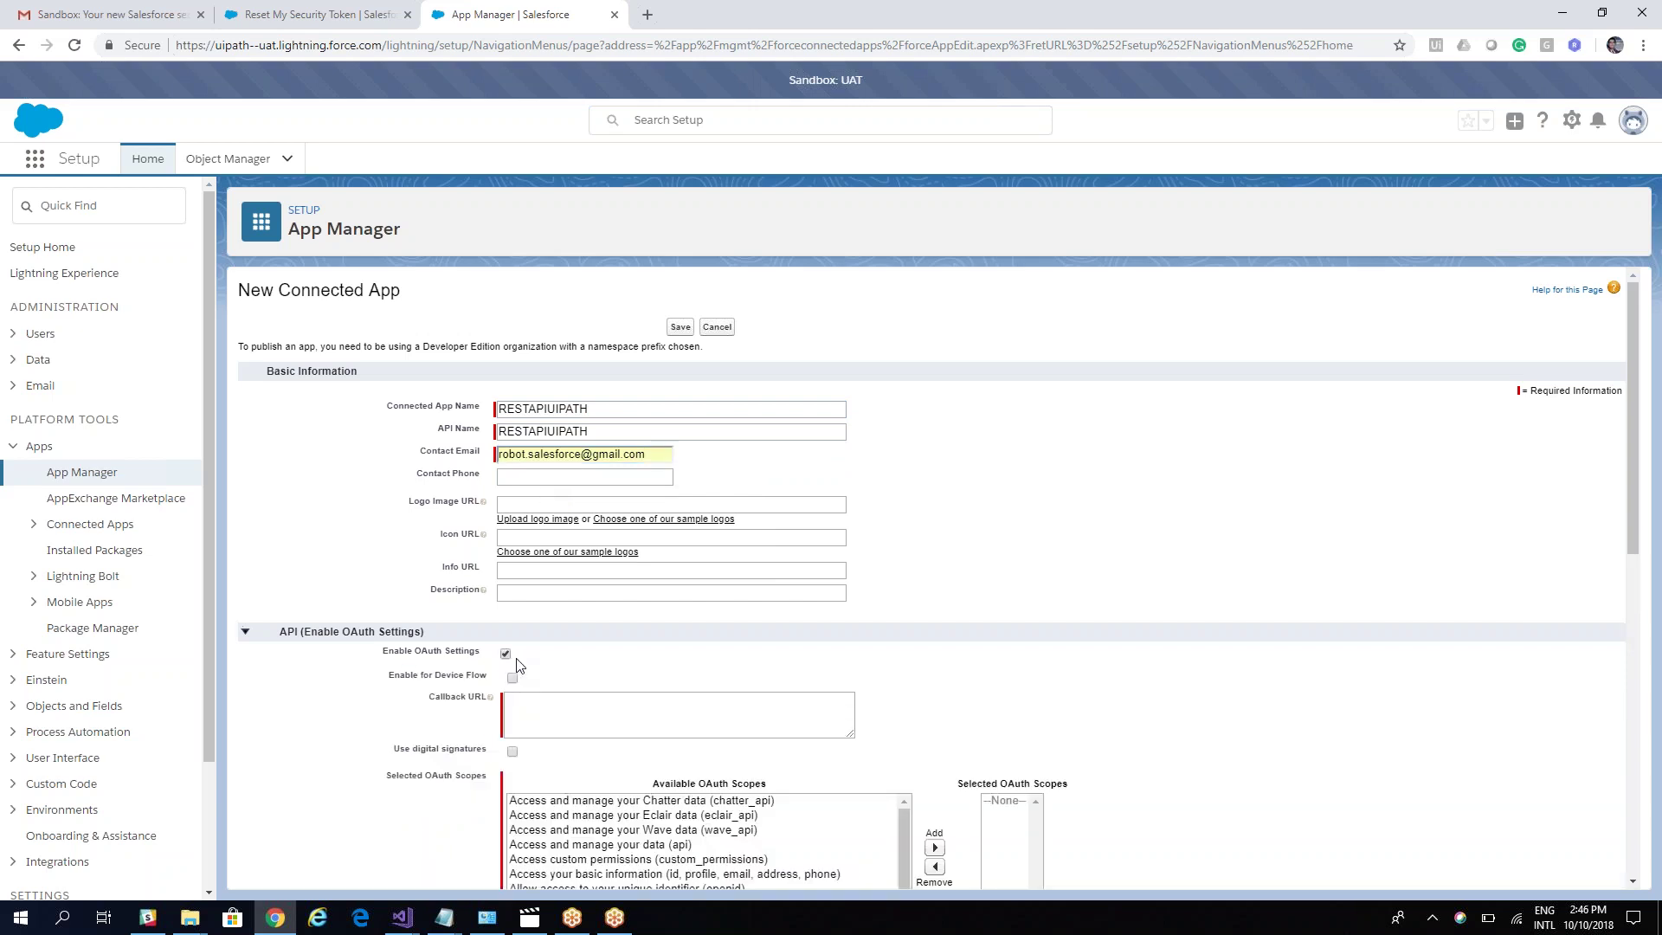
pyautogui.scroll(-1, 566, 664)
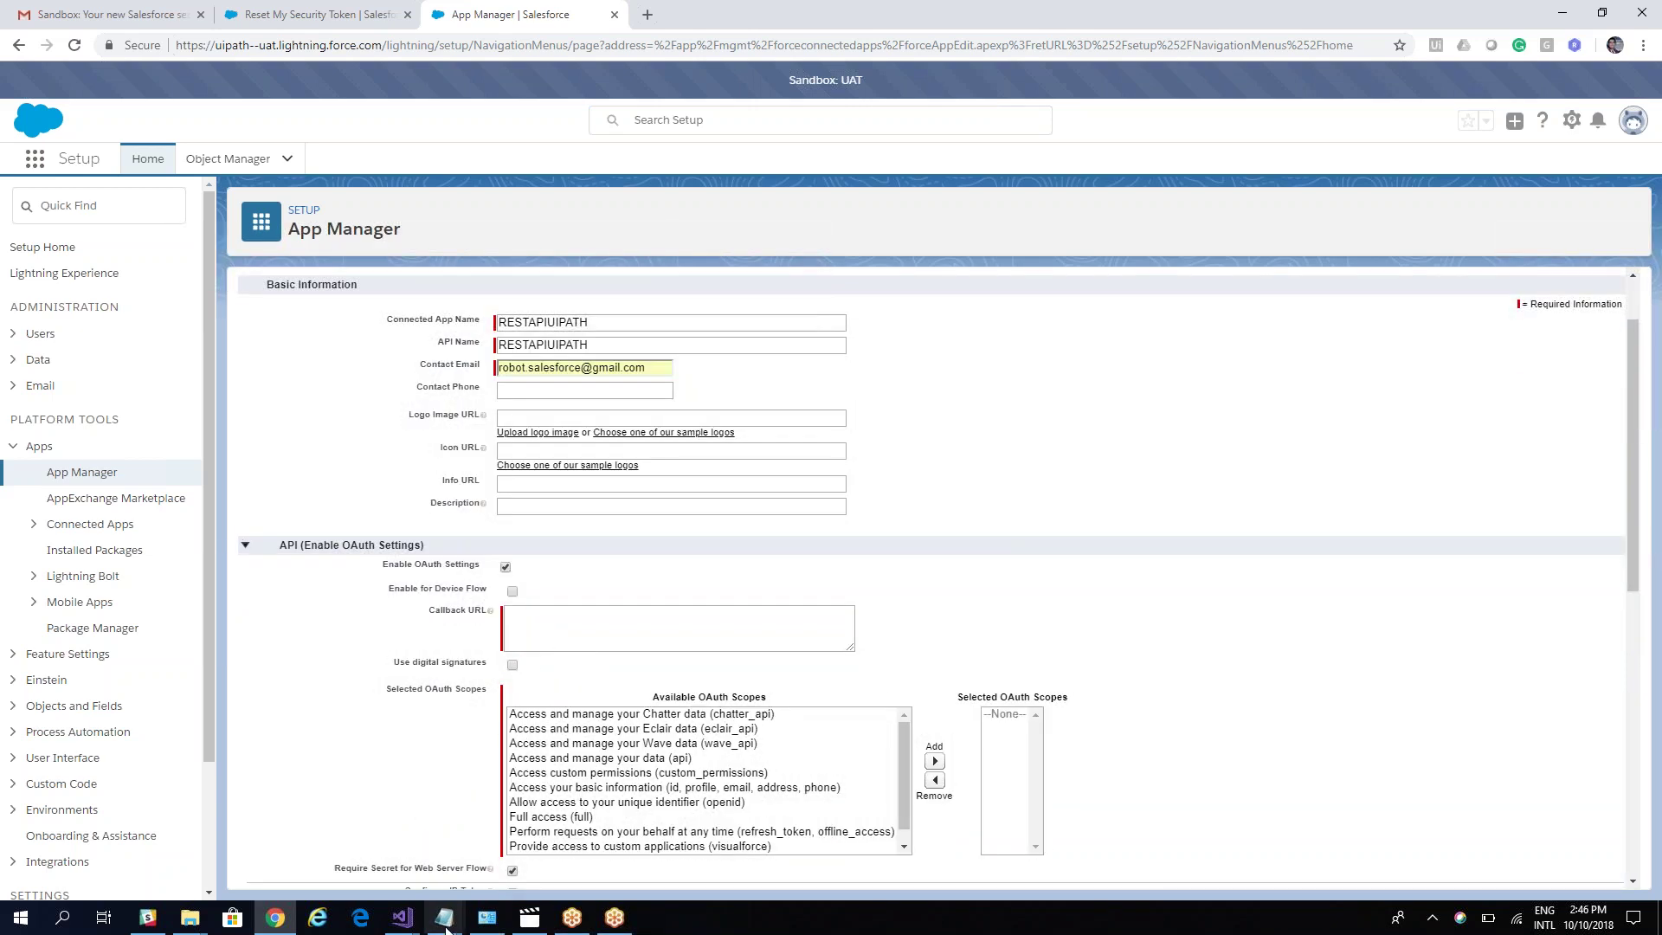
pyautogui.moveTo(444, 917)
pyautogui.click(641, 844)
pyautogui.moveTo(234, 360); pyautogui.dragTo(427, 353)
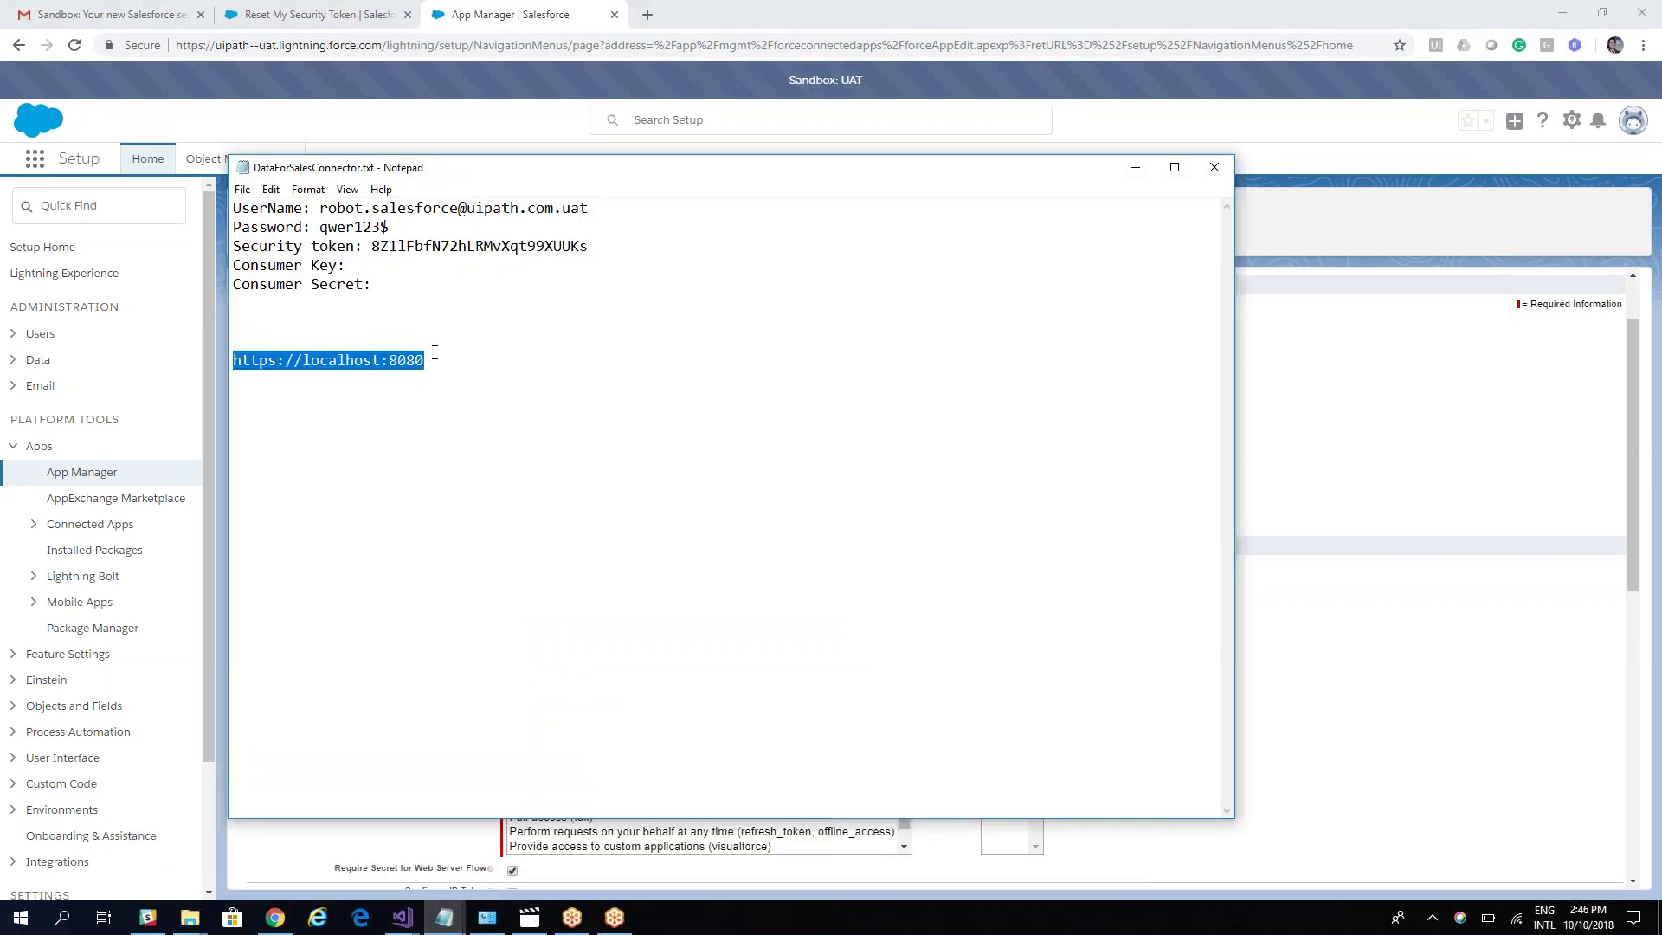
pyautogui.click(1136, 167)
pyautogui.click(694, 631)
pyautogui.hotkey('ctrl', 'v')
pyautogui.click(505, 628)
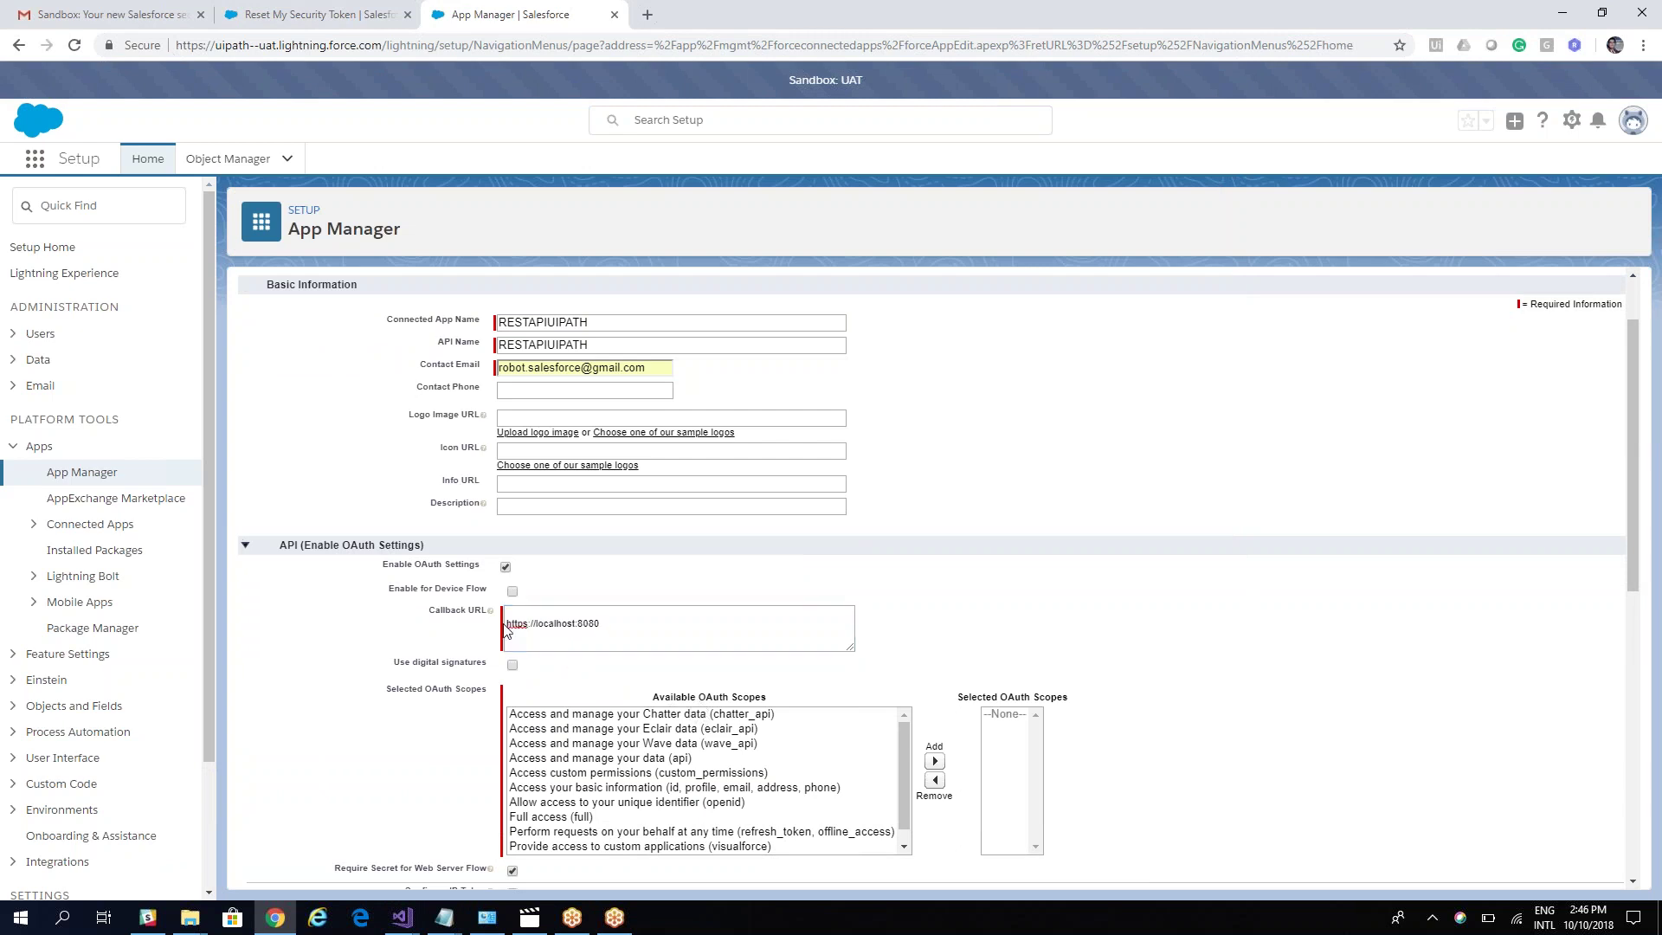
pyautogui.click(518, 643)
pyautogui.press('BackSpace')
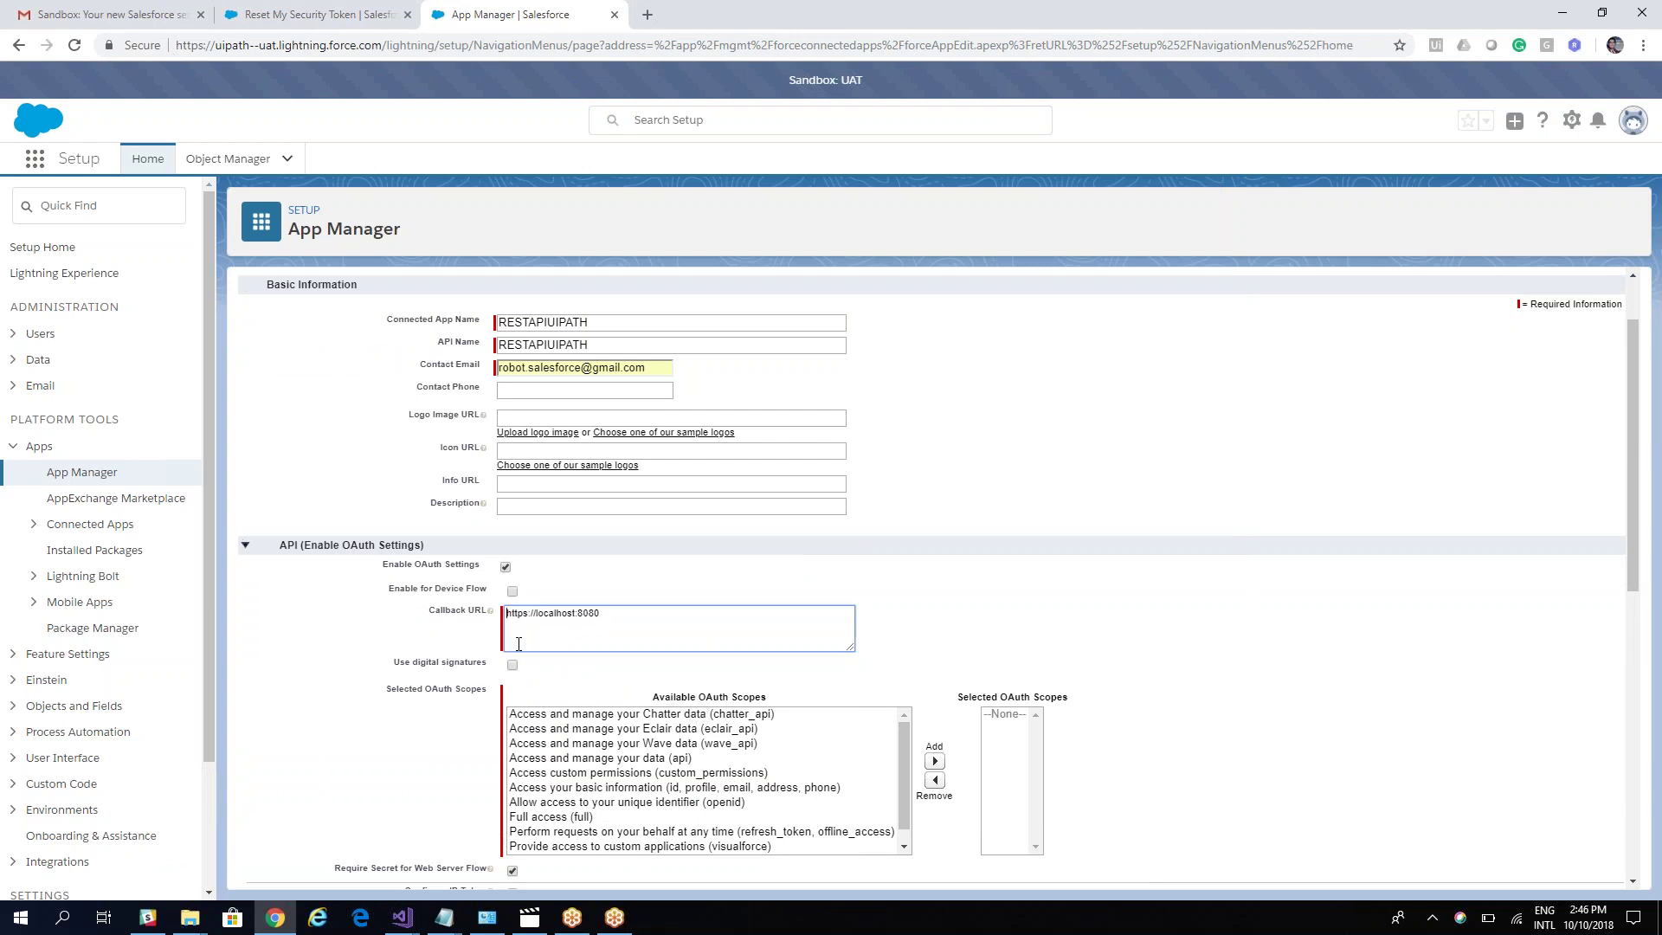
# Step: Add the Full access (full) OAuth scope and save the connected app
pyautogui.scroll(-2, 678, 846)
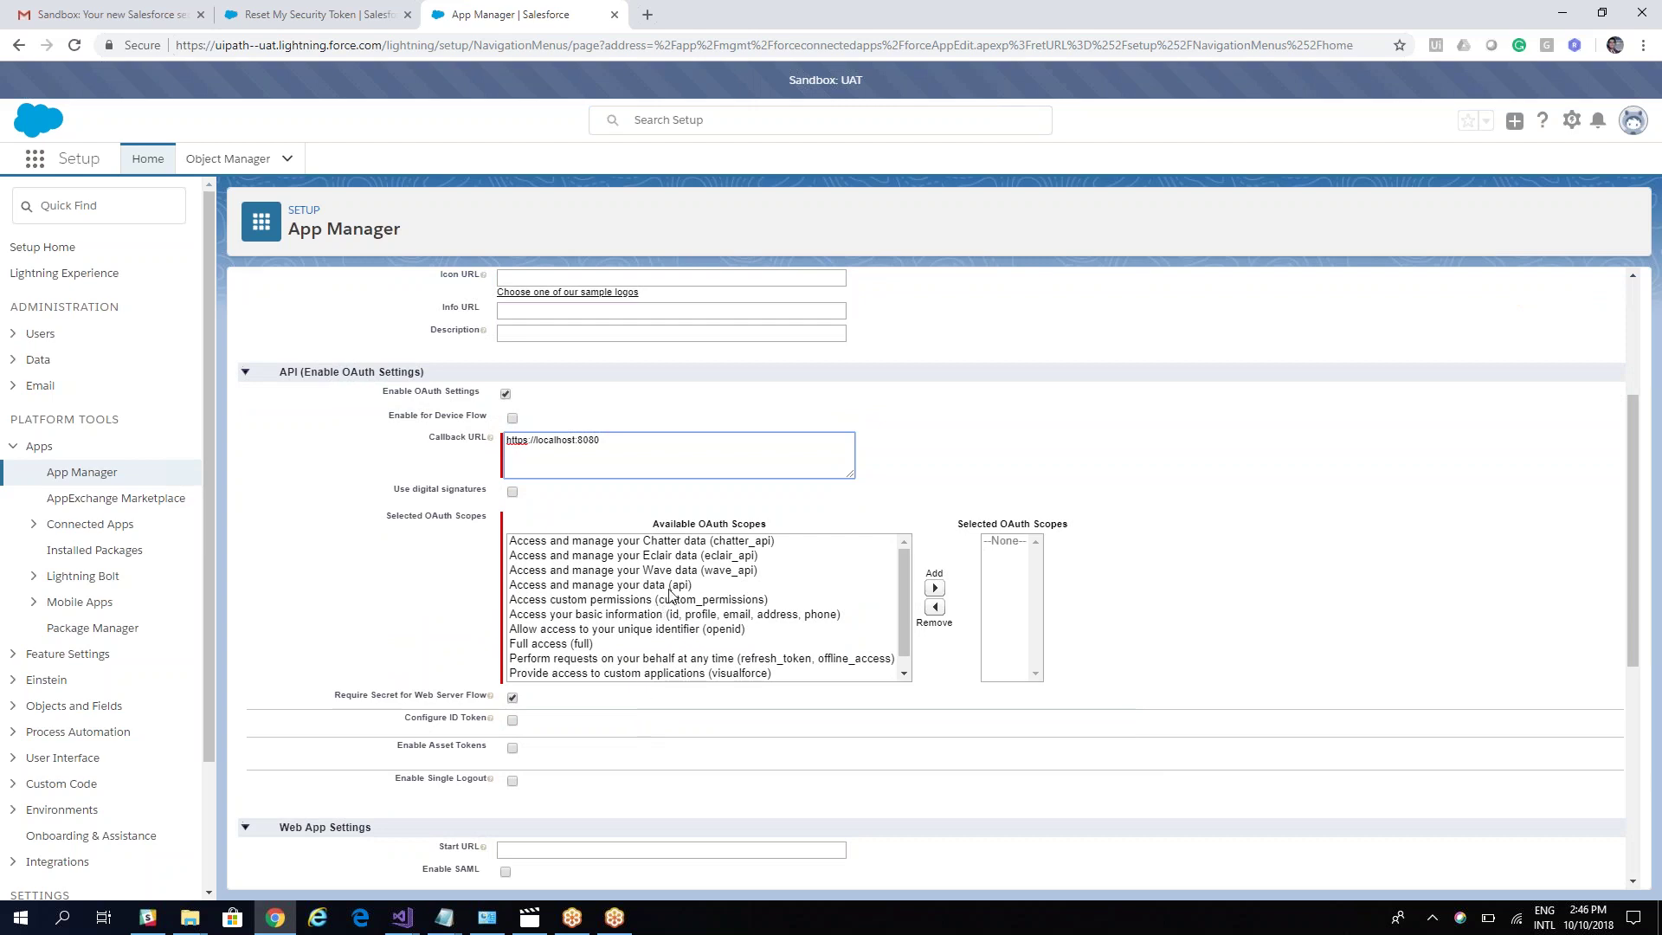
pyautogui.click(621, 643)
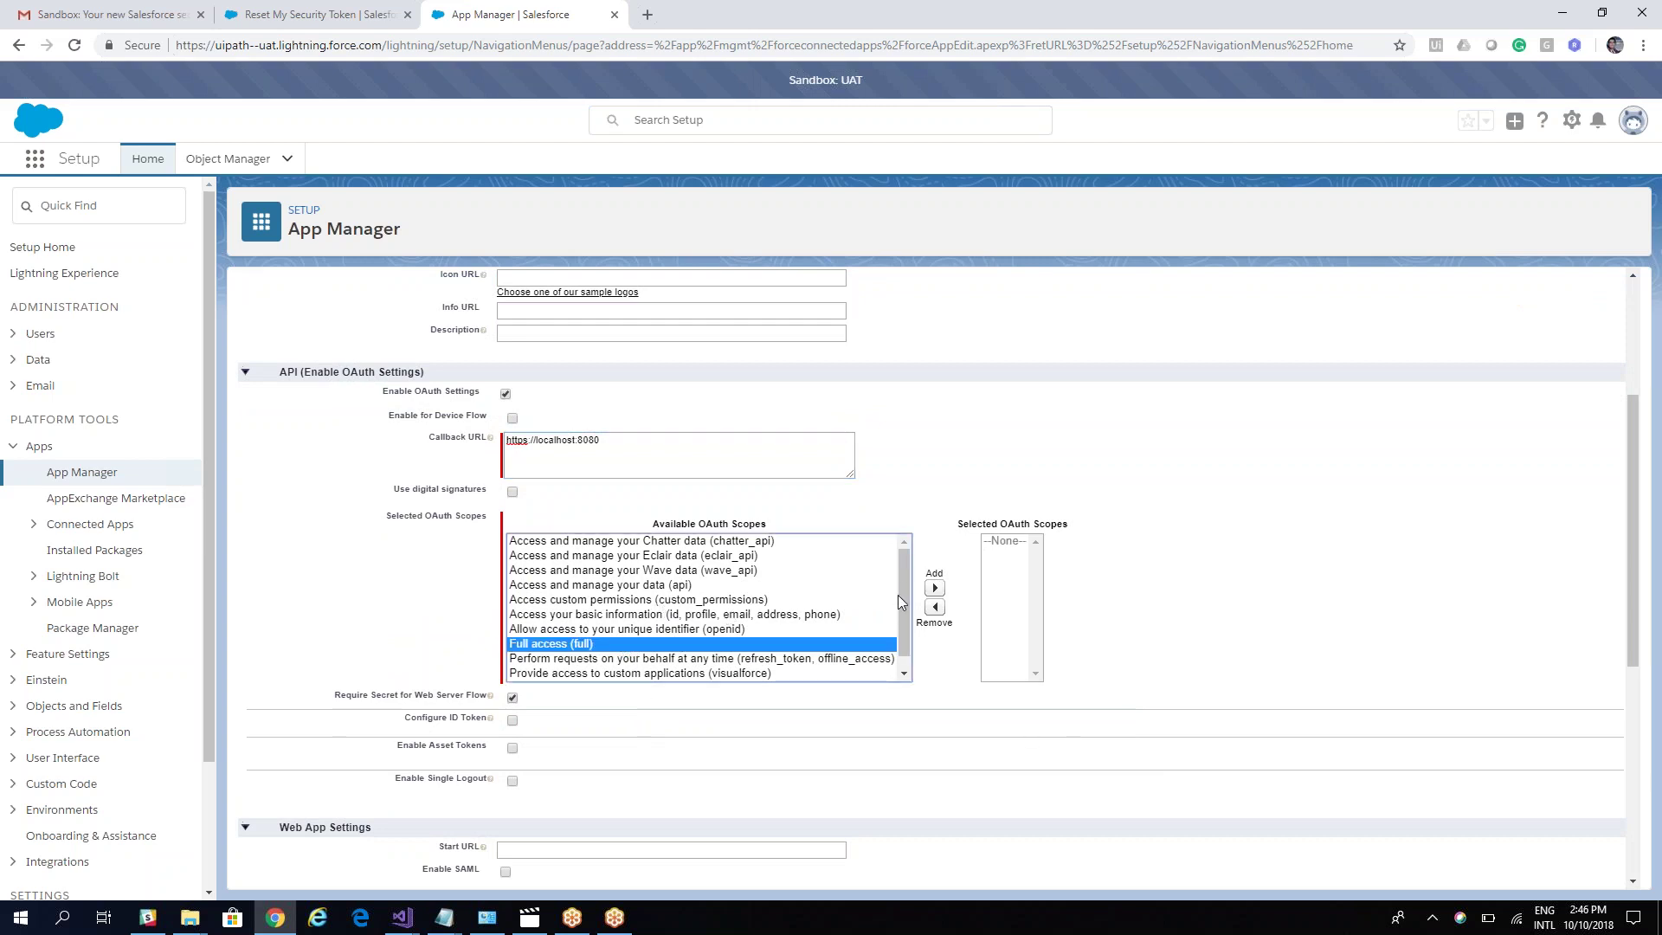
pyautogui.click(934, 587)
pyautogui.scroll(1, 1174, 642)
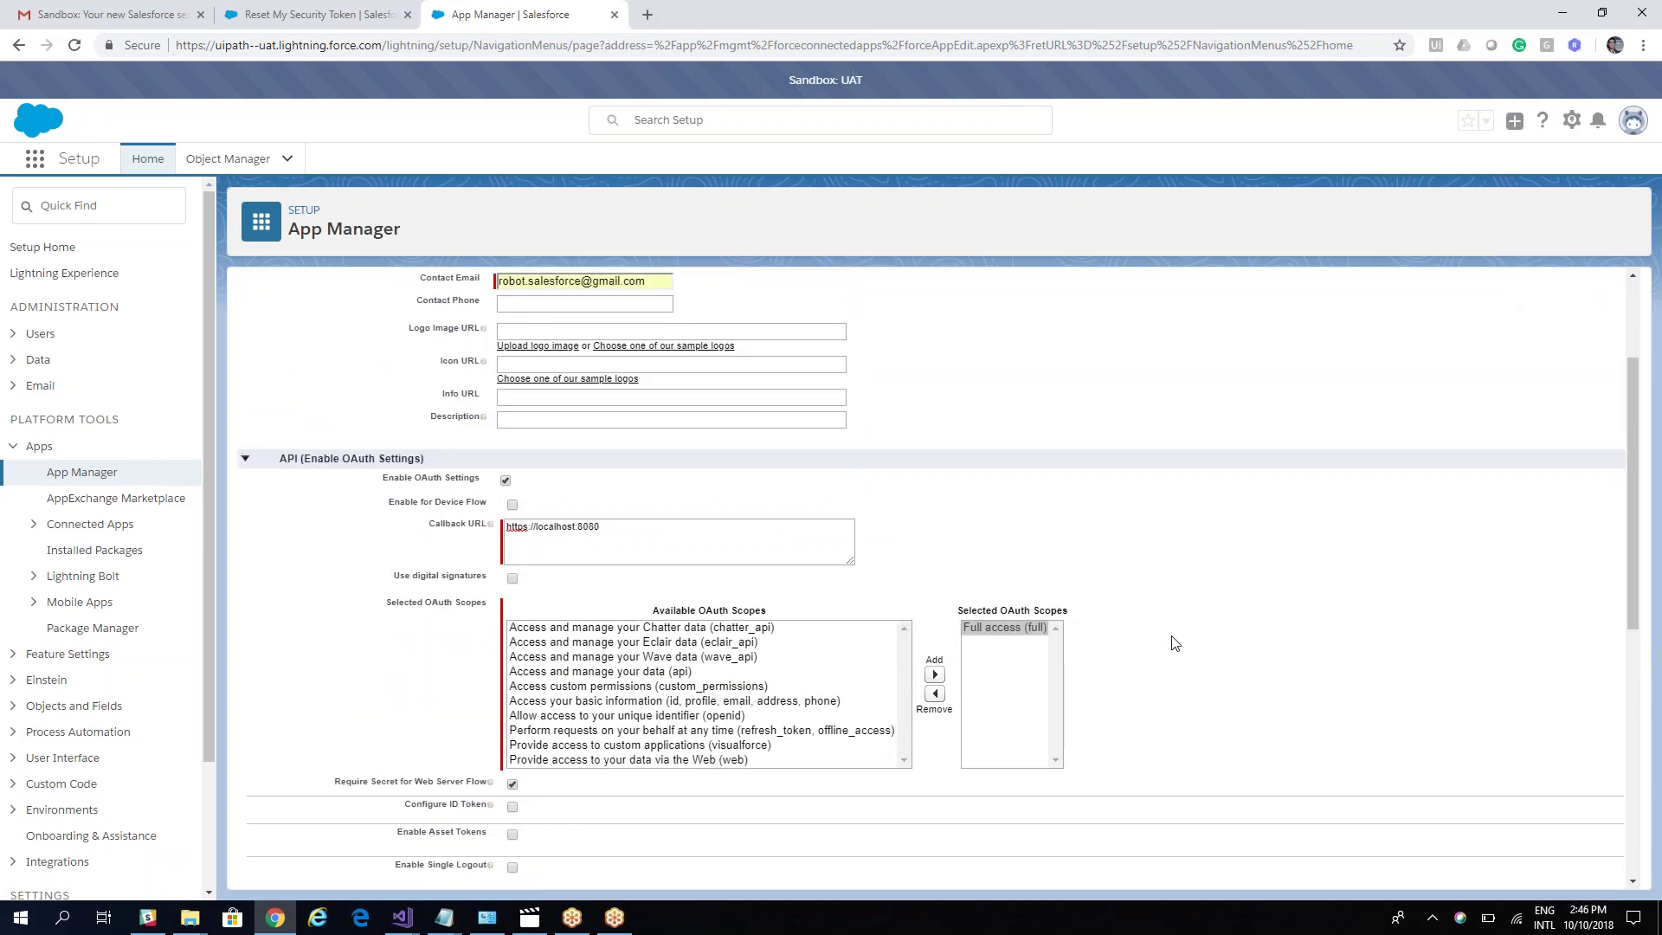
pyautogui.scroll(2, 1174, 642)
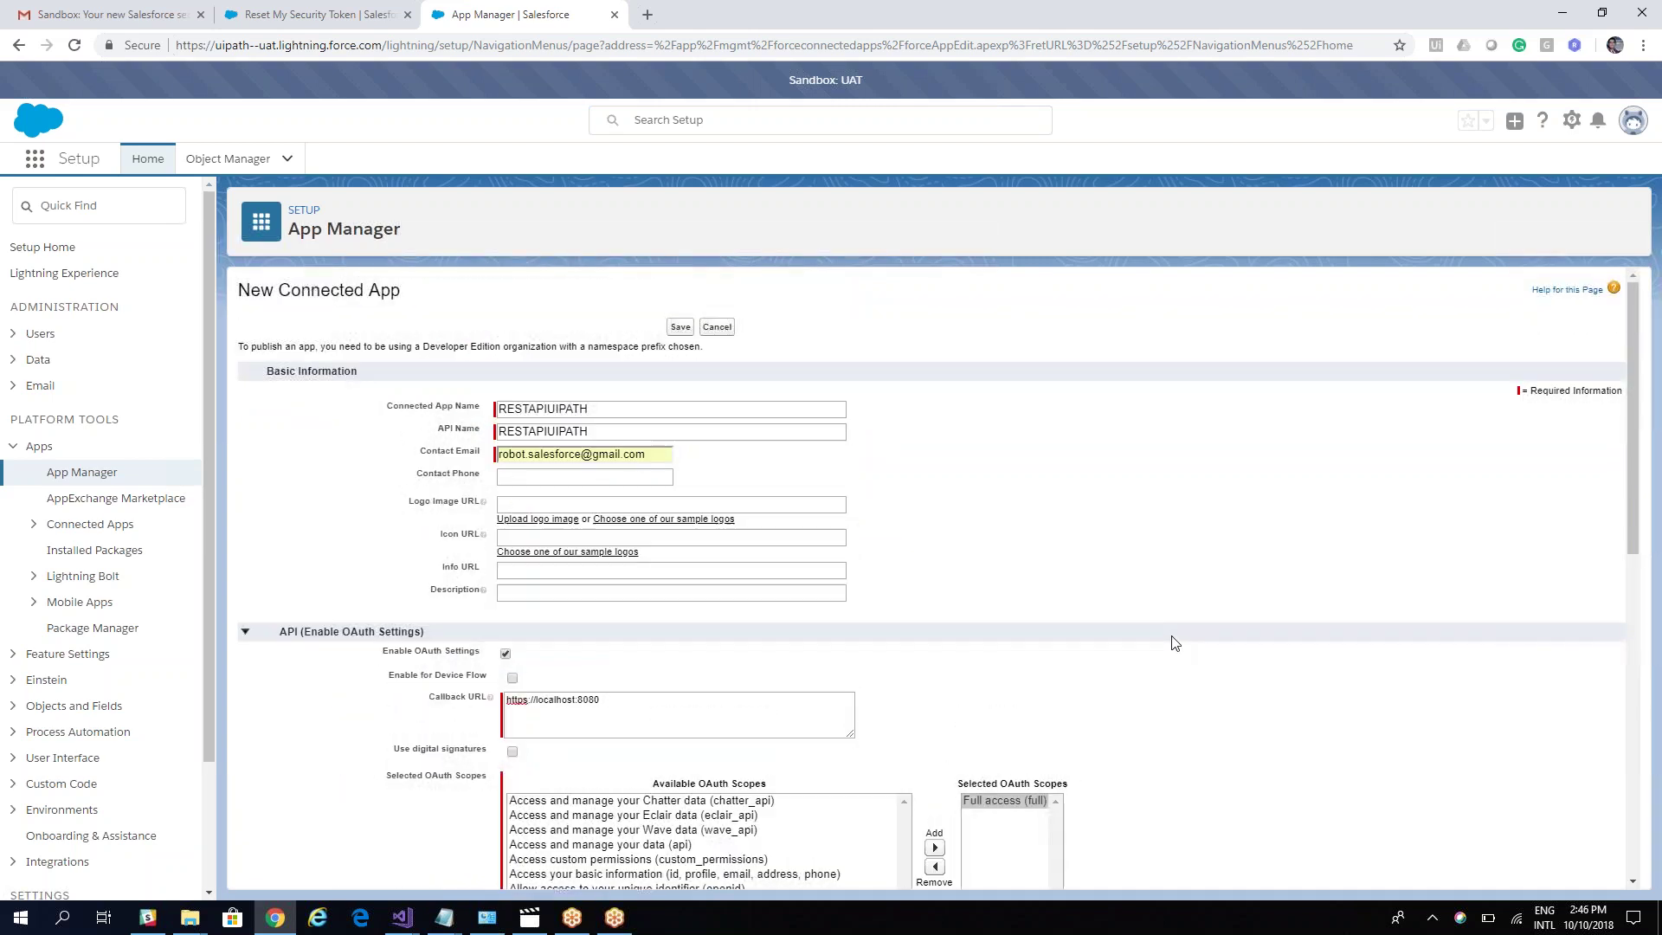
pyautogui.click(680, 328)
# Step: Continue past the notice and paste the Consumer Key into the note's Consumer Key line
pyautogui.click(686, 344)
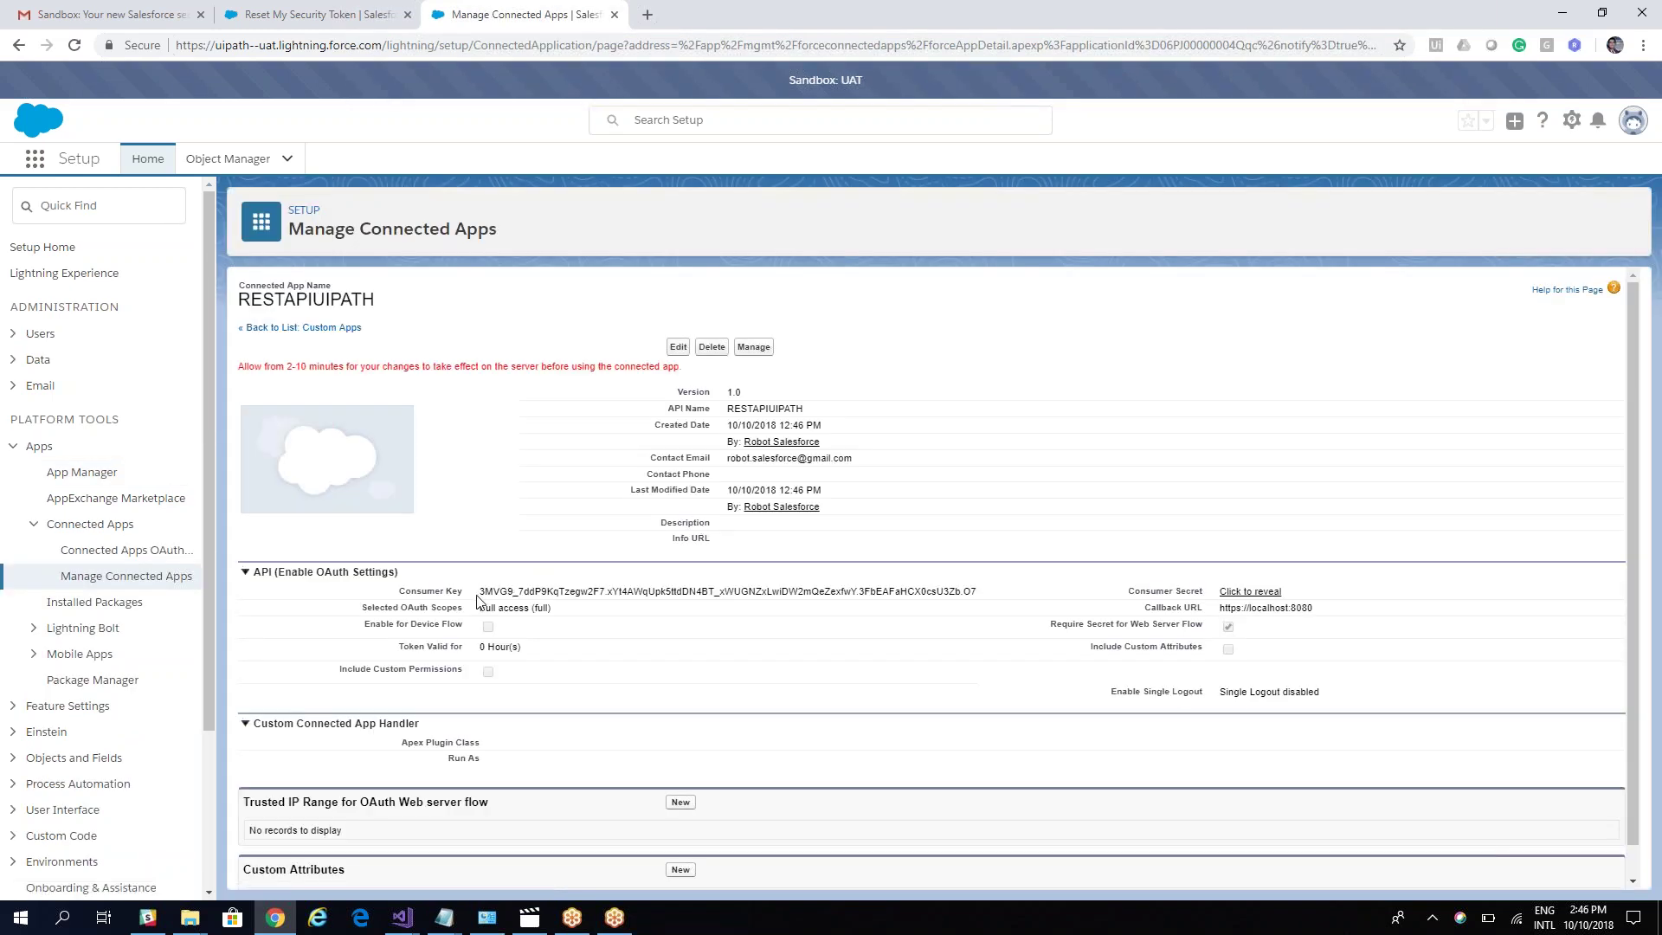
pyautogui.moveTo(481, 591); pyautogui.dragTo(994, 601)
pyautogui.hotkey('ctrl', 'c')
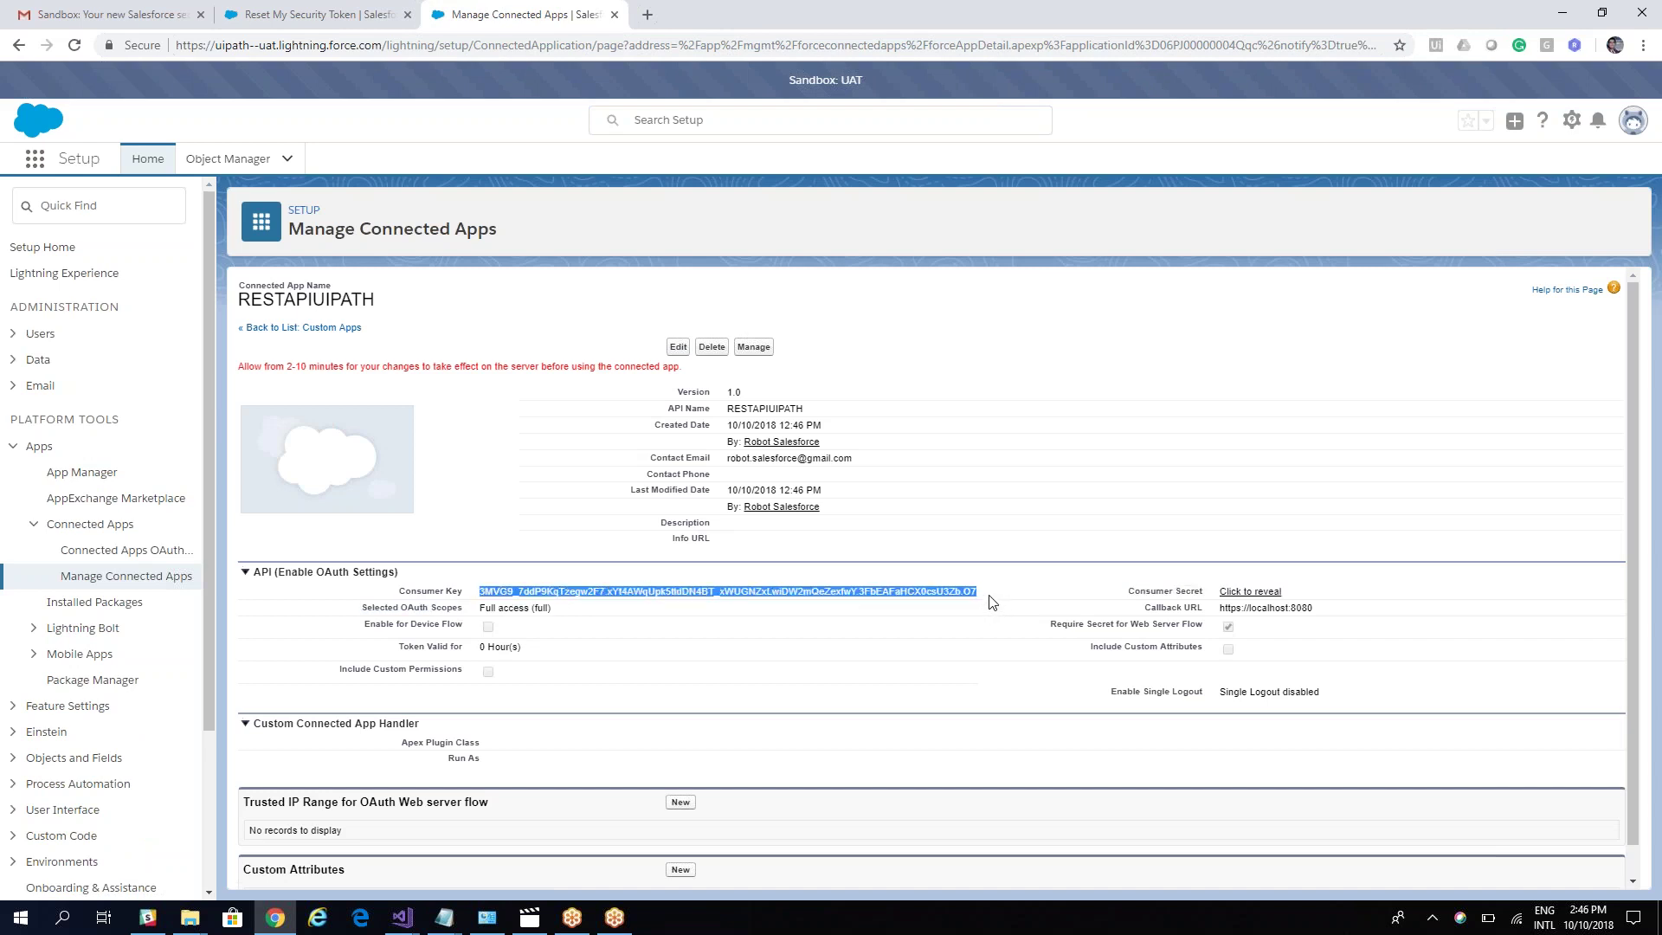
pyautogui.click(444, 918)
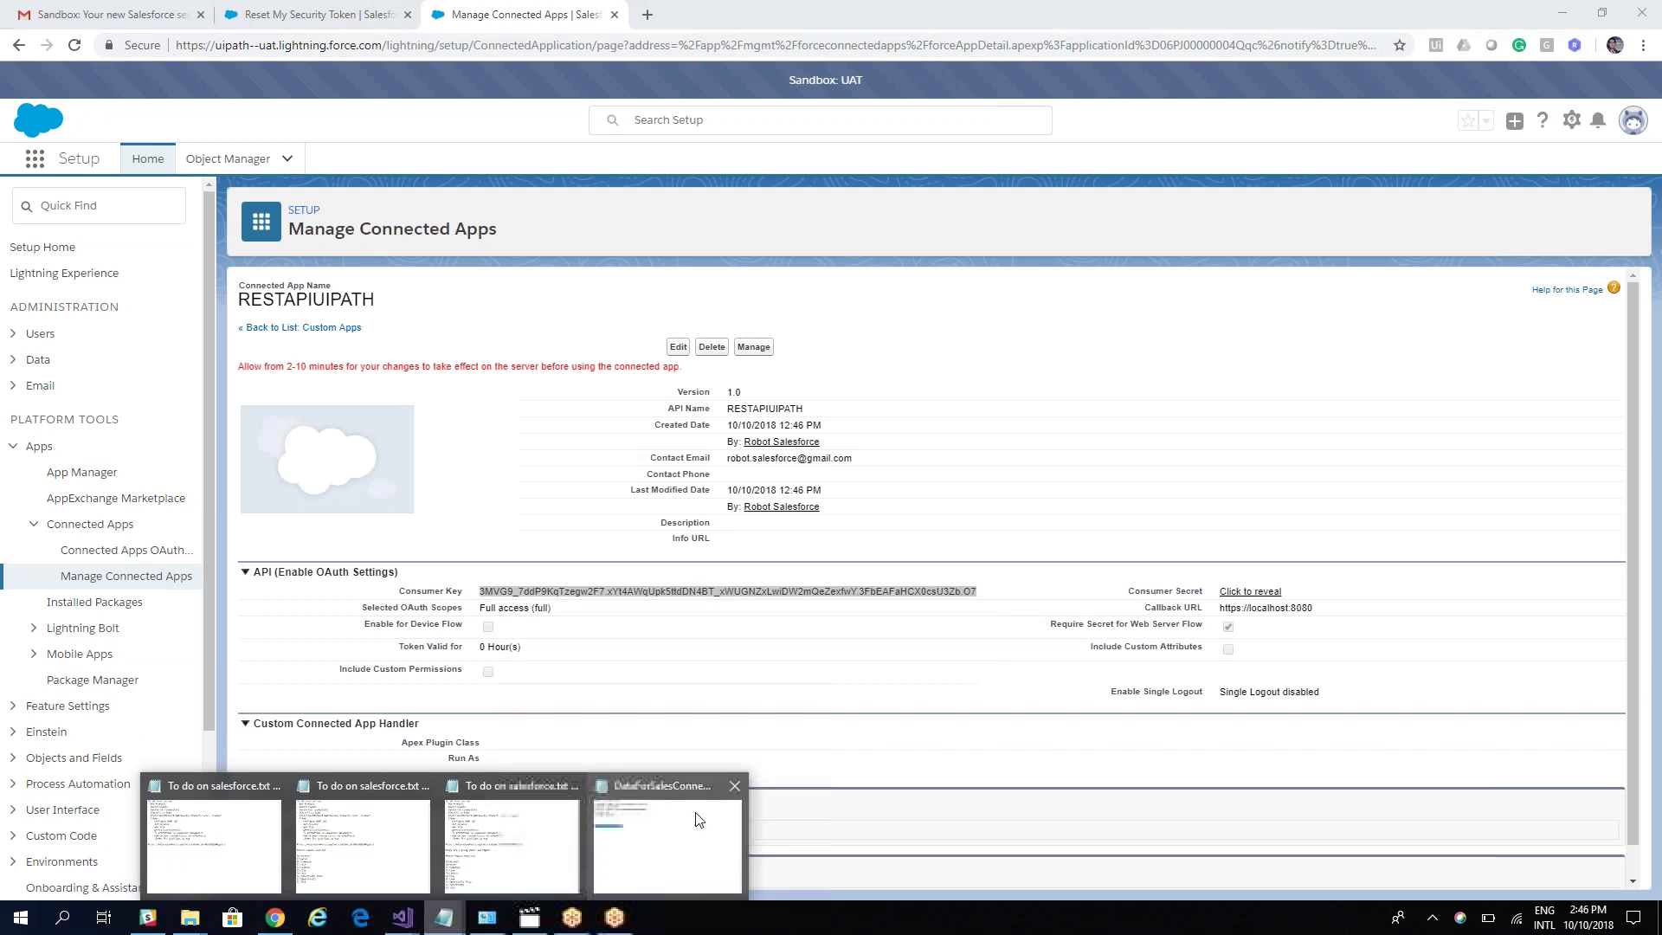
pyautogui.click(698, 819)
pyautogui.click(382, 265)
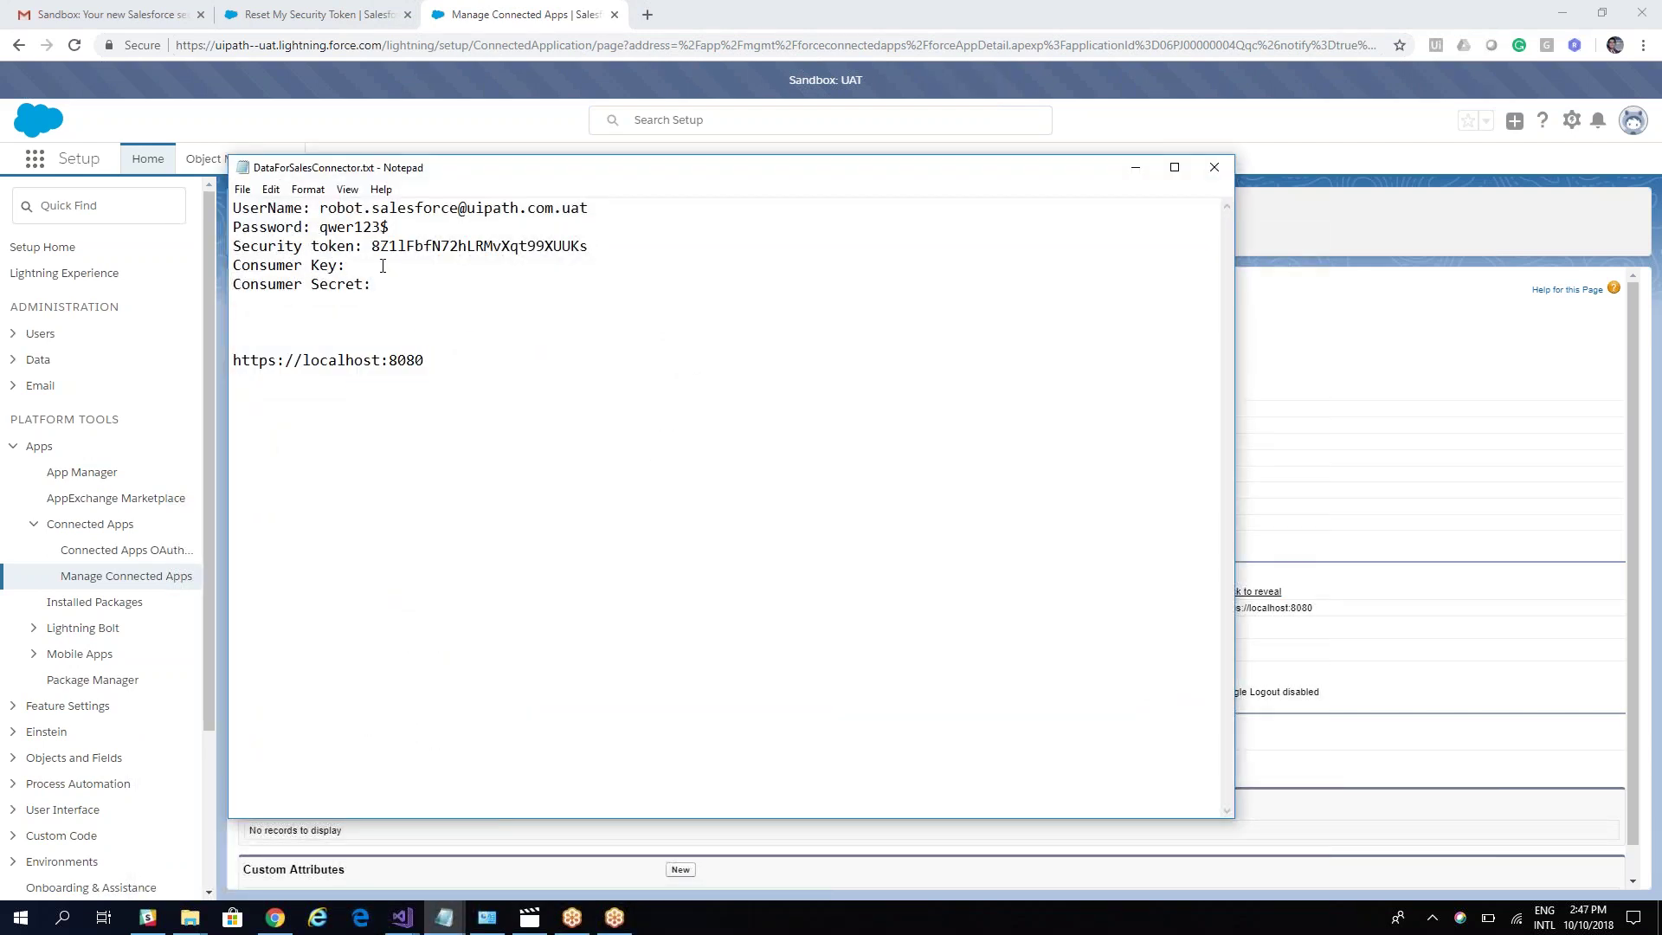
pyautogui.hotkey('ctrl', 'v')
pyautogui.press('BackSpace')
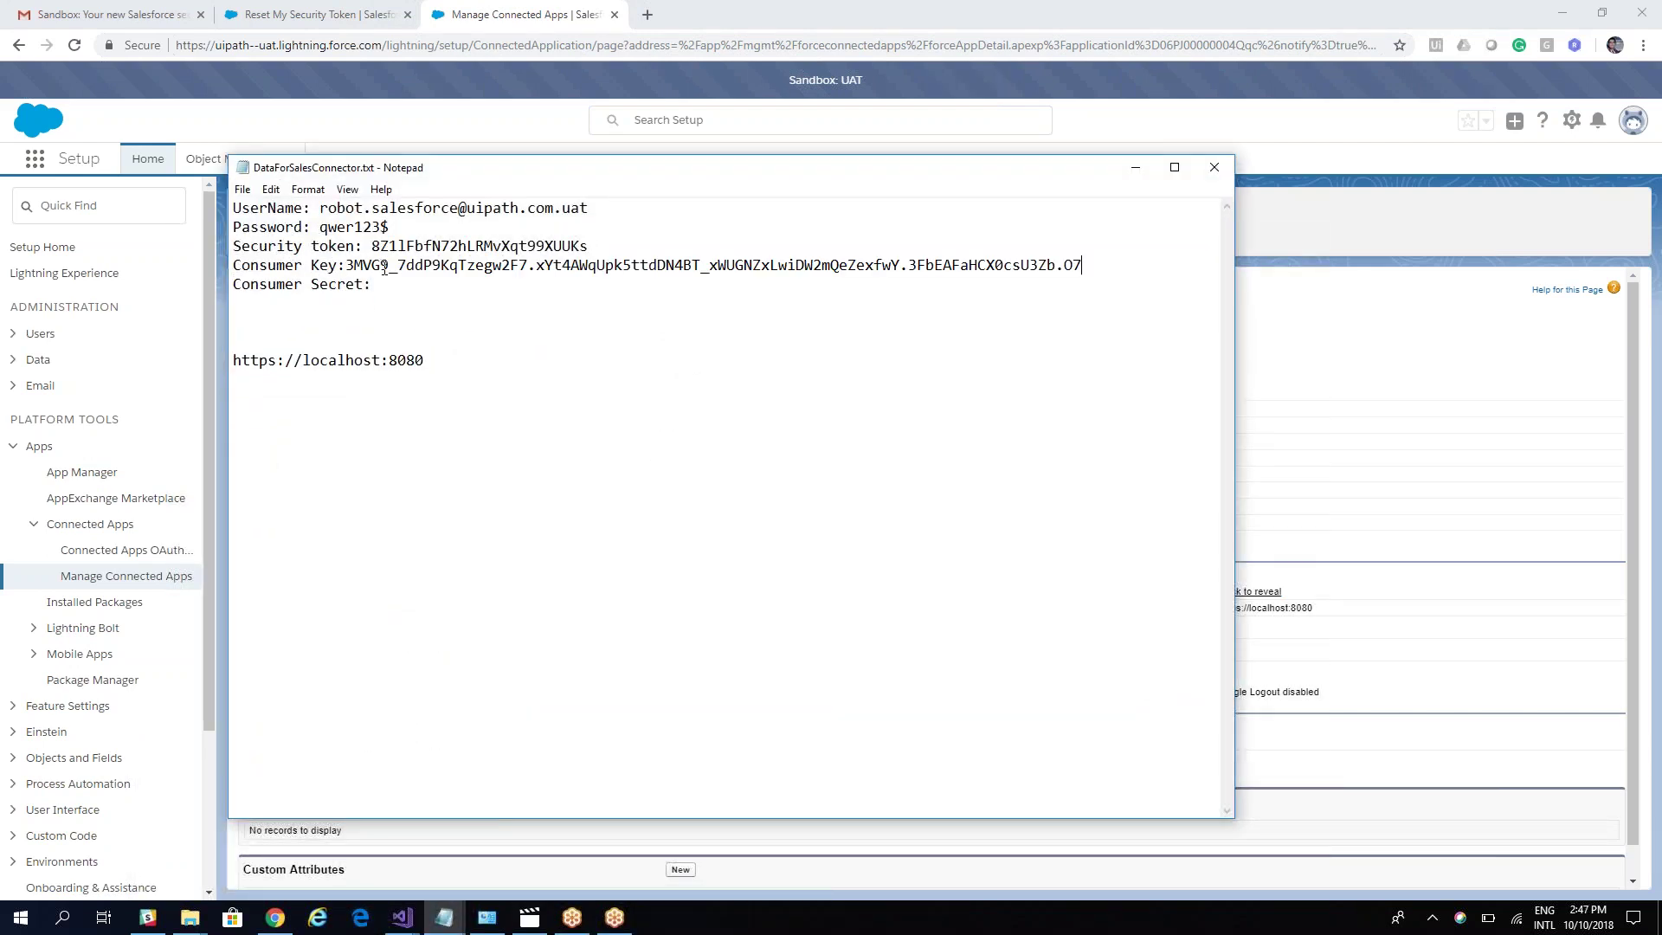
# Step: Reveal the Consumer Secret and paste it into the note's Consumer Secret line
pyautogui.click(1419, 601)
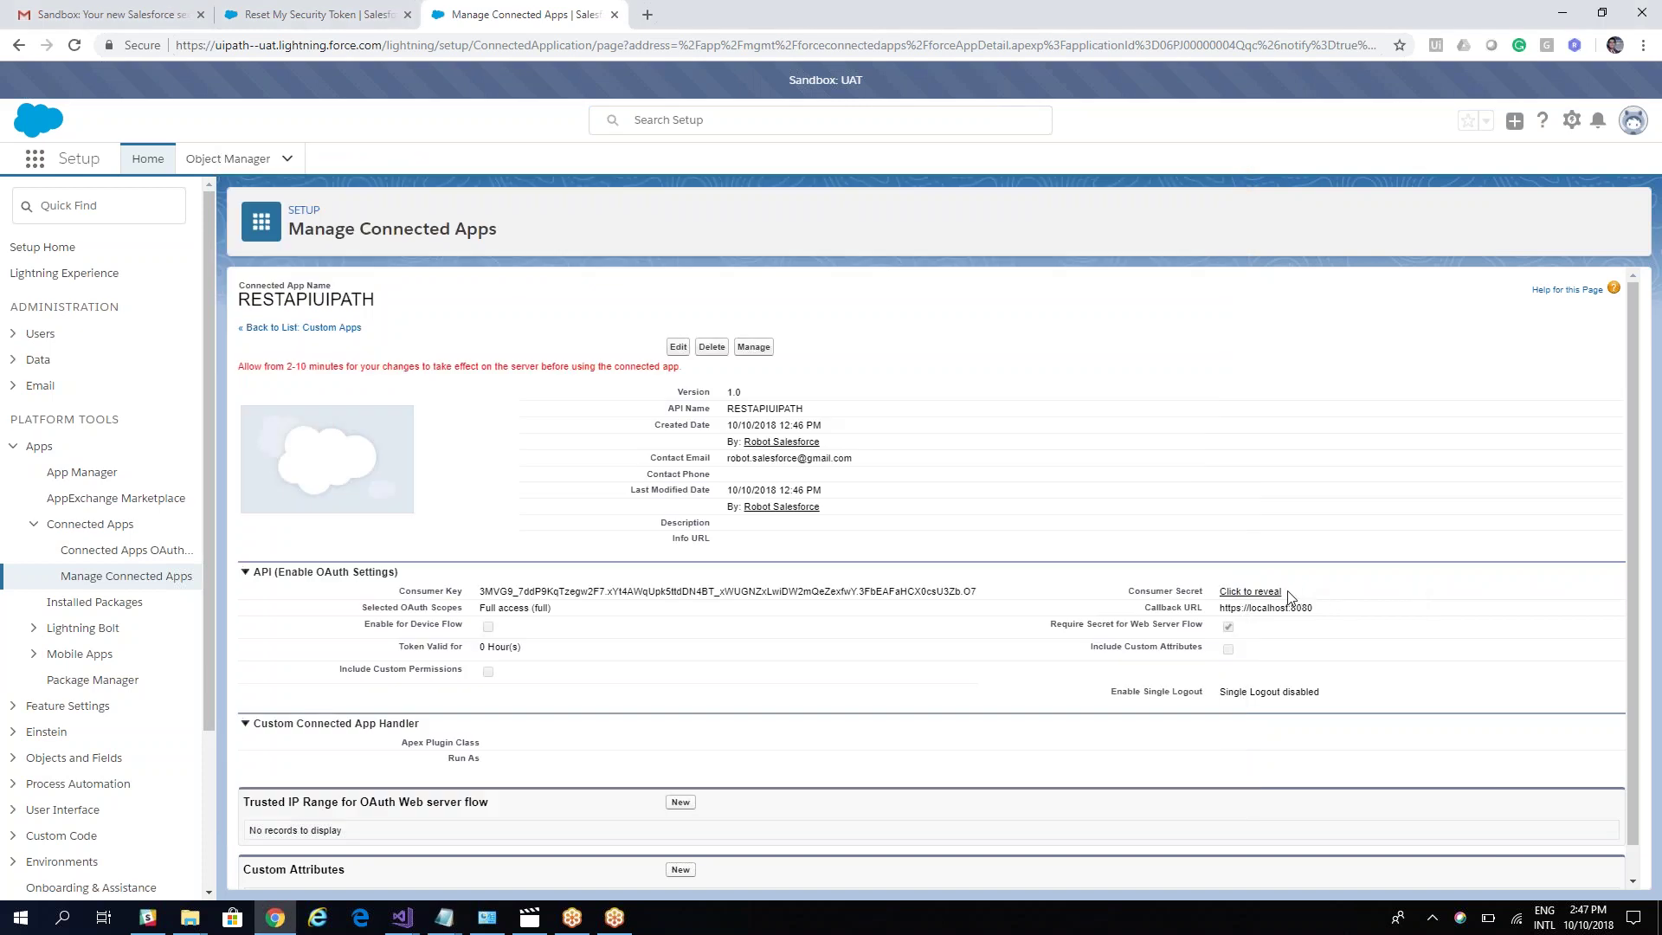
pyautogui.click(1264, 592)
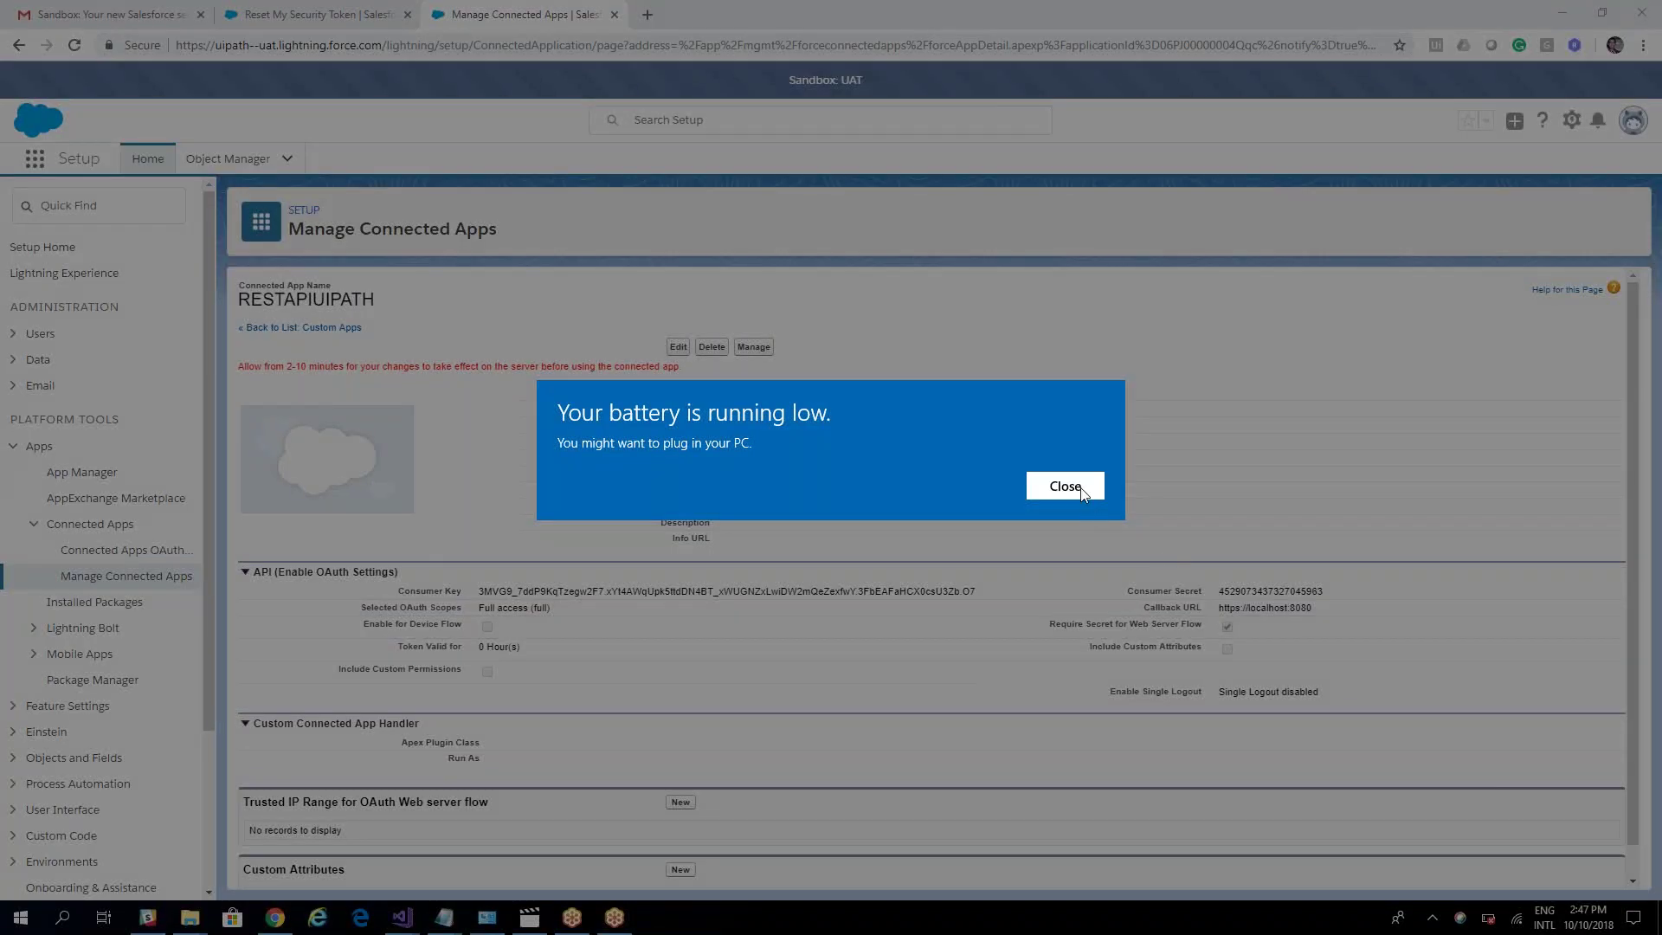
pyautogui.click(1081, 489)
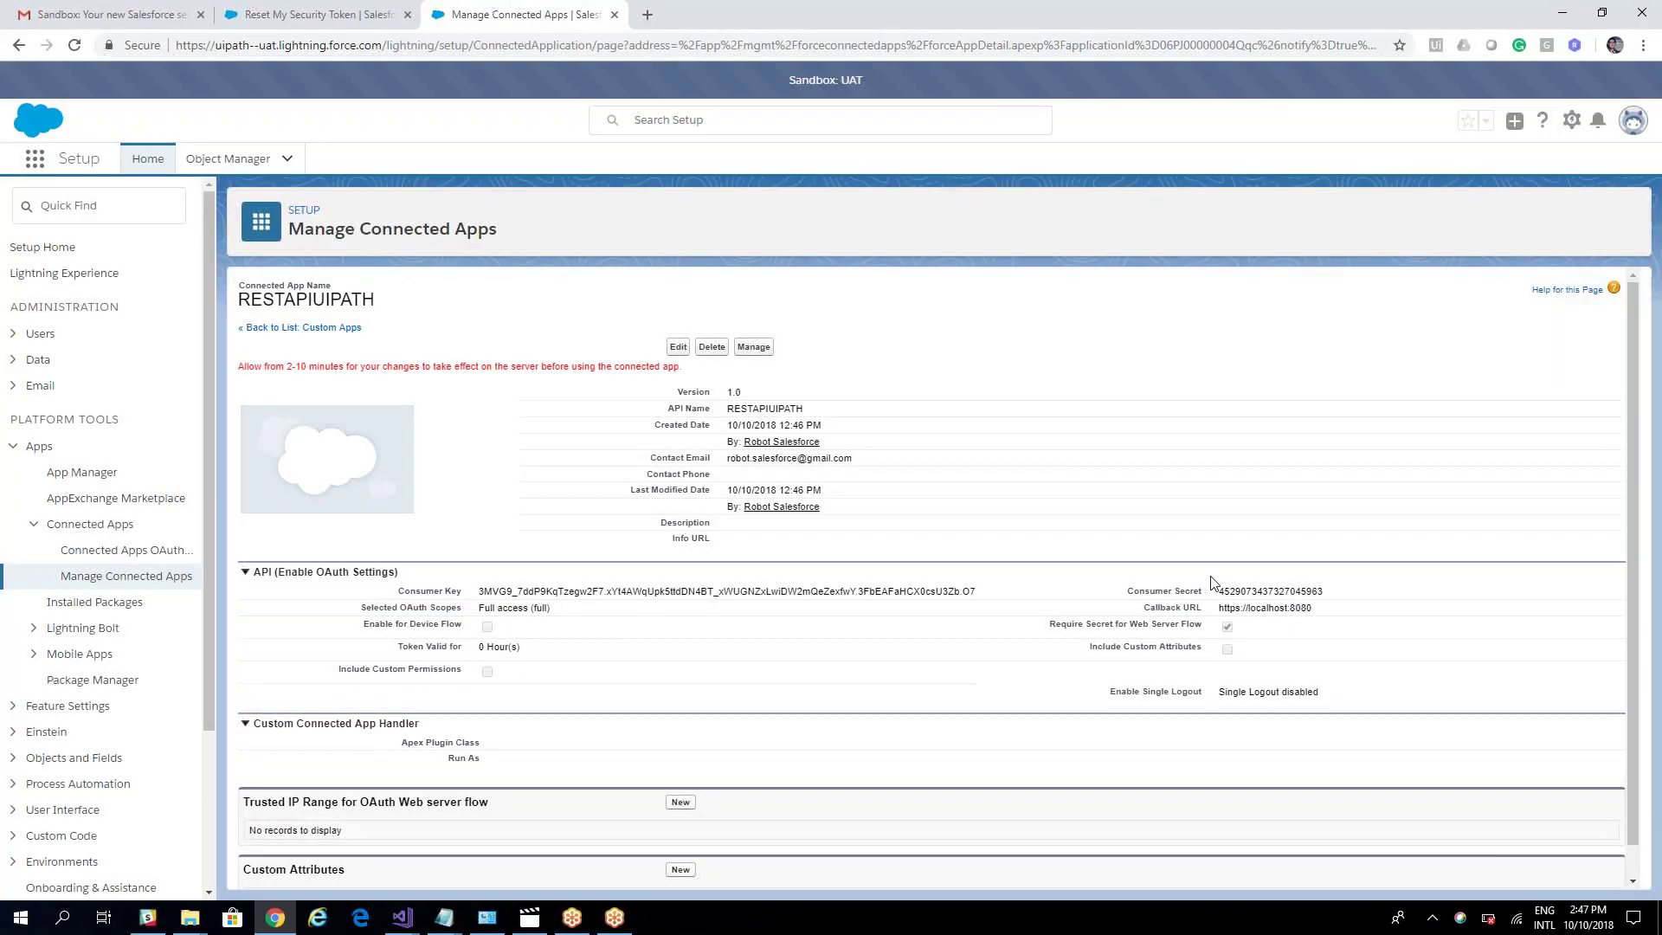
pyautogui.moveTo(1223, 591); pyautogui.dragTo(1317, 595)
pyautogui.moveTo(459, 914)
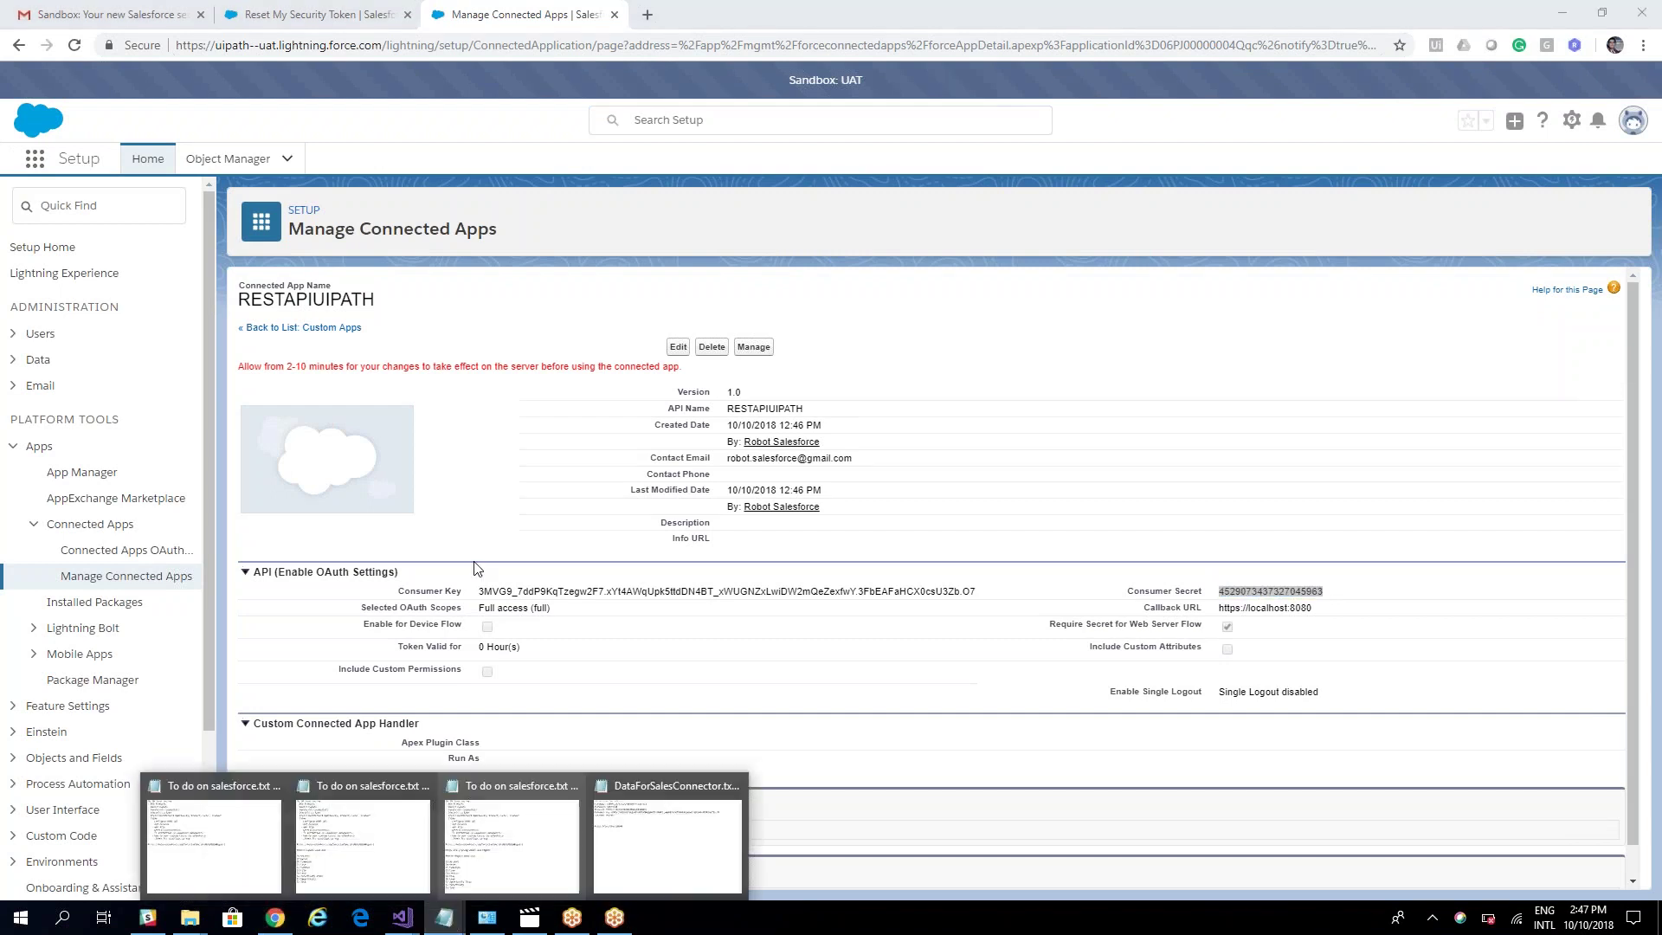
pyautogui.click(645, 808)
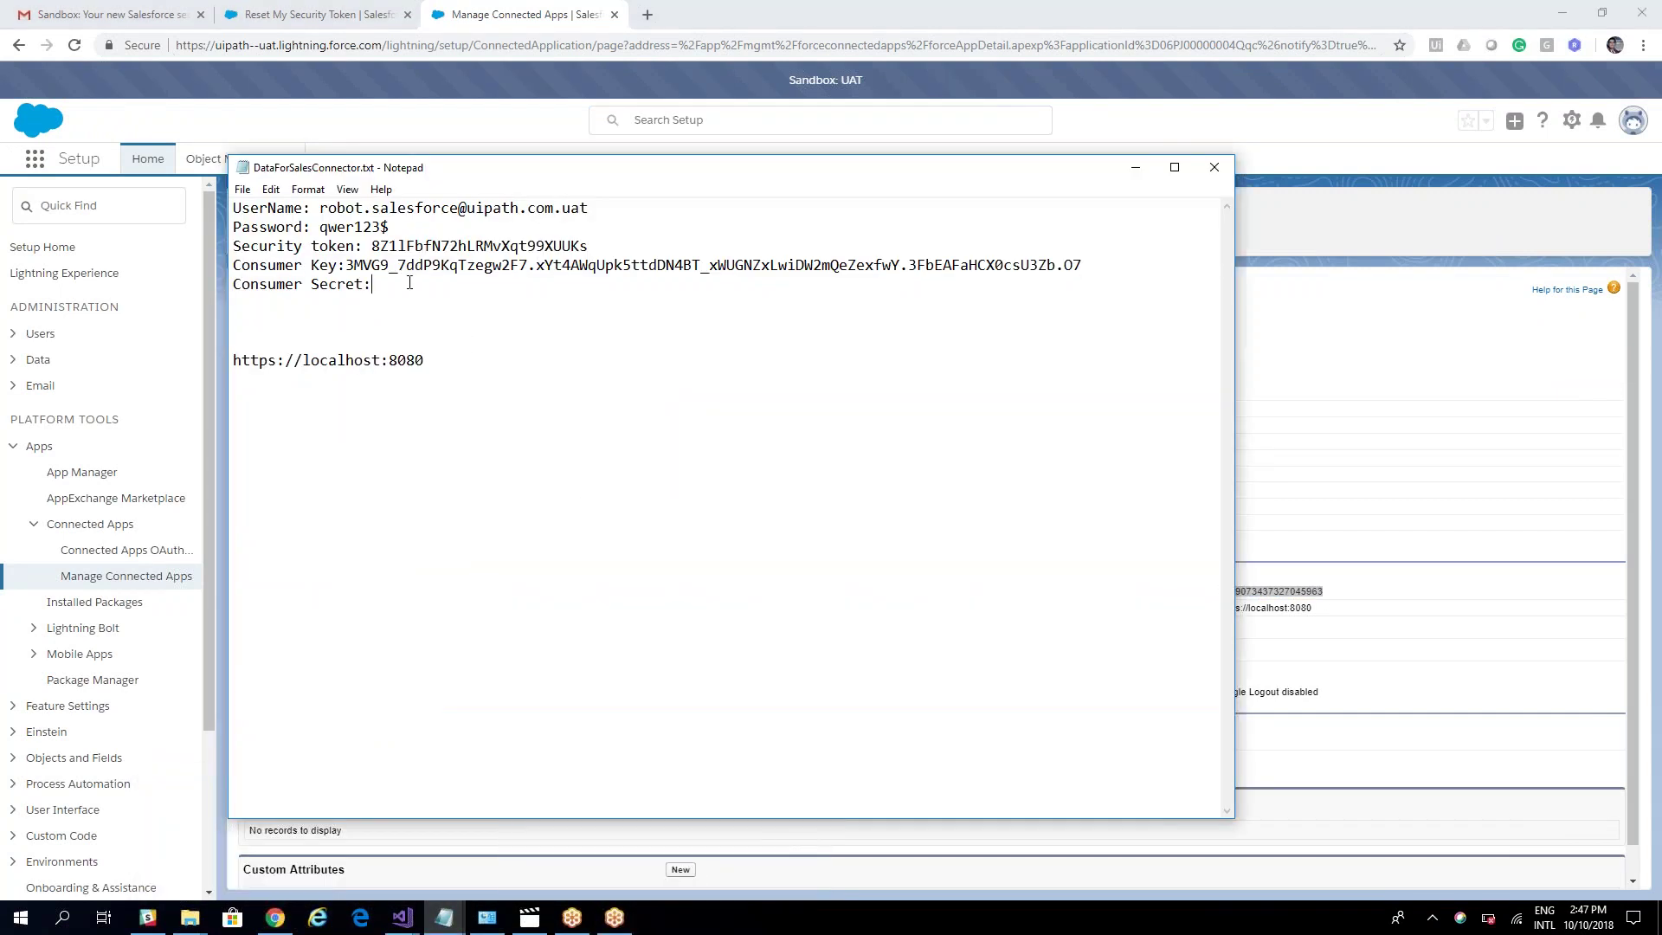
pyautogui.hotkey('ctrl', 'v')
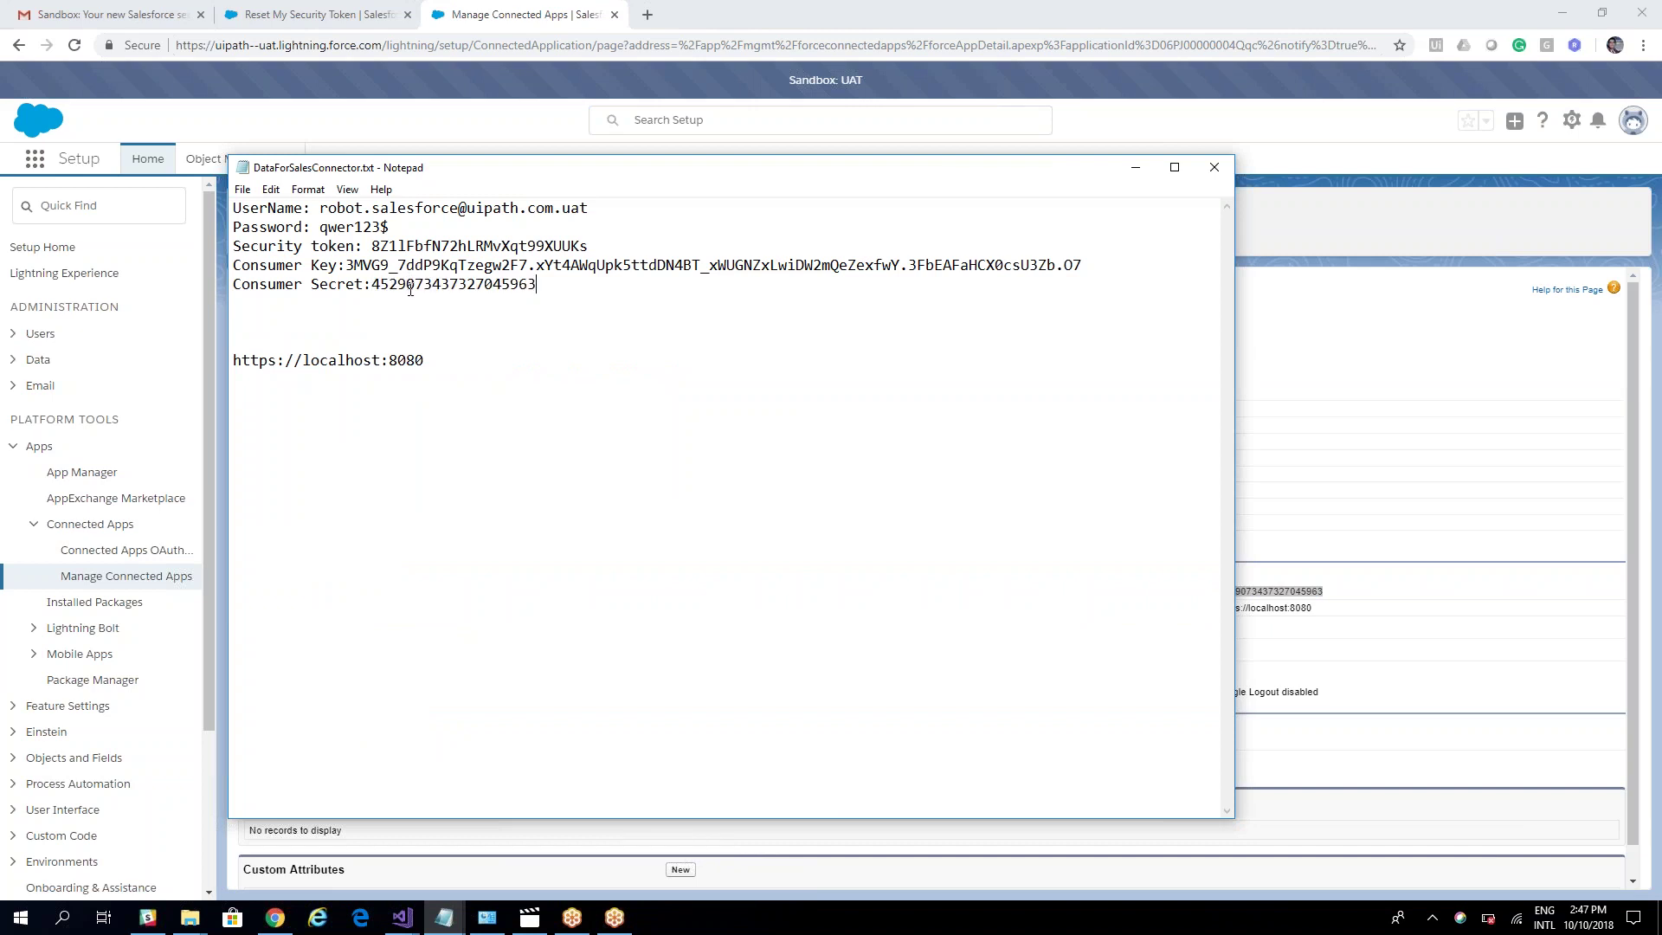
pyautogui.click(1135, 167)
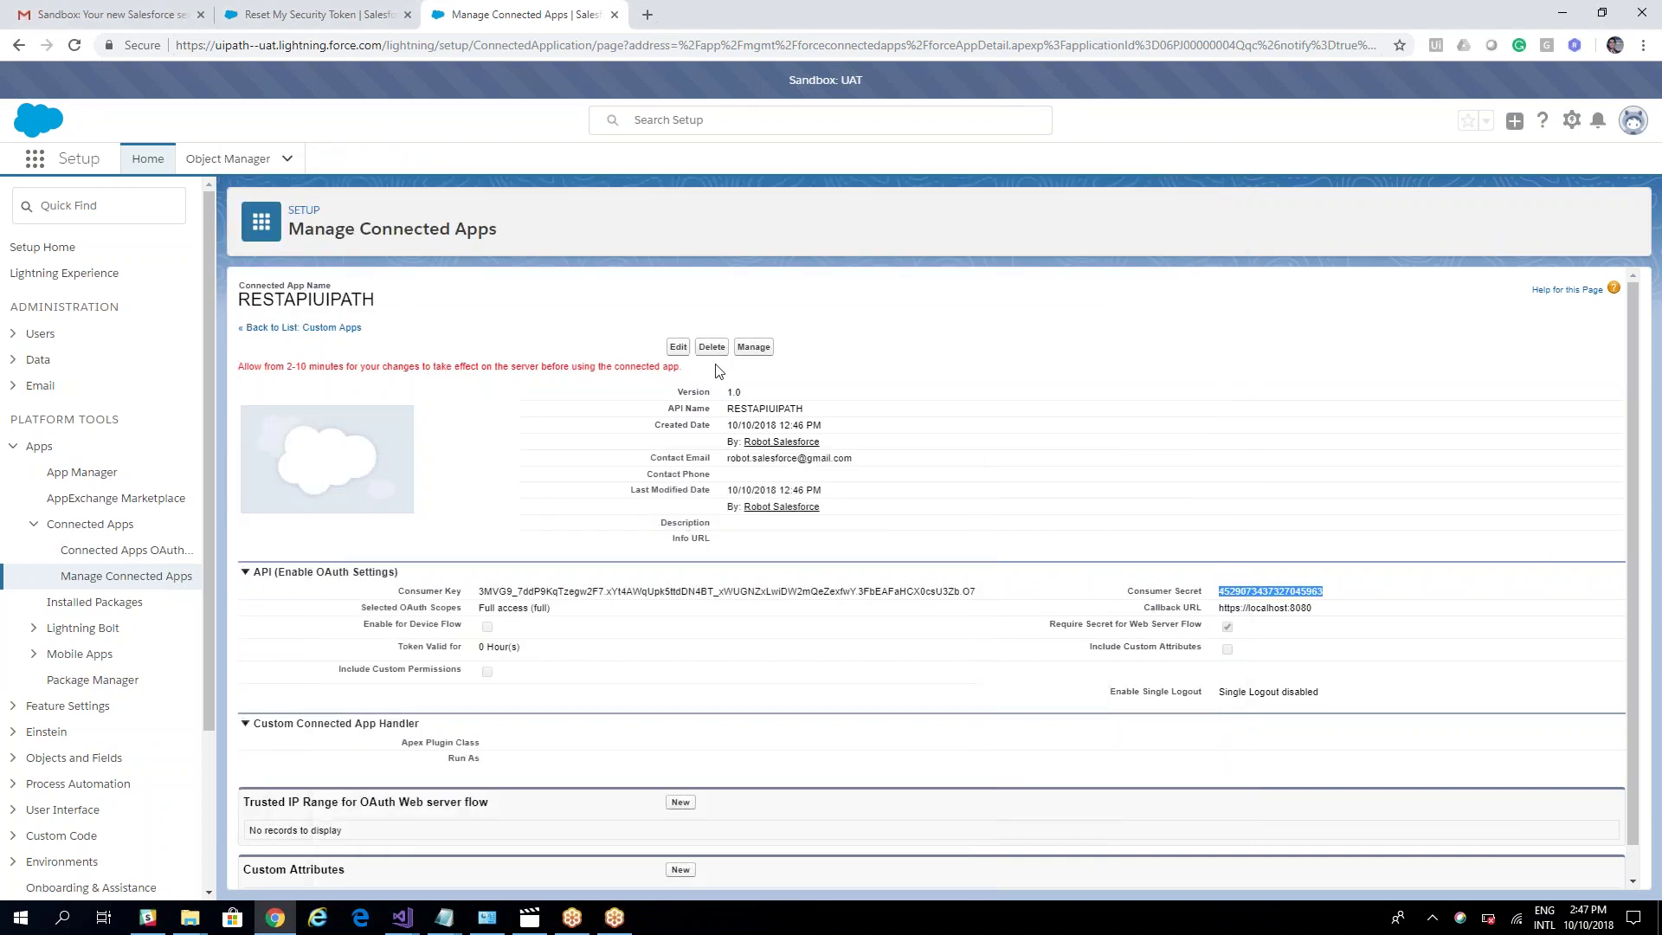
# Step: Edit RESTAPIUIPATH's policies: all users may self-authorize, IP Relaxation set to Relax IP restrictions
pyautogui.click(750, 347)
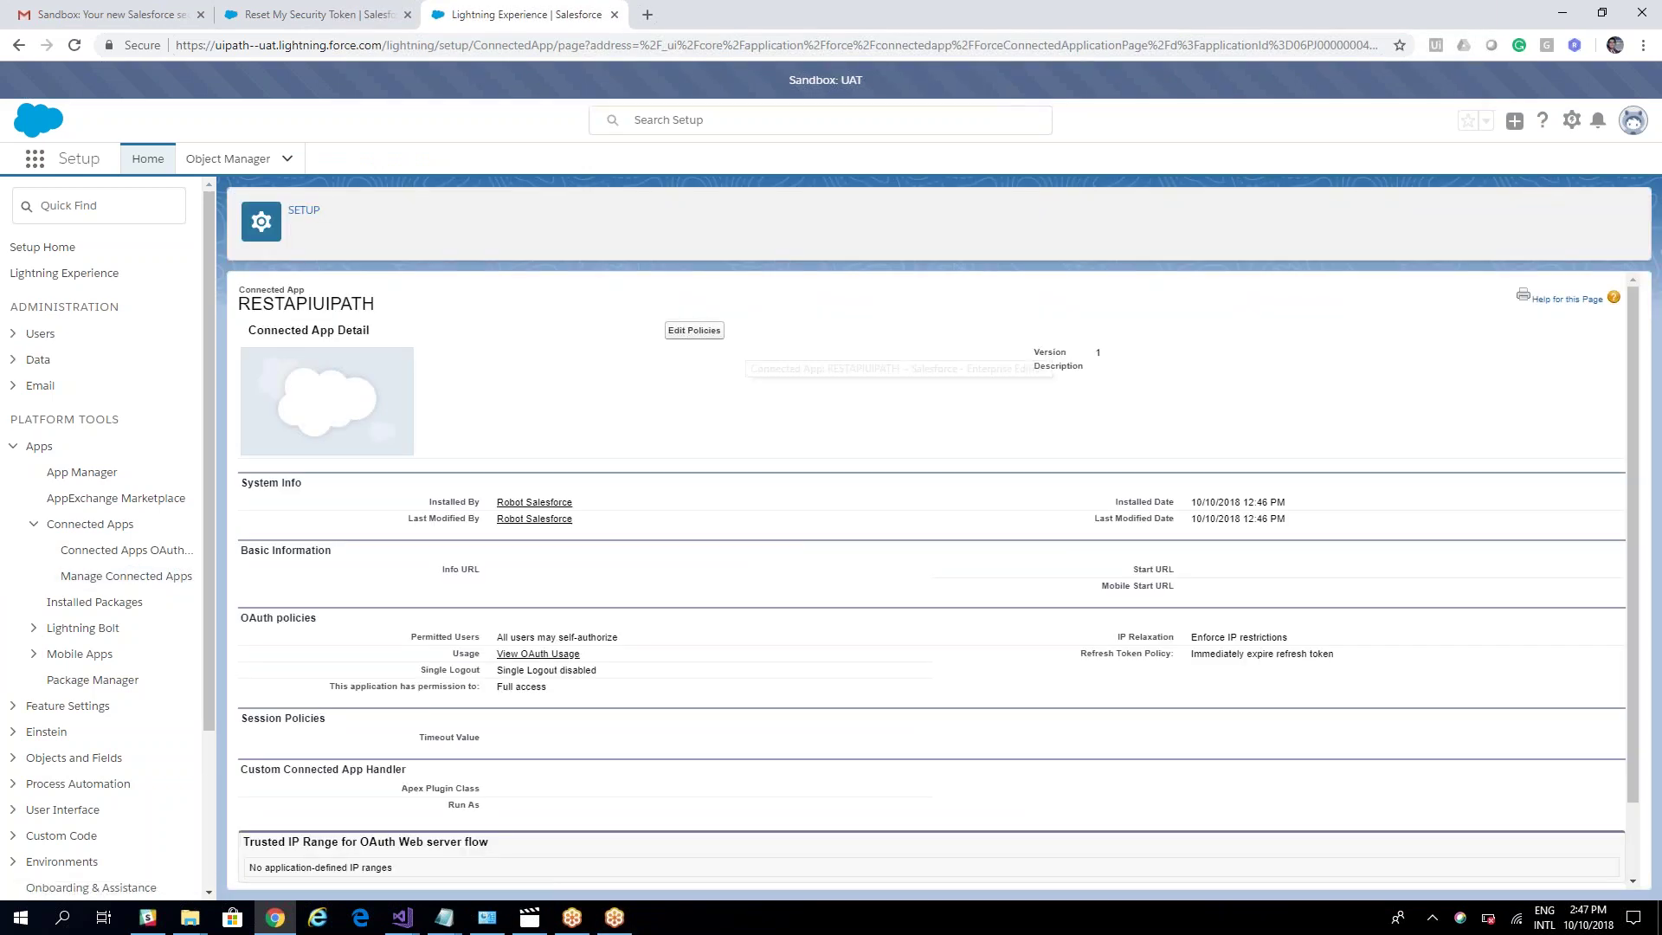
pyautogui.click(694, 330)
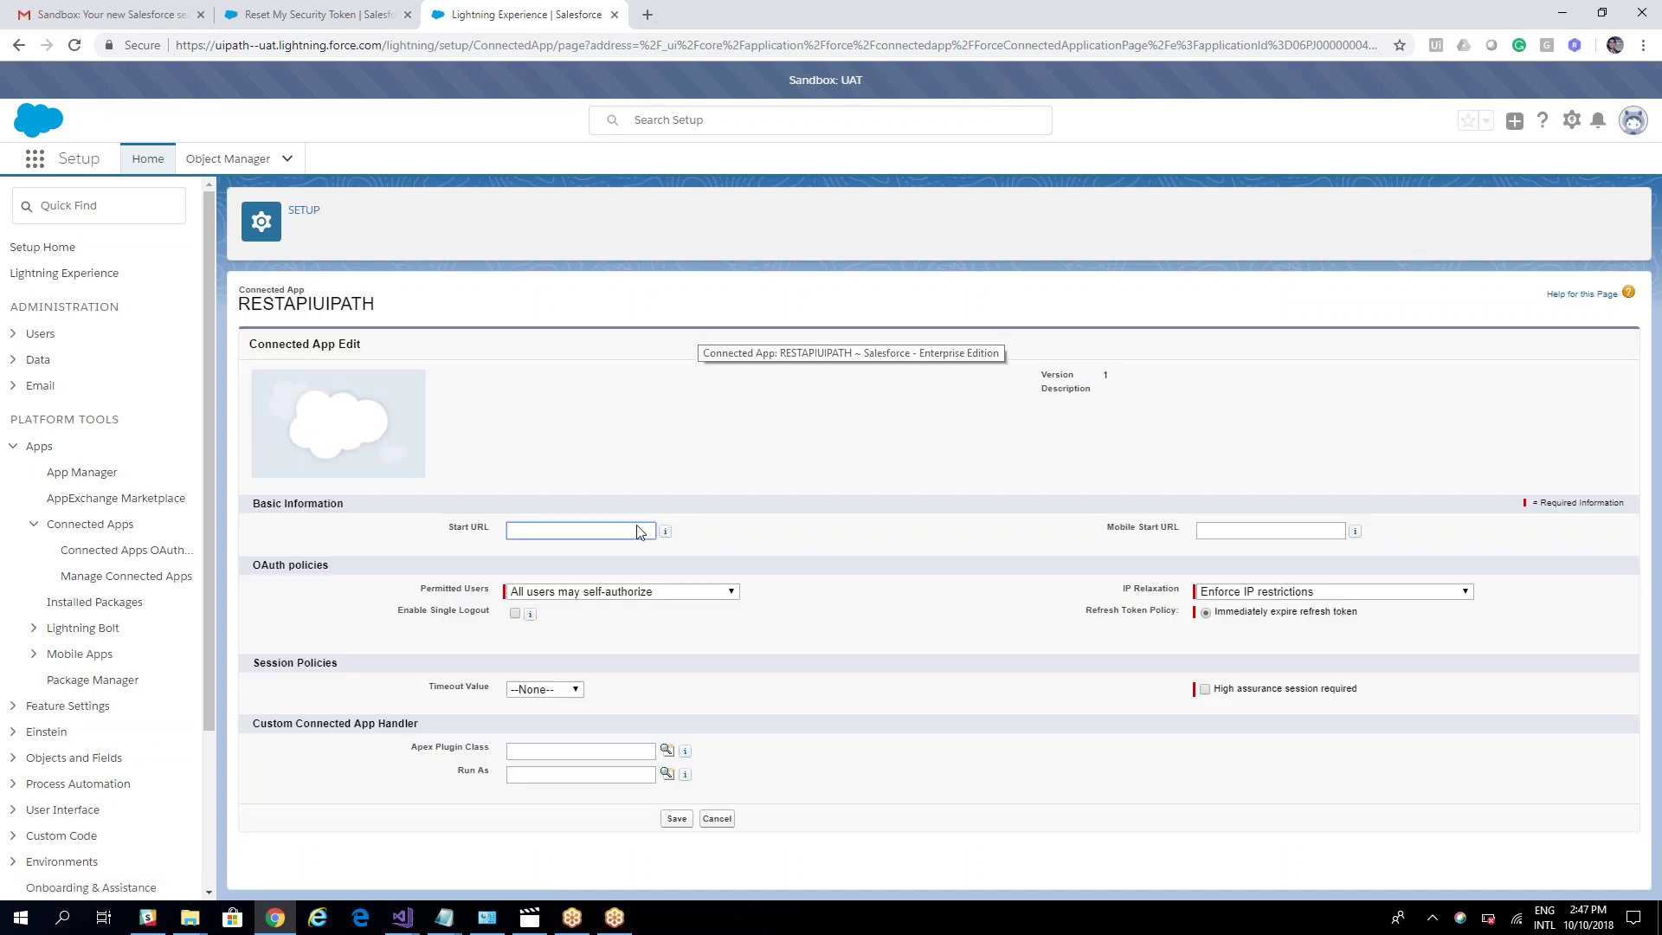
pyautogui.click(731, 593)
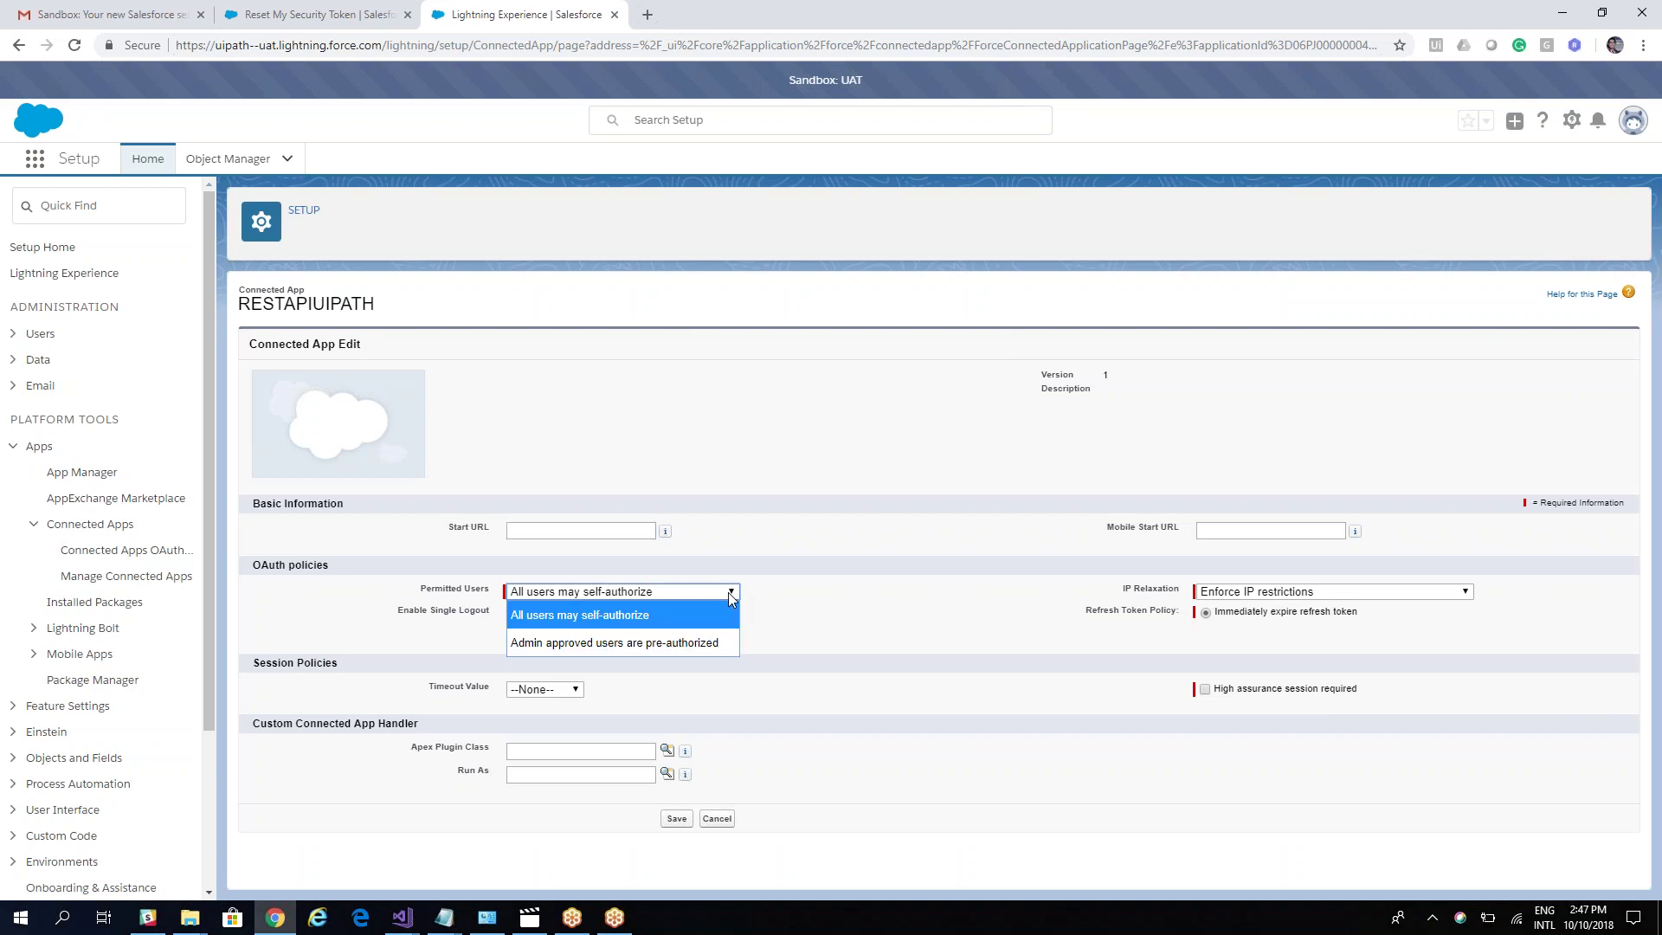
pyautogui.click(580, 625)
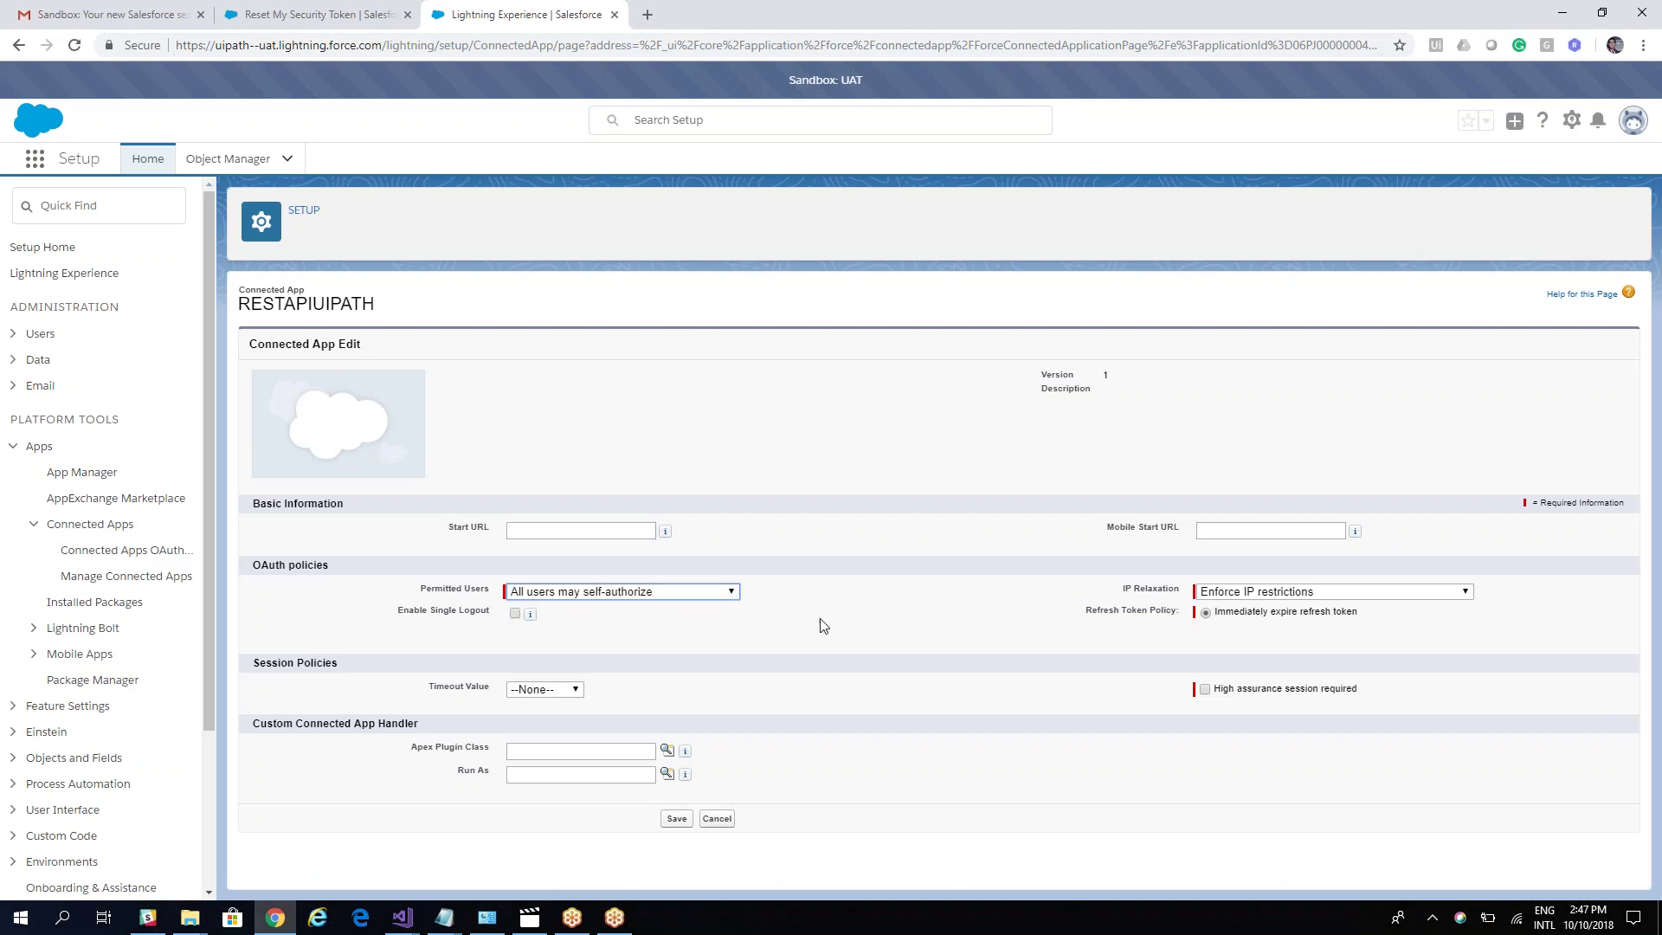
pyautogui.click(1232, 594)
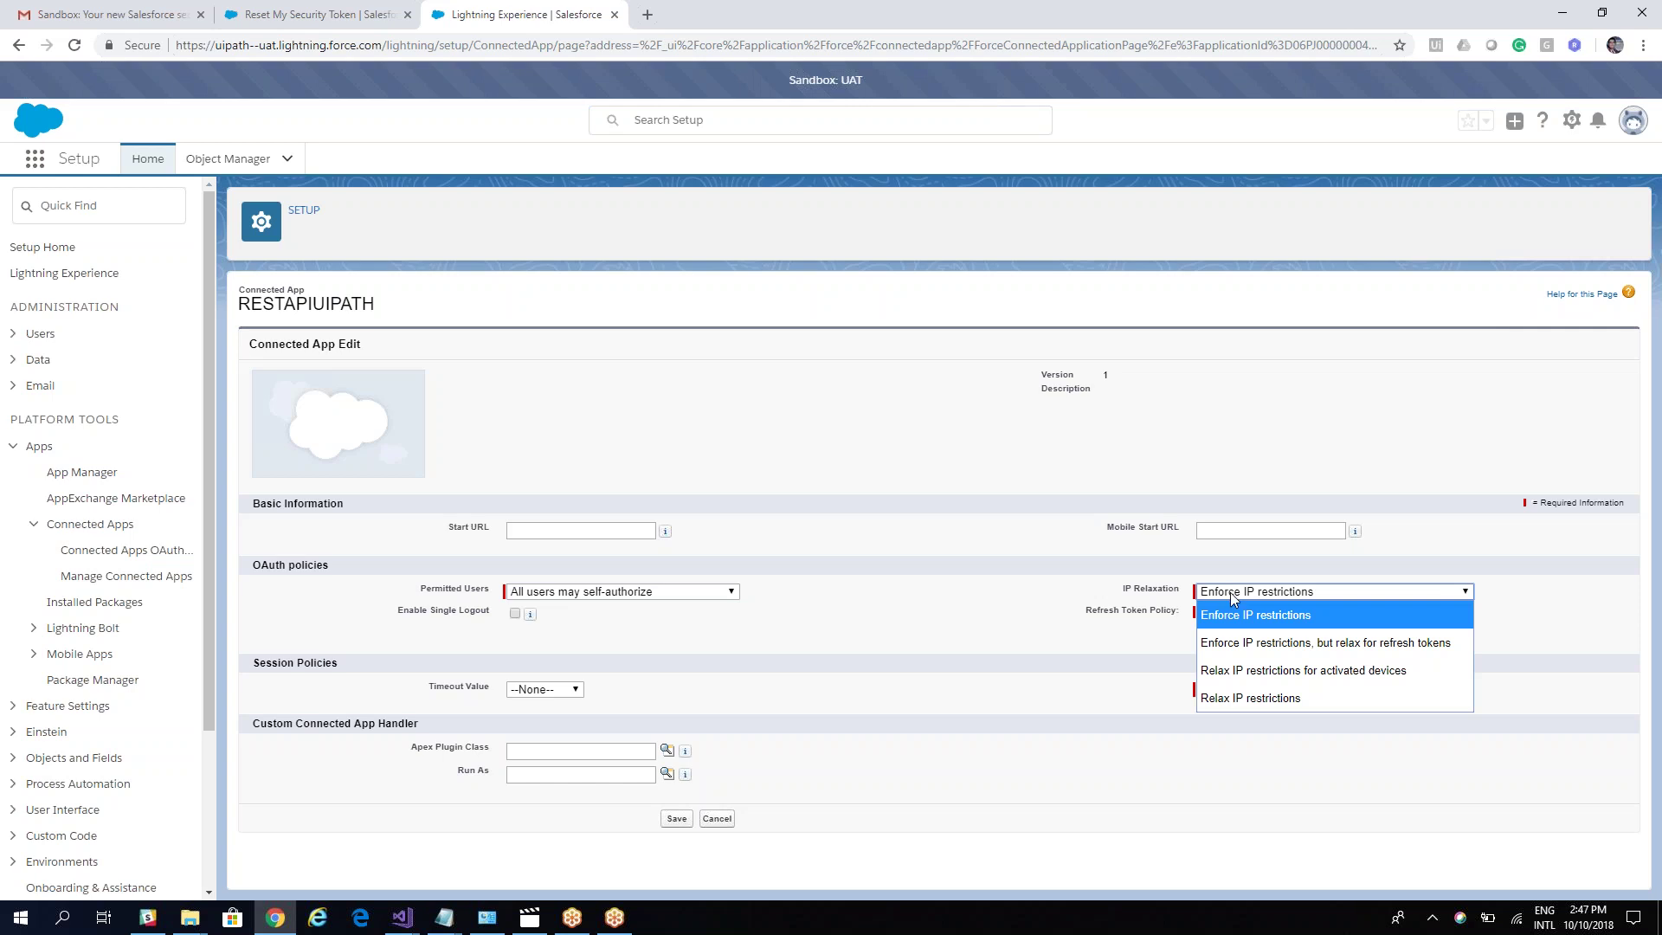
pyautogui.click(1259, 699)
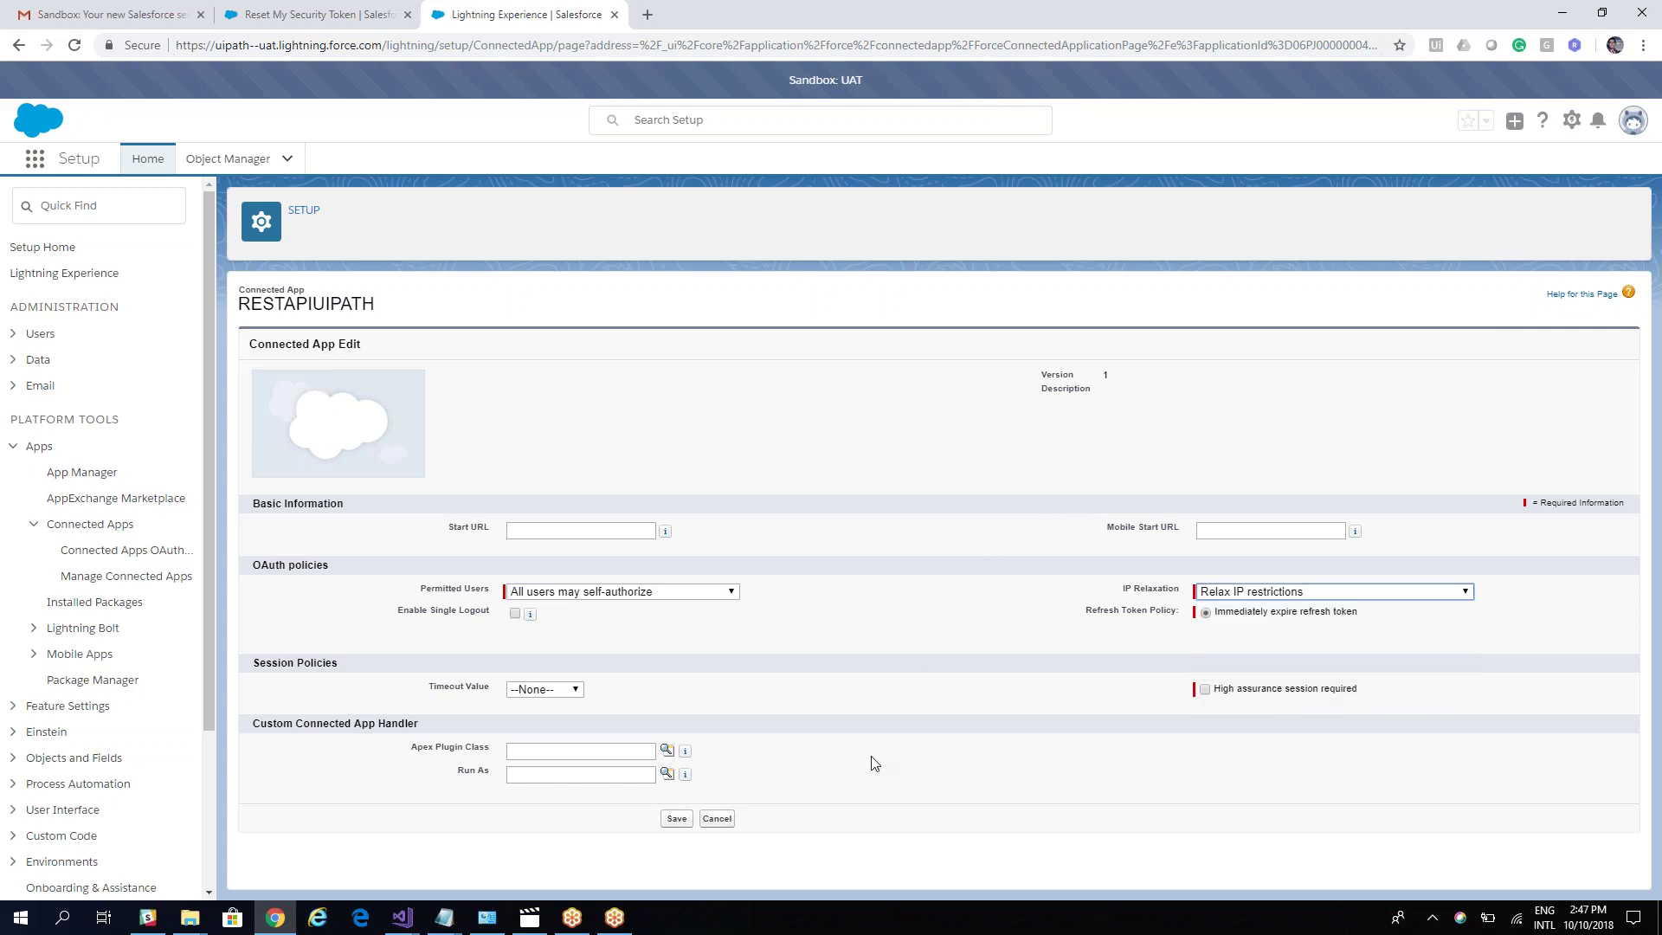
pyautogui.click(679, 820)
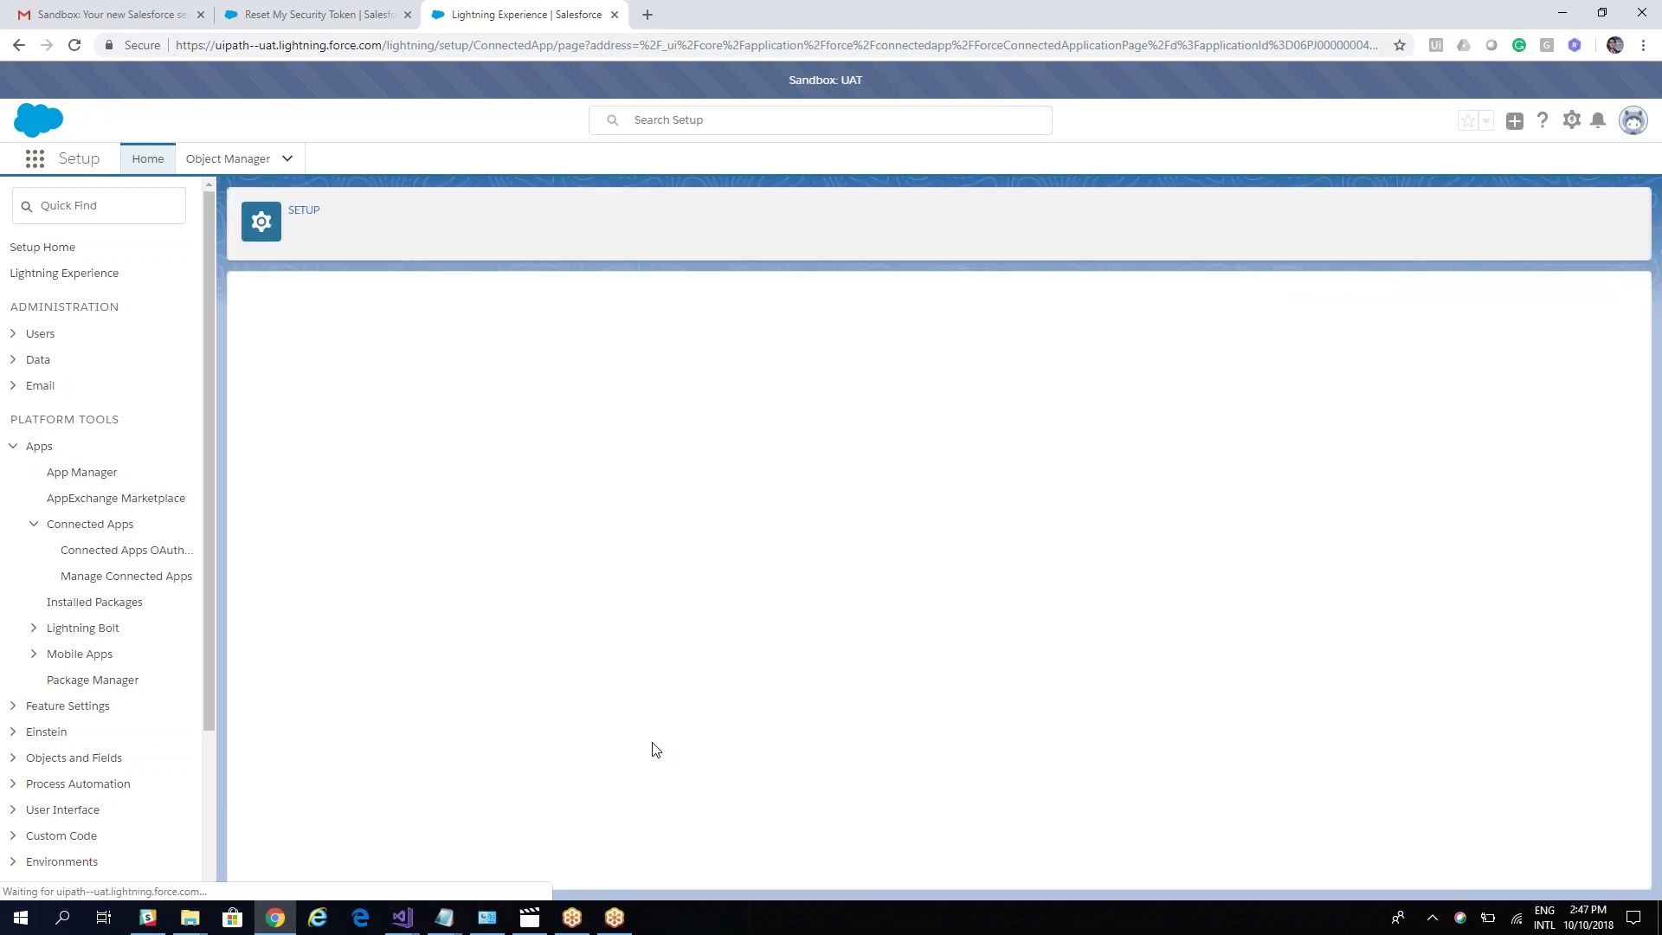
# Step: Launch UiPath Studio and create a blank project named salesforceteste
pyautogui.click(63, 924)
pyautogui.write('ui')
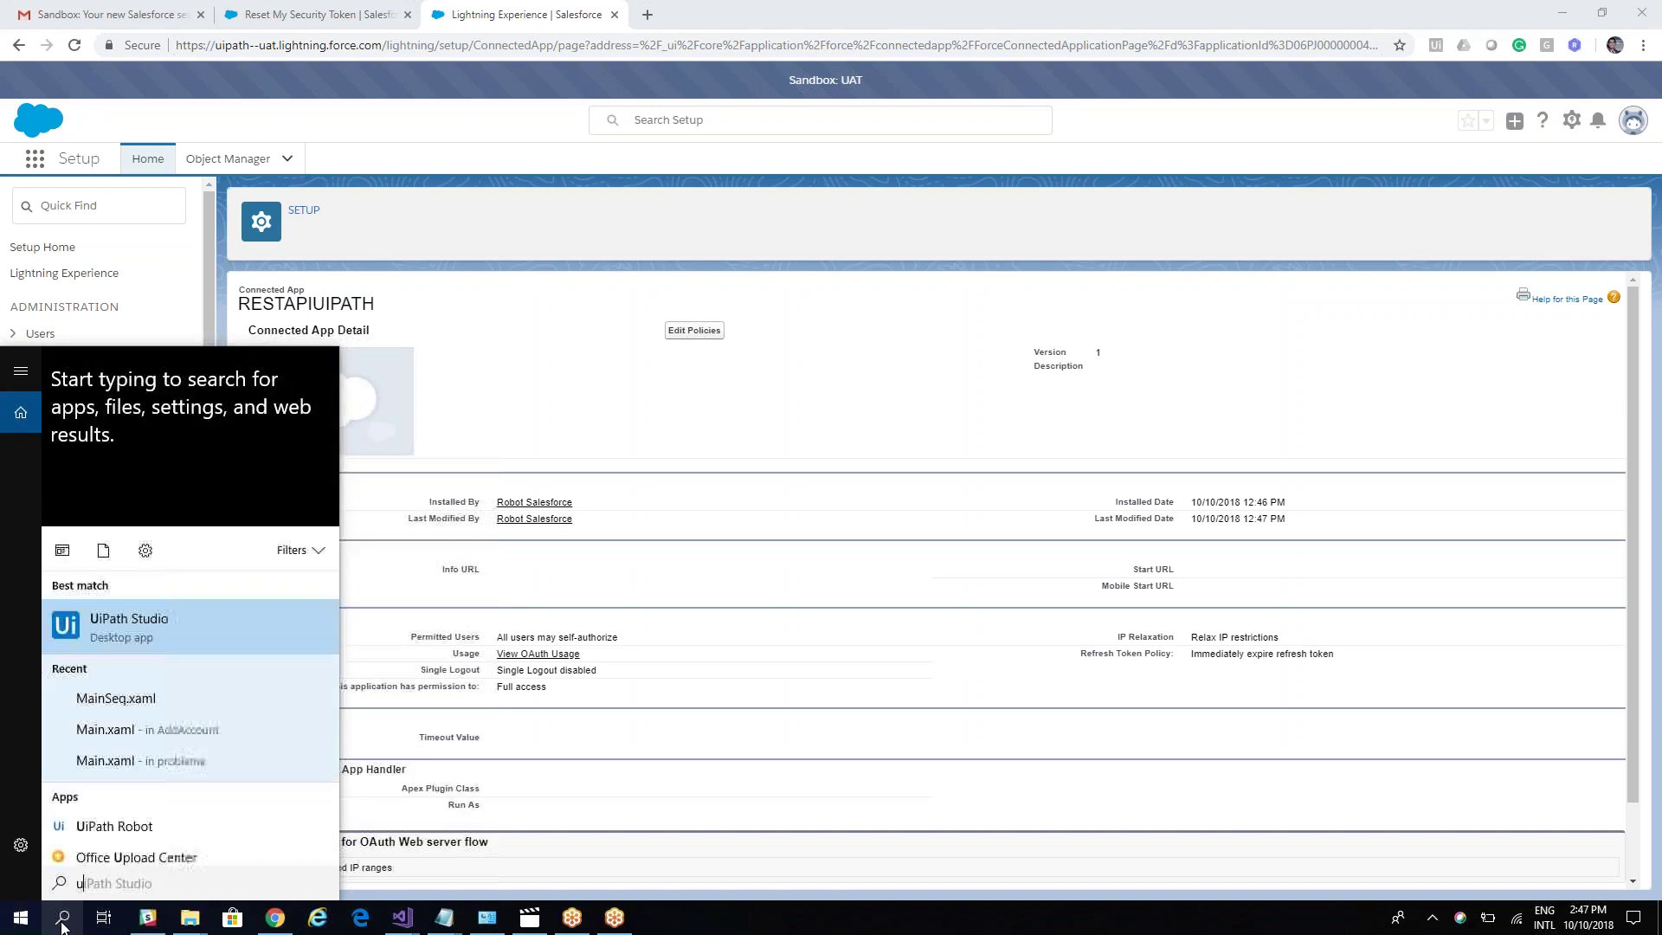
pyautogui.click(143, 448)
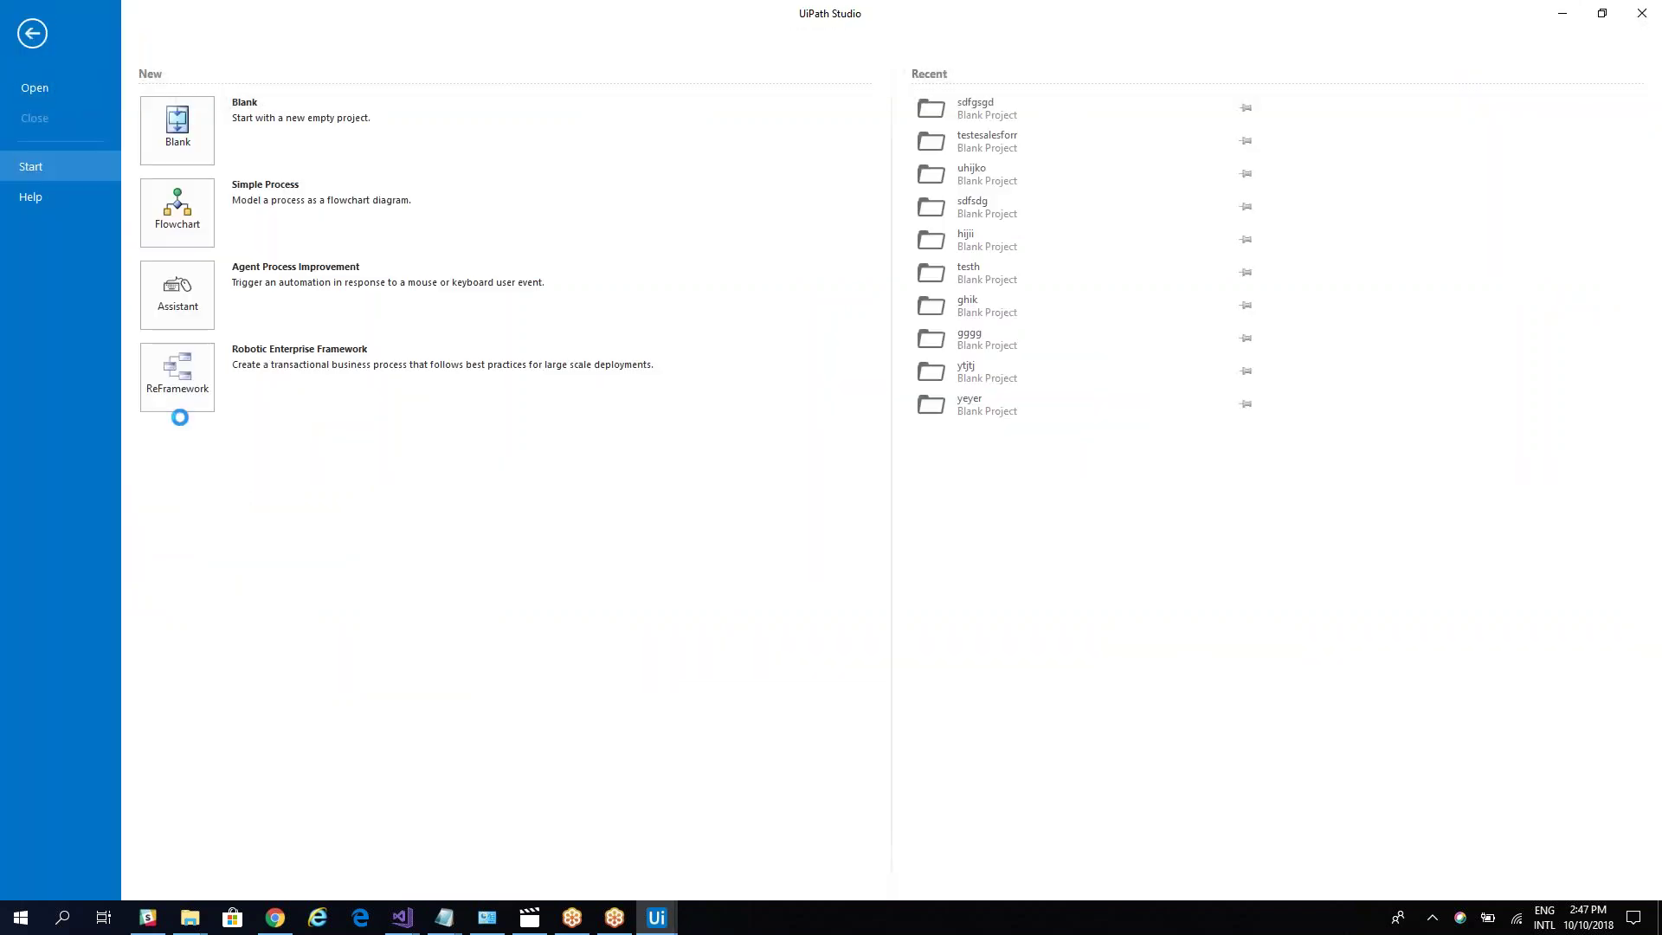
pyautogui.click(203, 147)
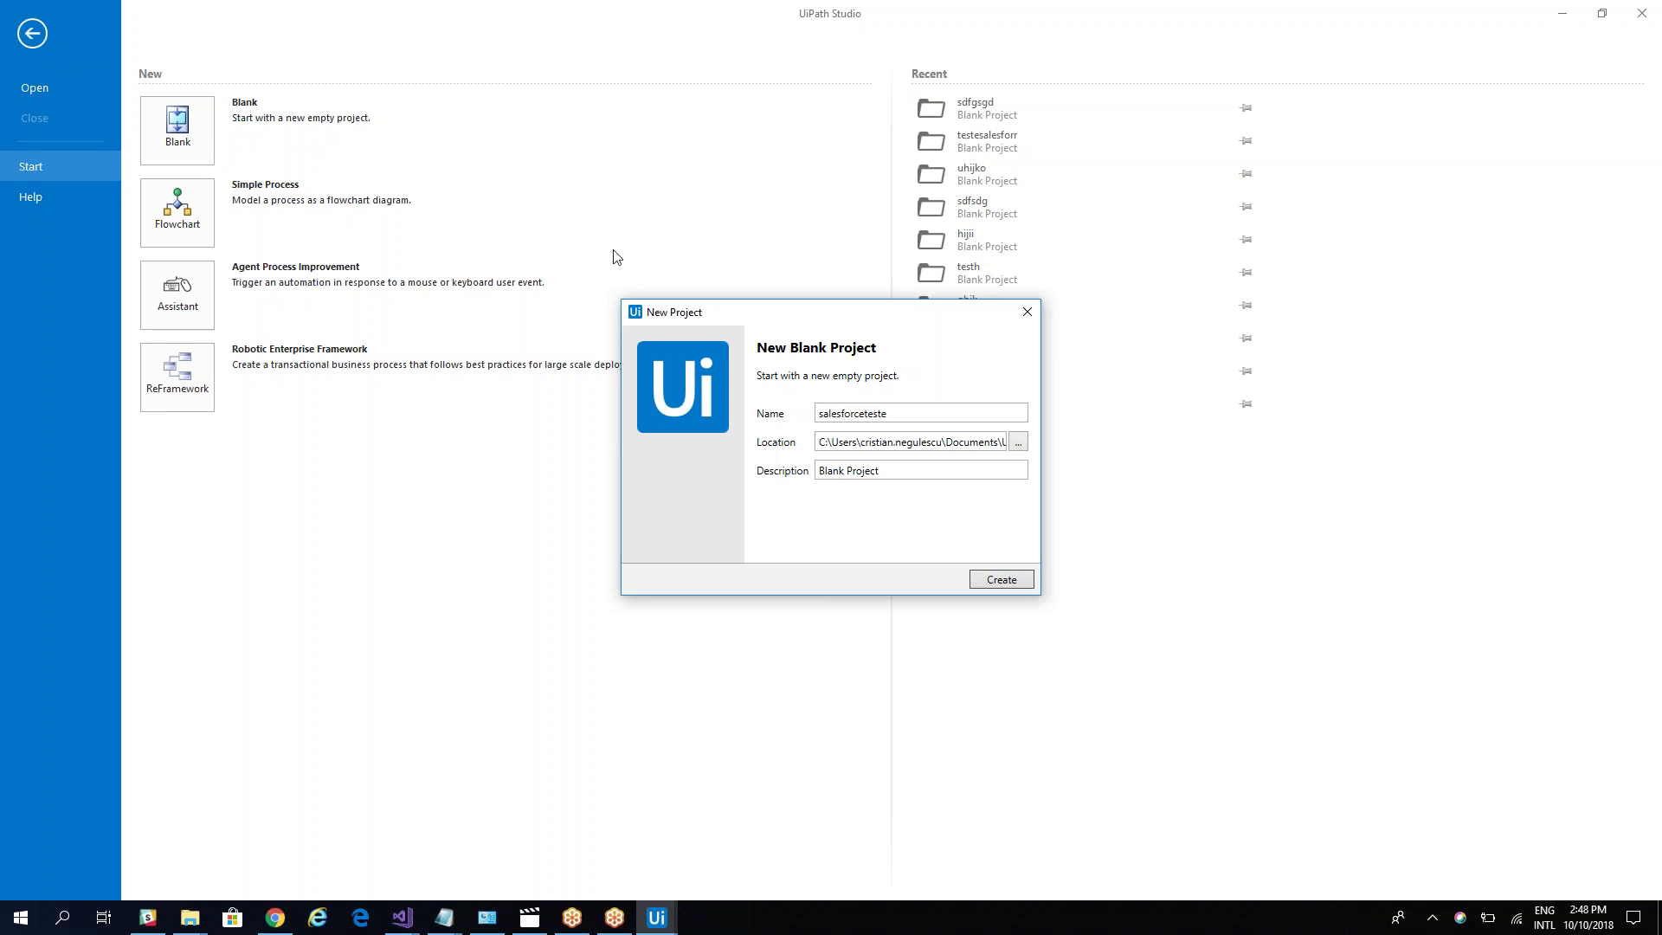
pyautogui.click(985, 583)
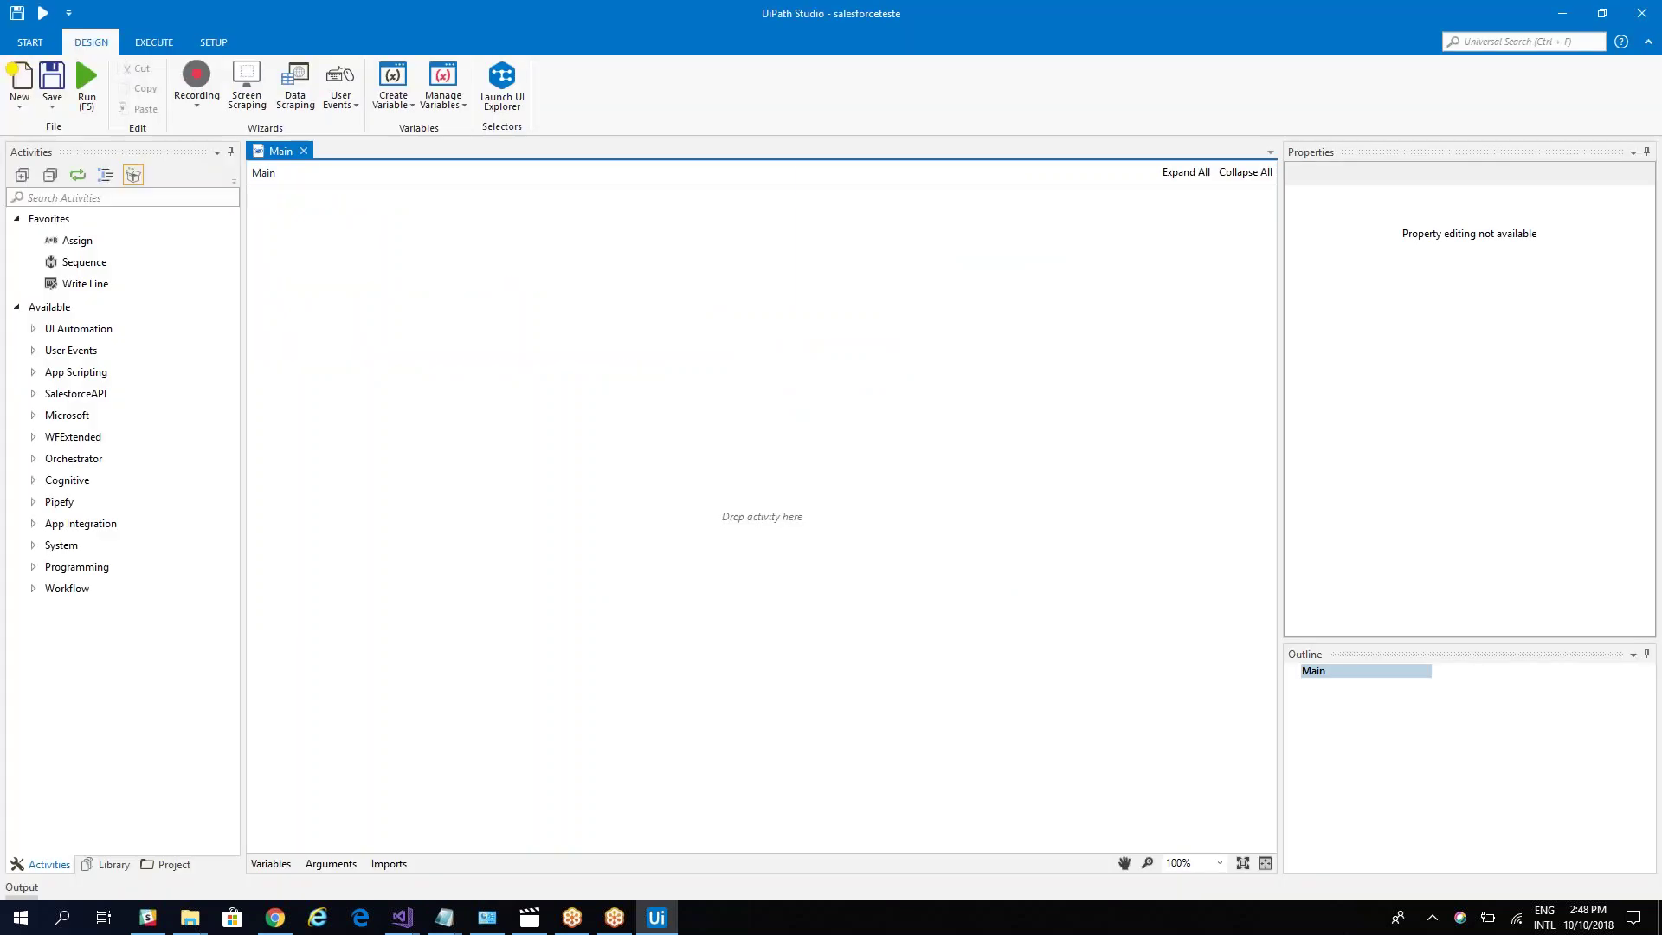
# Step: Place a Salesforce Application Scope in Main and bring up the saved credentials notes
pyautogui.click(33, 393)
pyautogui.moveTo(136, 650); pyautogui.dragTo(738, 525)
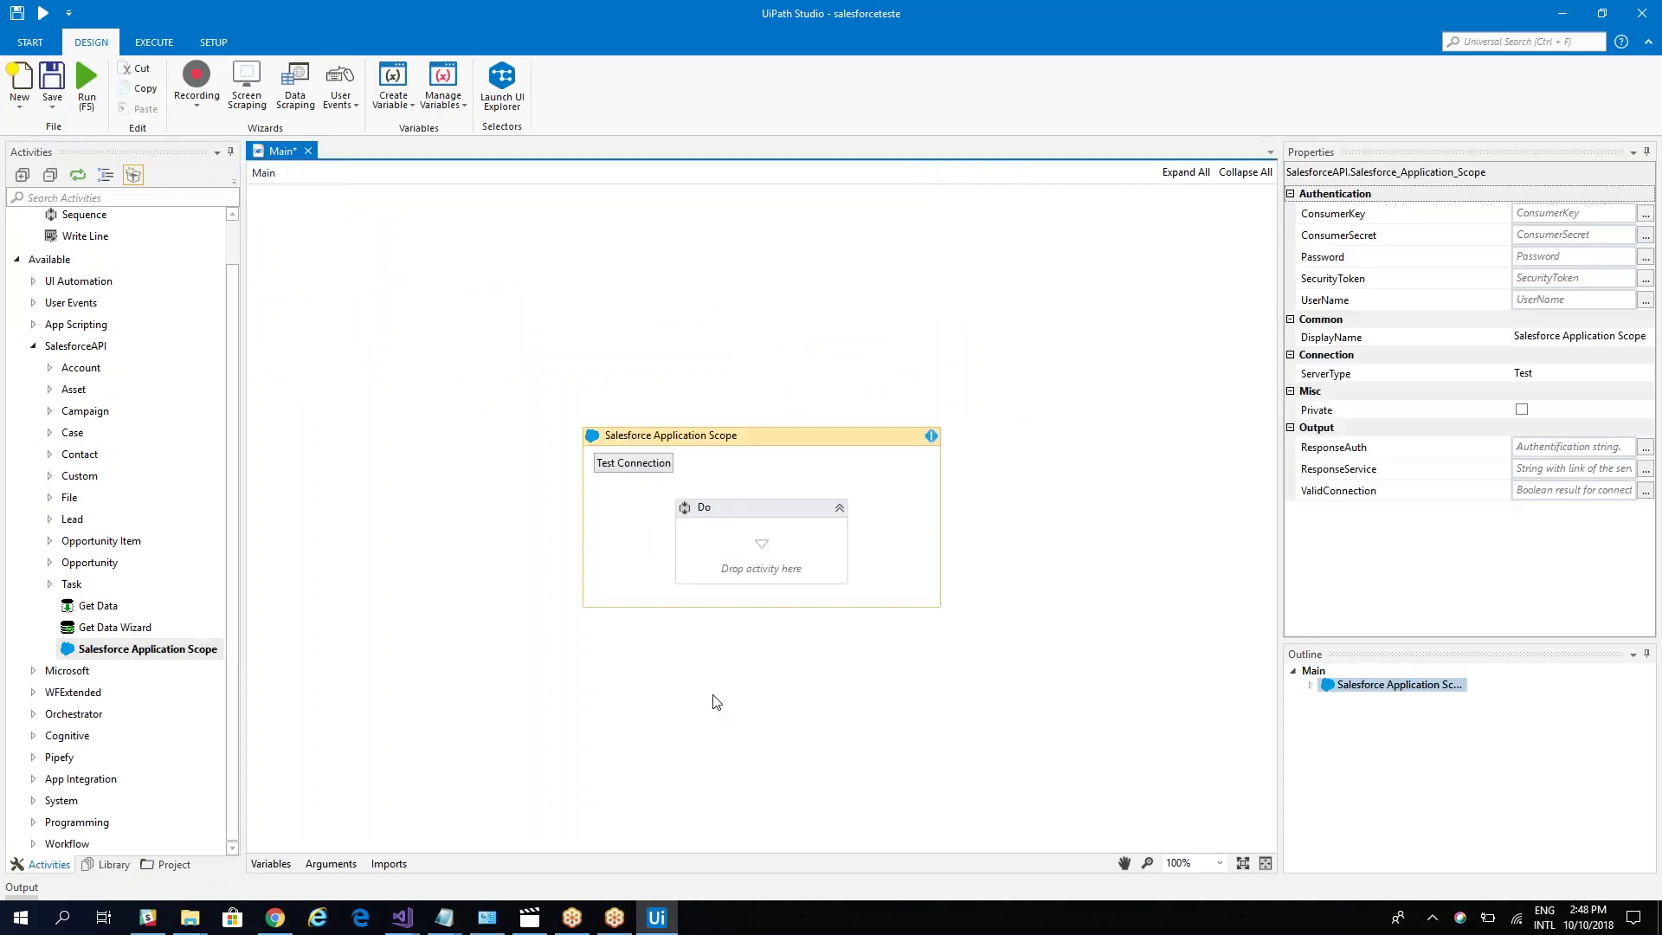
pyautogui.click(444, 917)
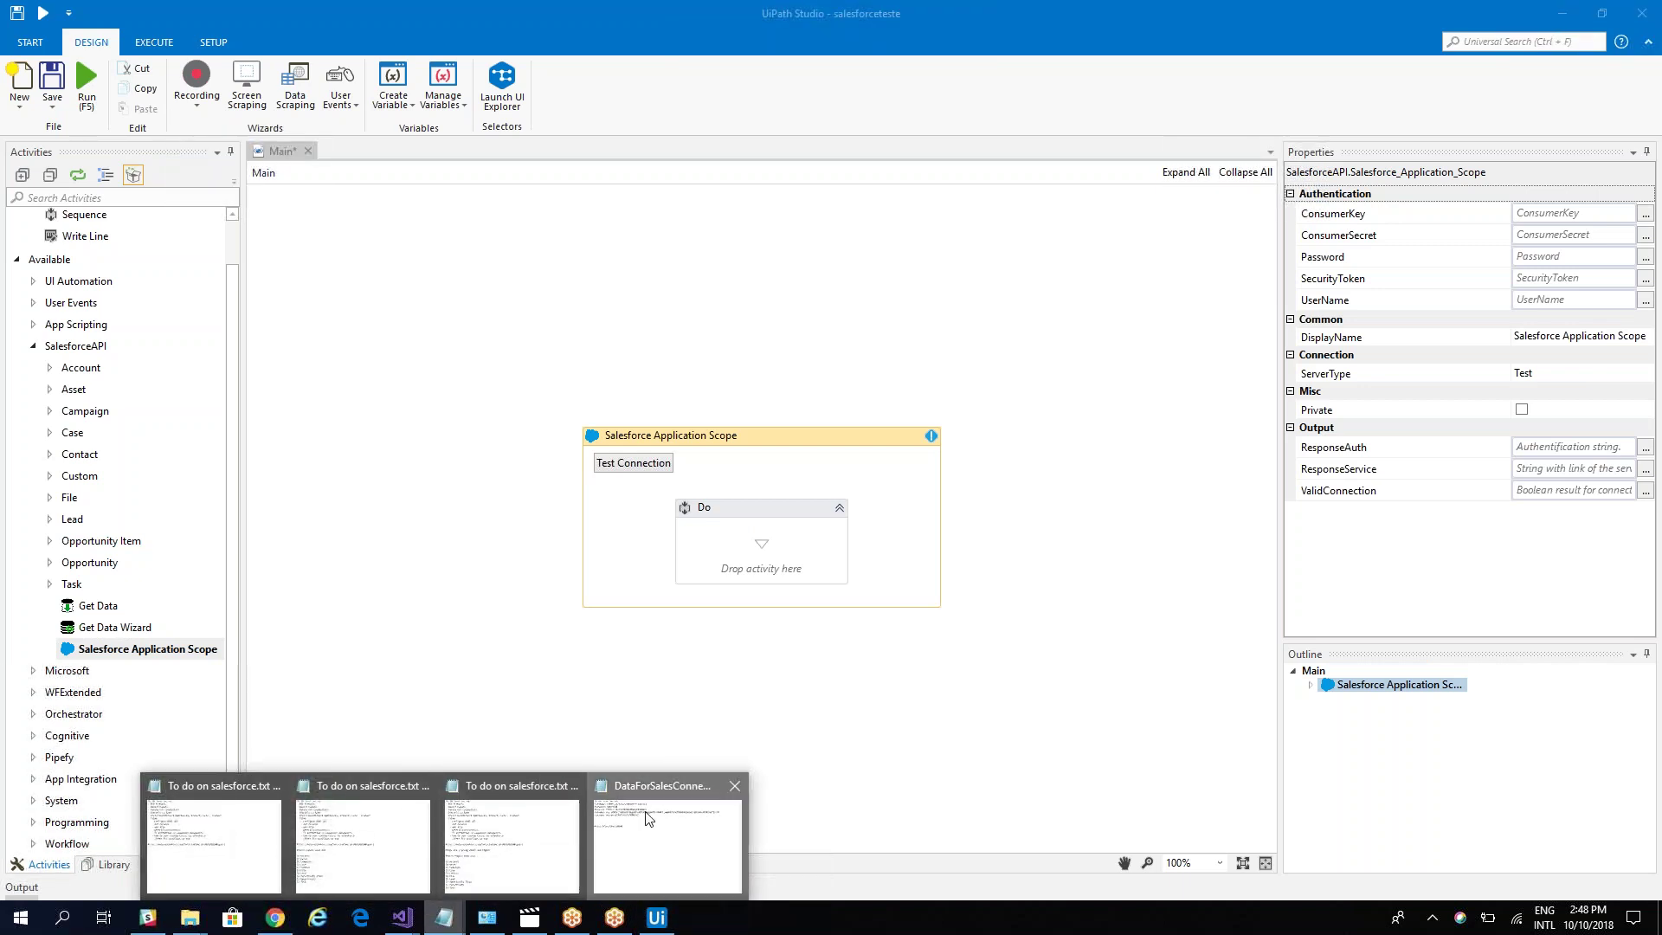
pyautogui.click(648, 818)
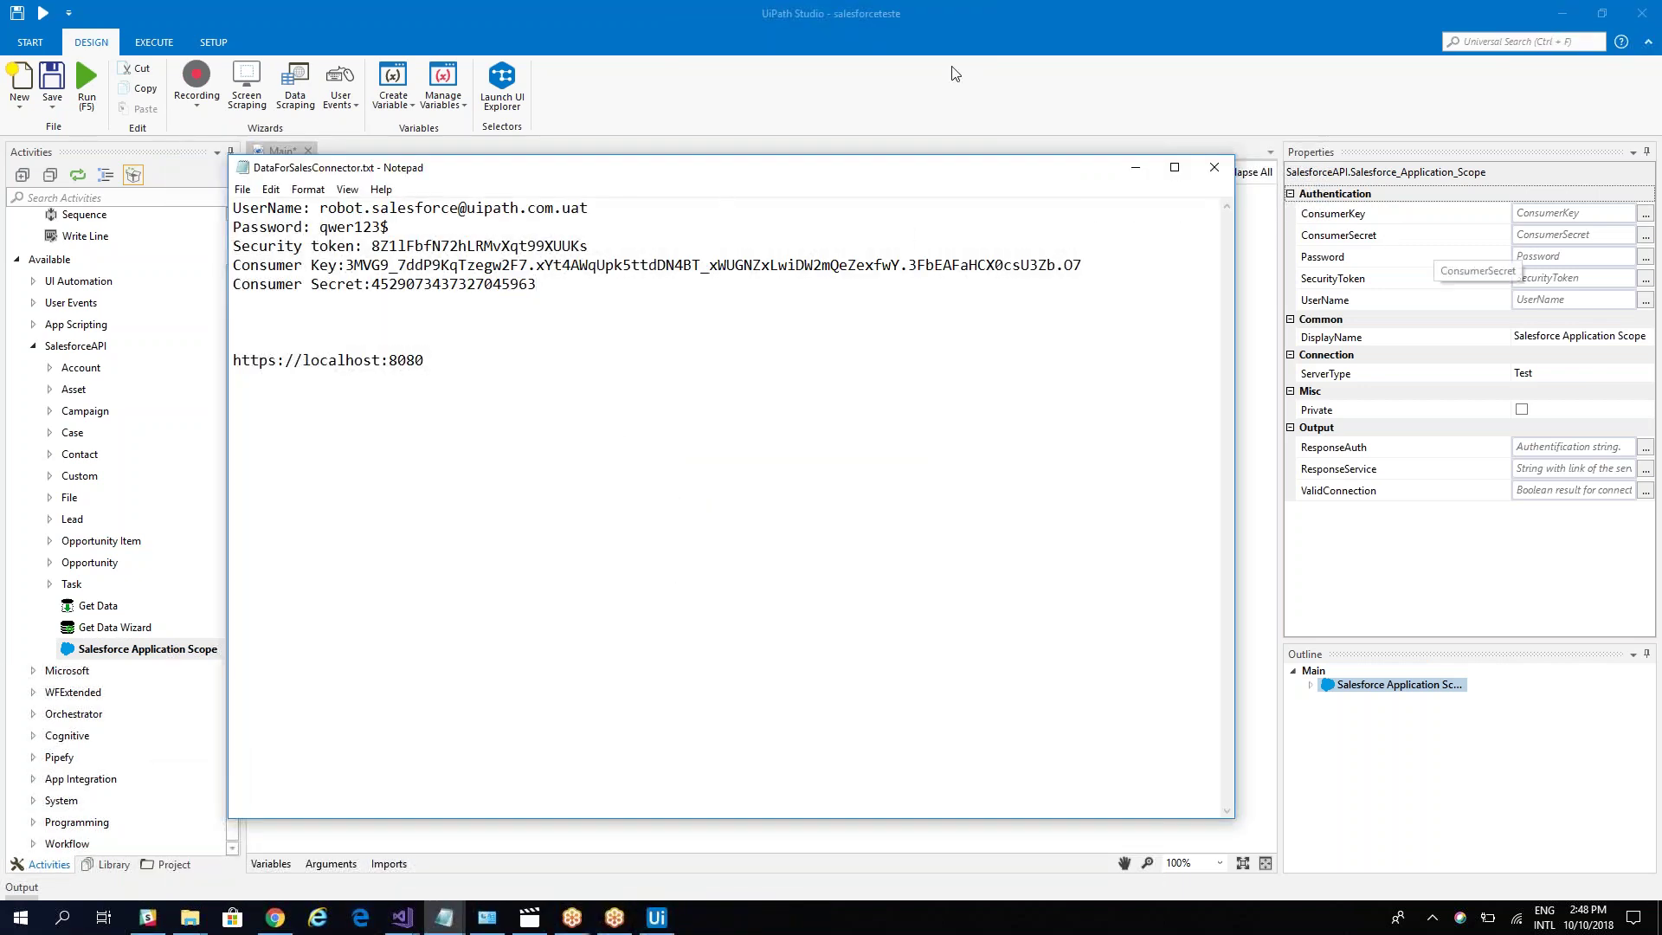
pyautogui.click(955, 17)
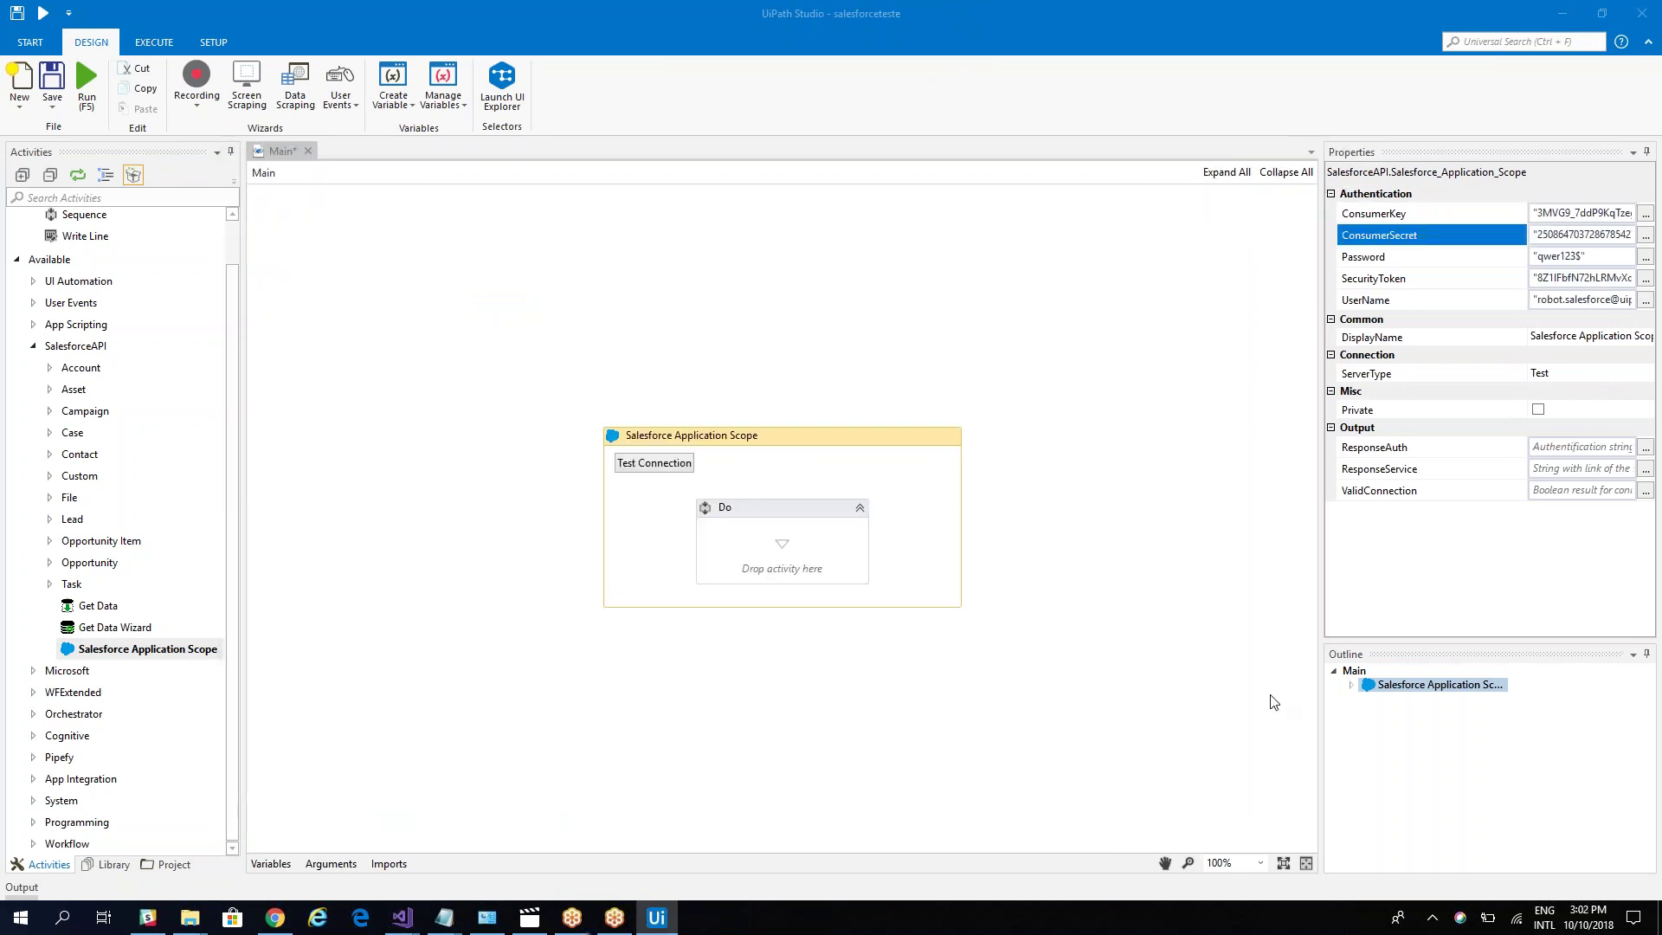
# Step: Test the scope's Salesforce connection and confirm it reports Valid connection
pyautogui.click(1272, 702)
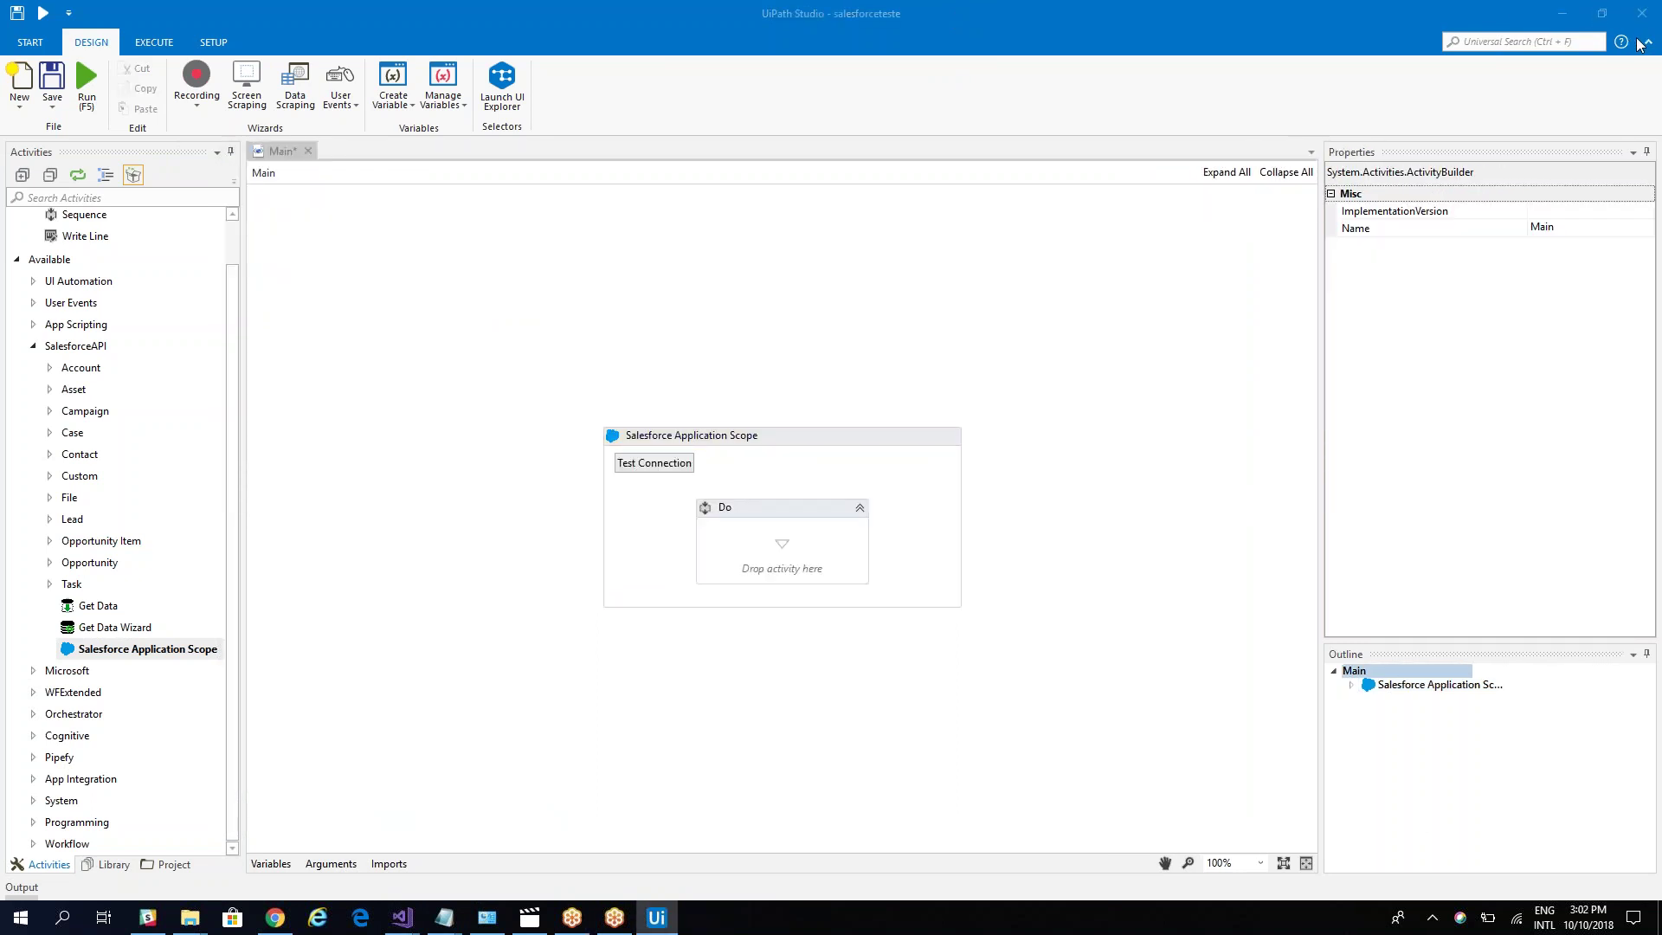
pyautogui.click(662, 471)
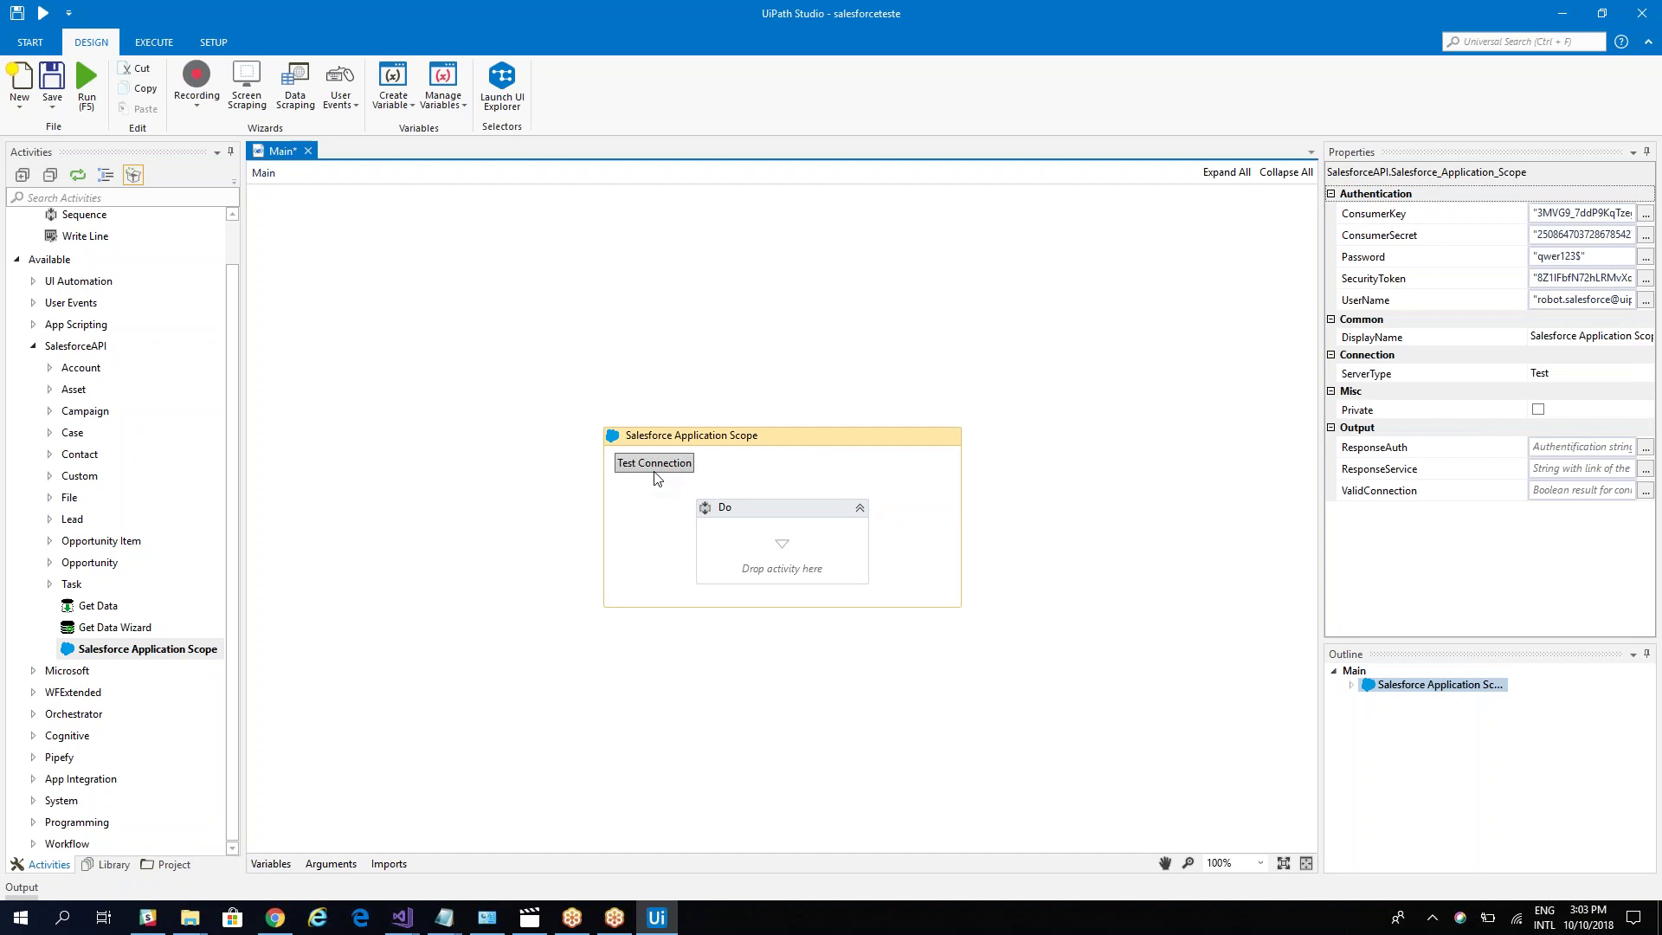
pyautogui.click(655, 471)
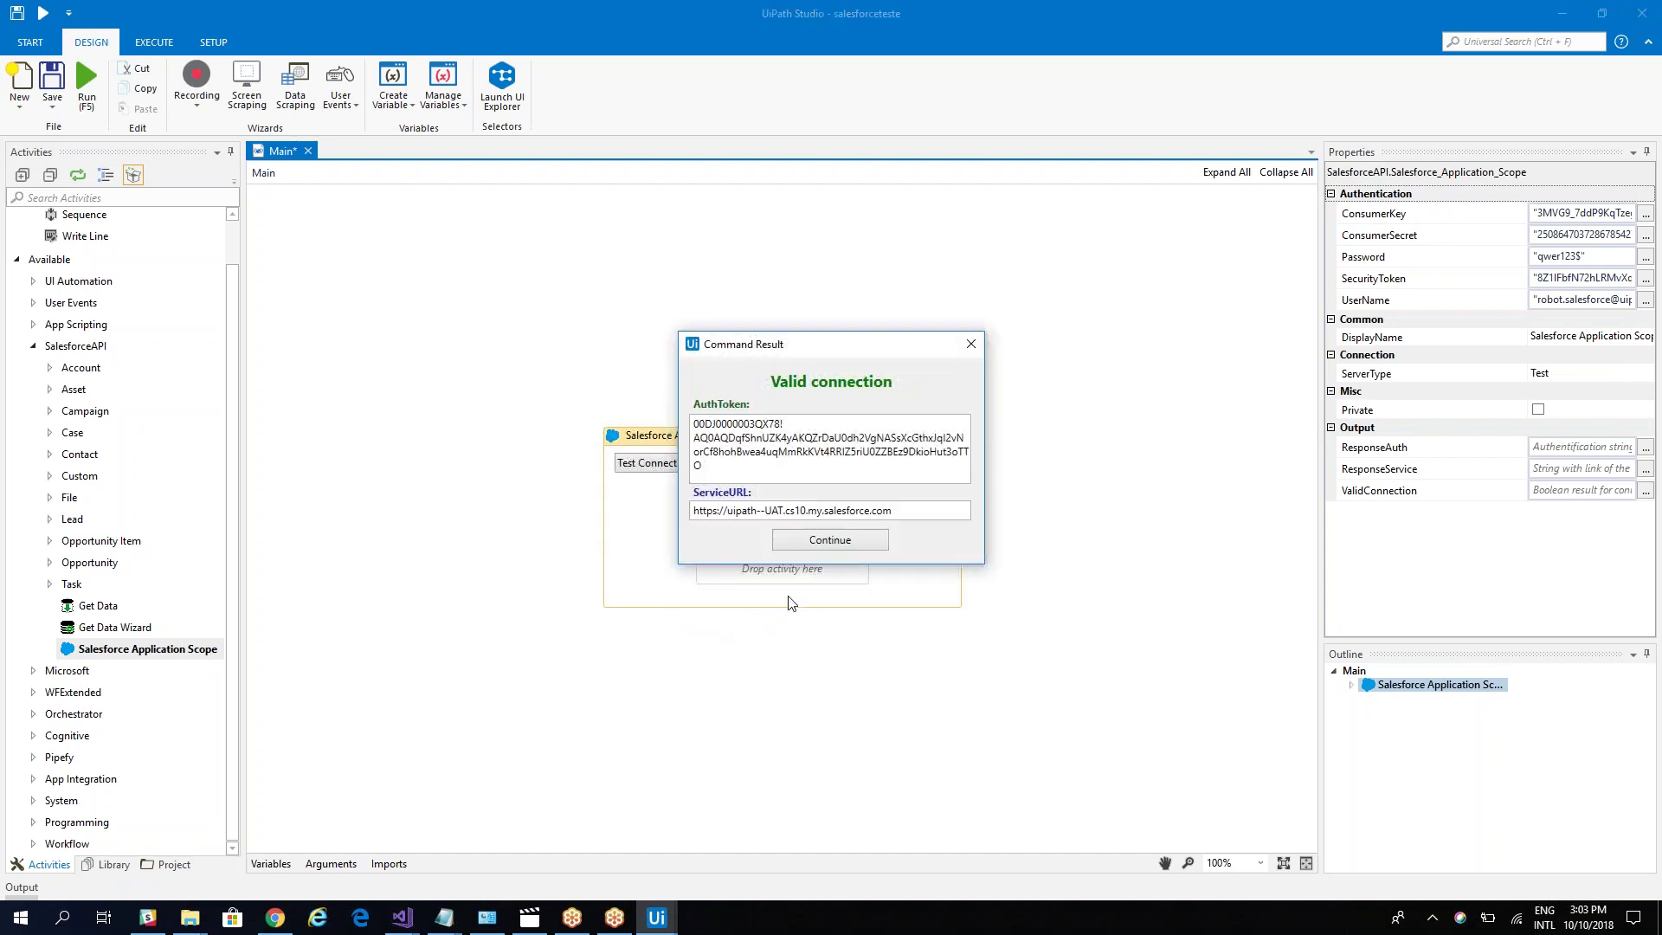
pyautogui.click(970, 344)
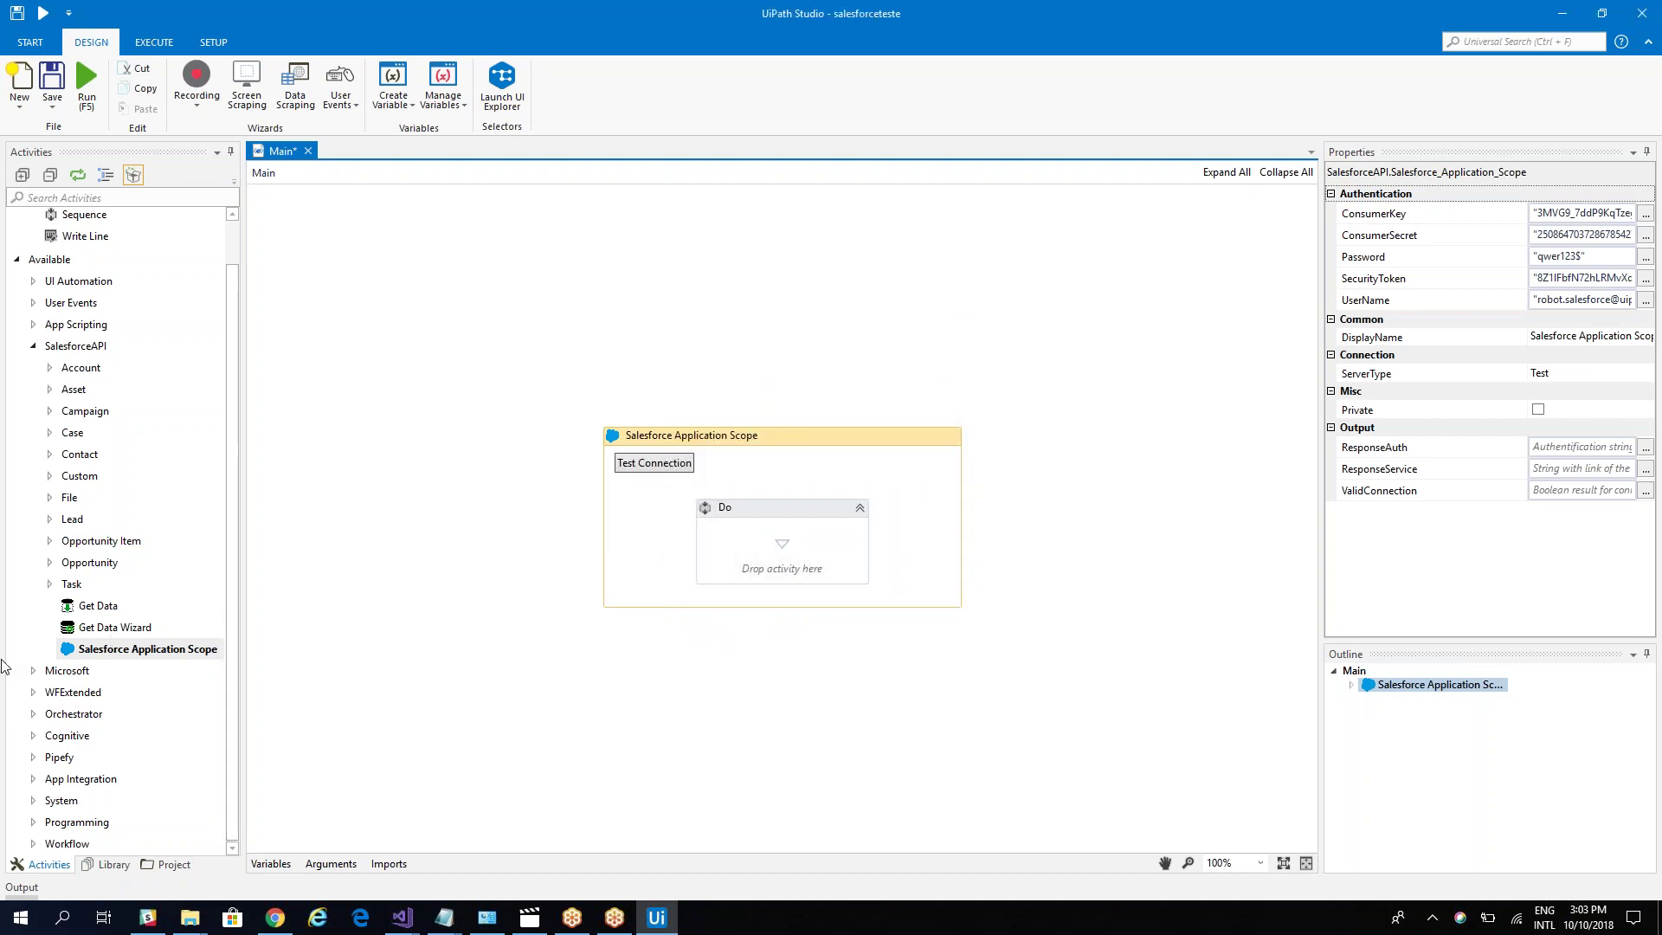
# Step: Add Add Account to the Do sequence; fetch mandatory Name, BillingCountry, Industry, CurrencyIsoCode, Type
pyautogui.click(50, 368)
pyautogui.moveTo(108, 391); pyautogui.dragTo(701, 555)
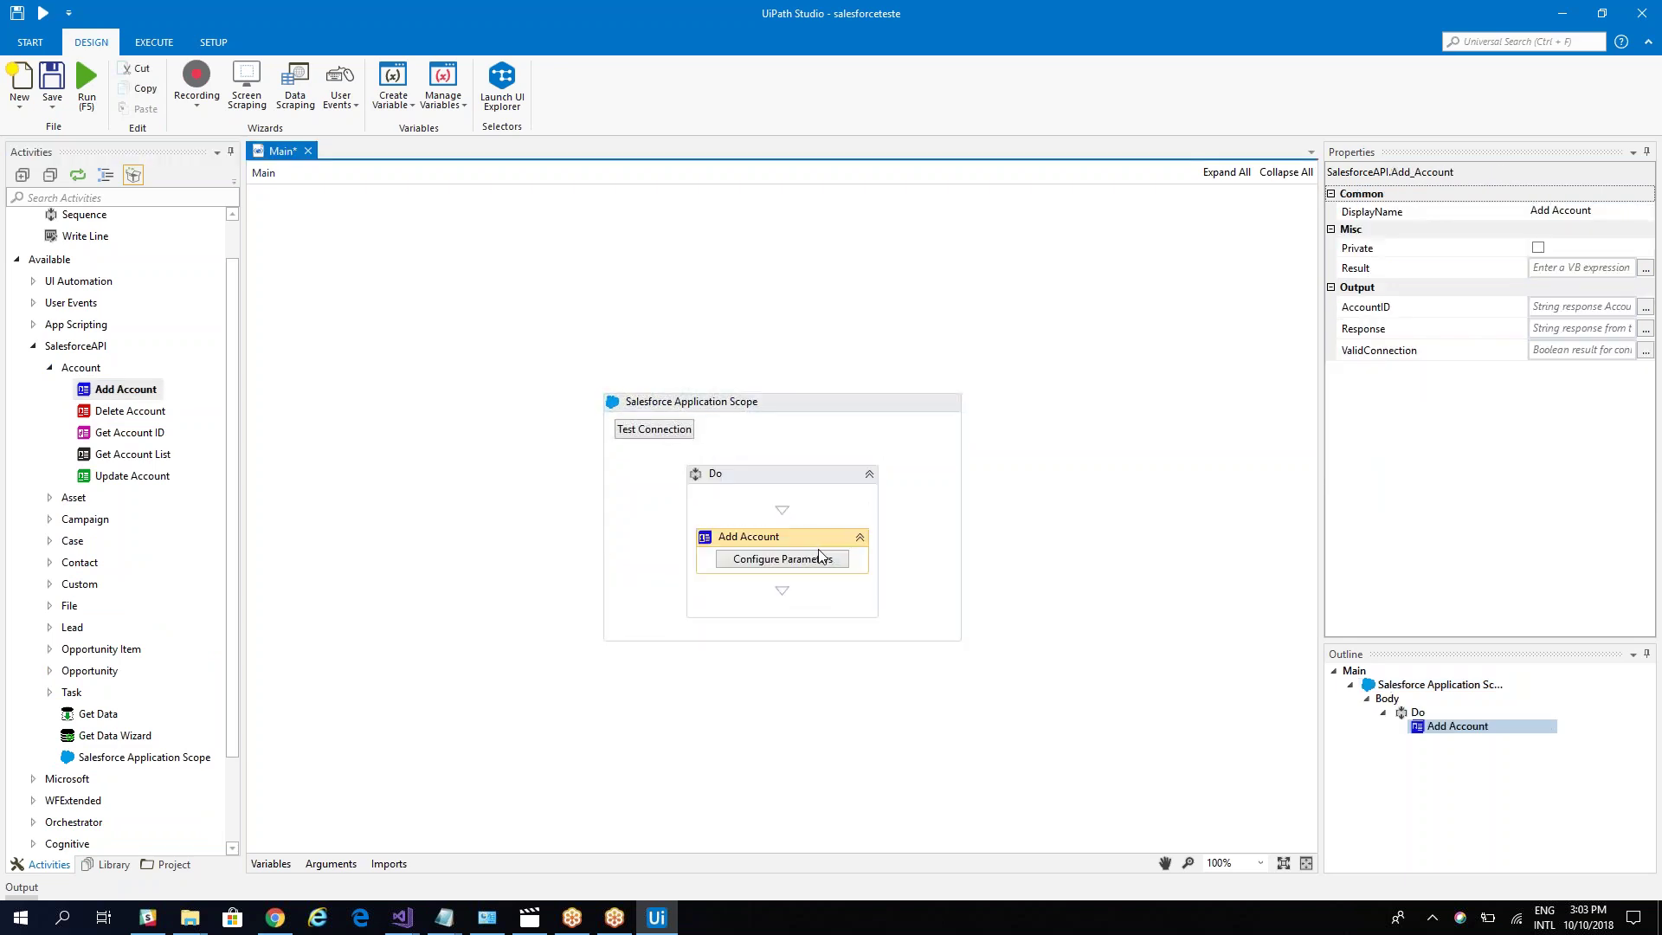
pyautogui.click(744, 558)
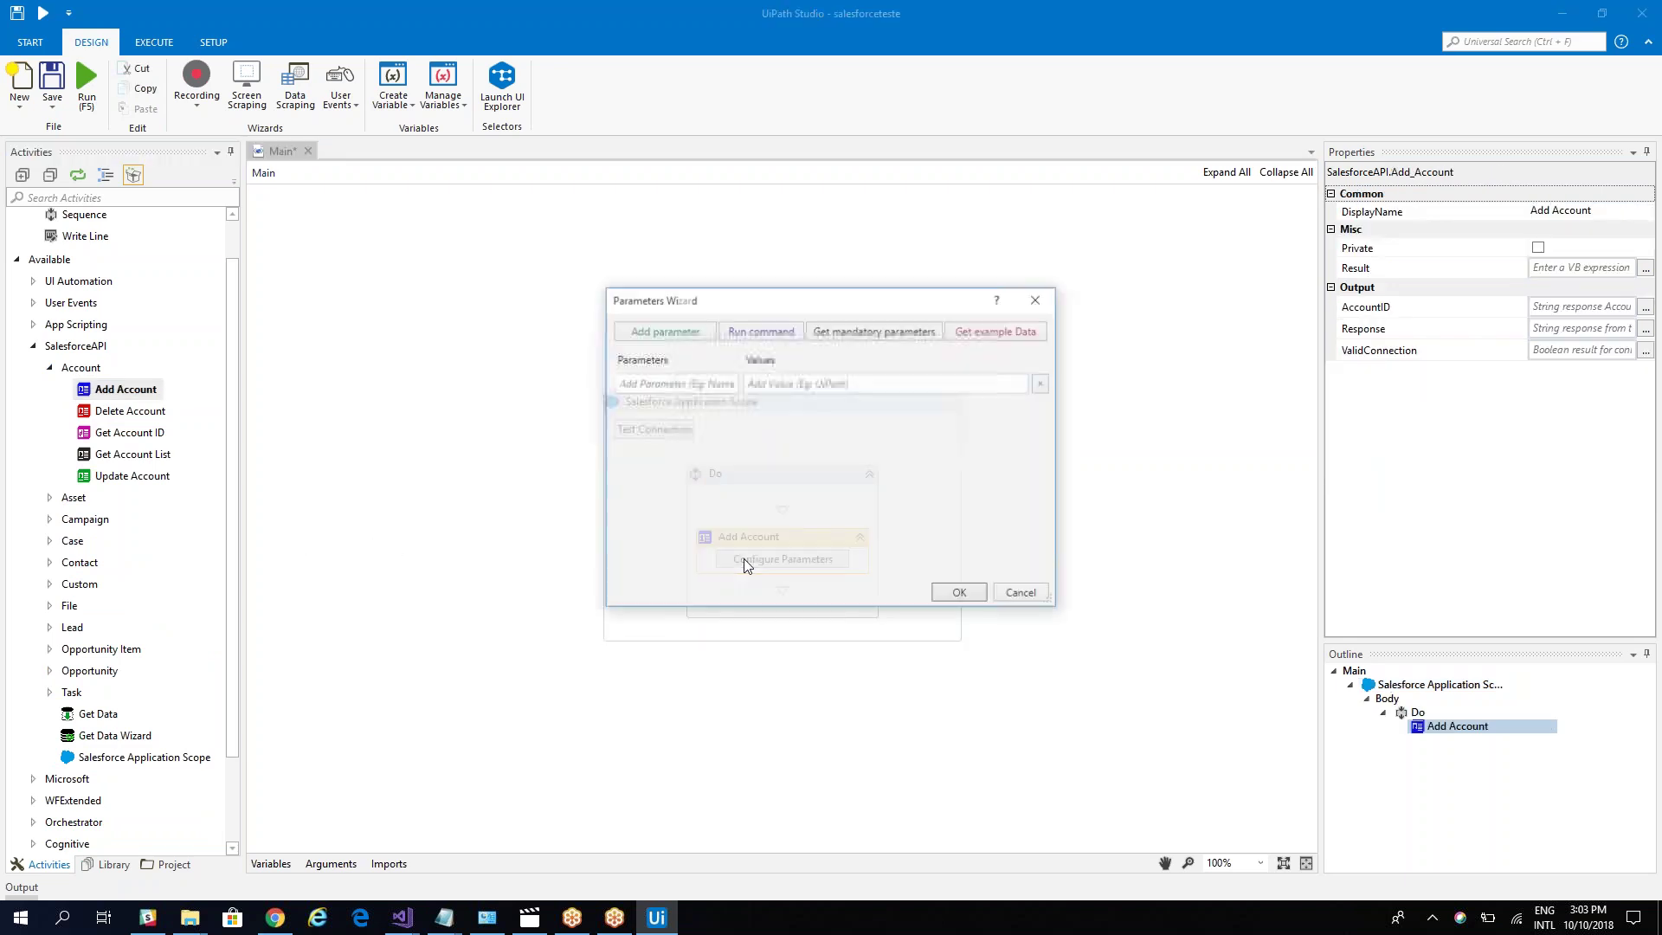
pyautogui.click(765, 330)
pyautogui.click(974, 341)
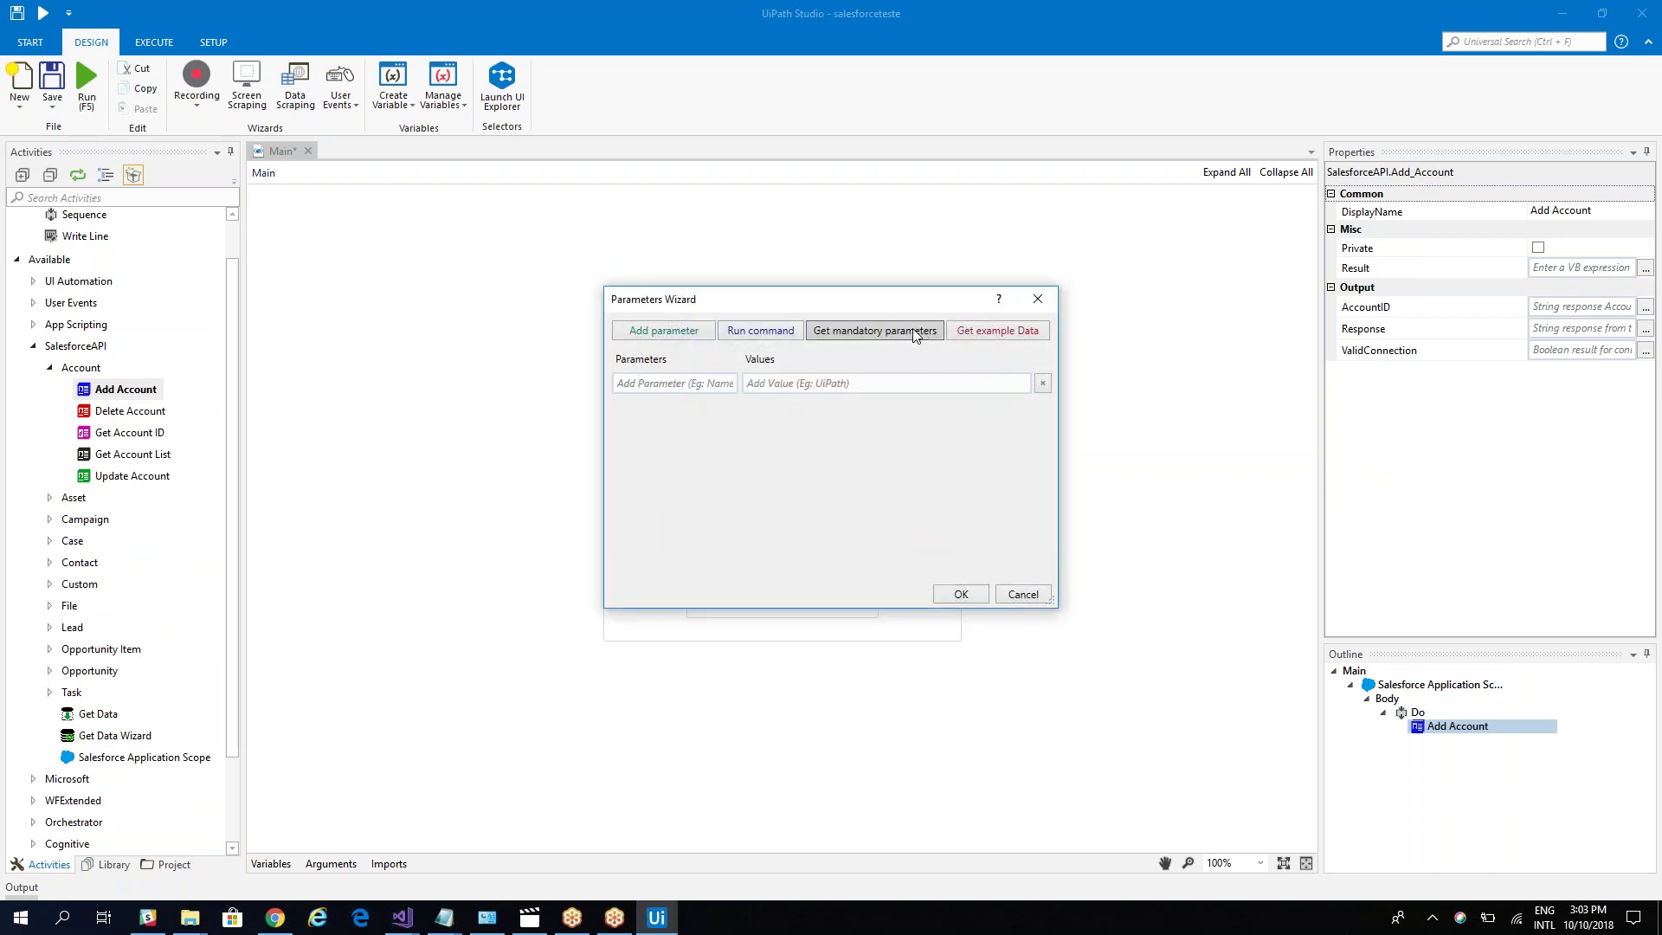
pyautogui.click(915, 332)
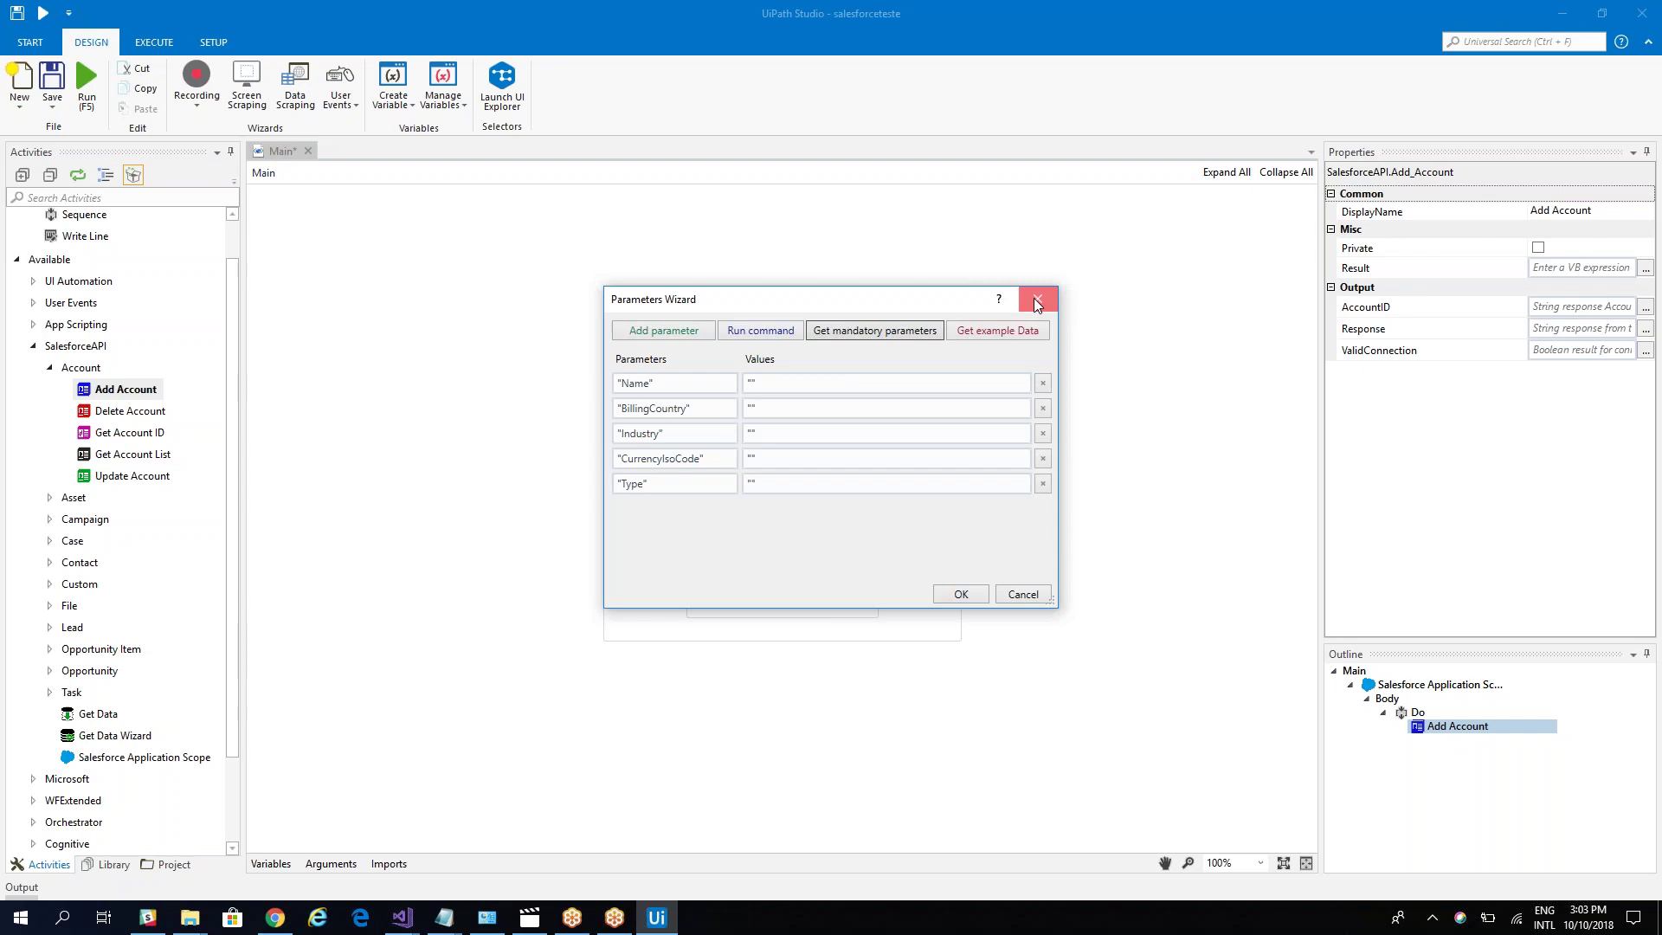